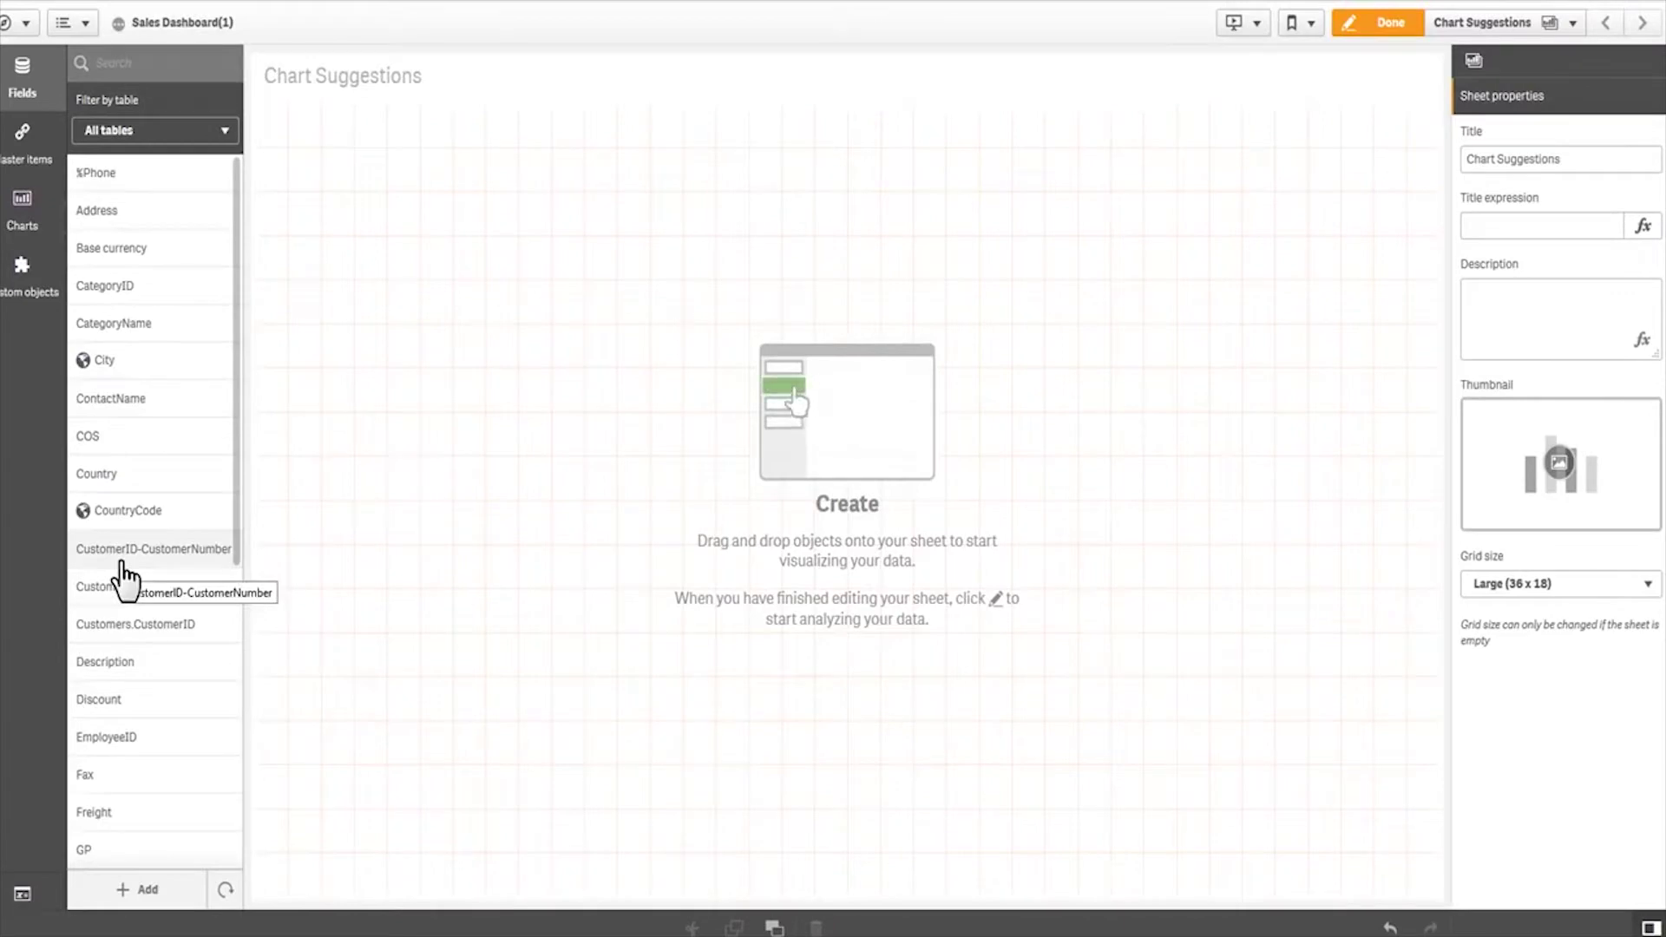
Drop Country, Sales and ProductName onto the sheet to get a distribution plot of sum(Sales) per product
left_click(135, 488)
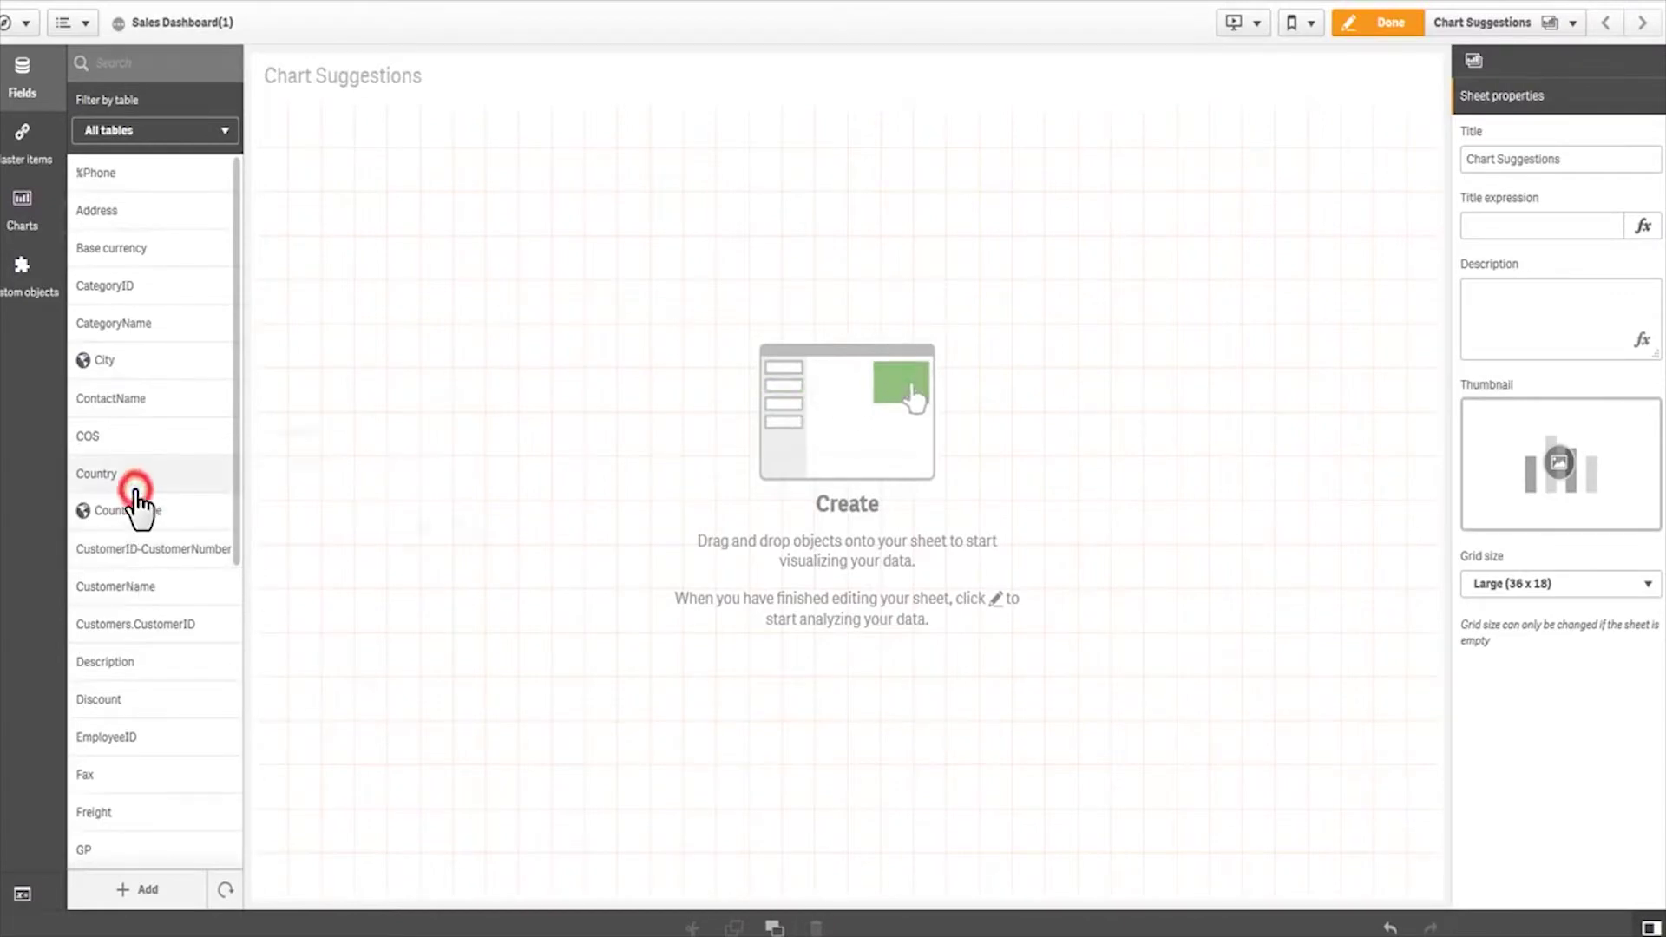
left_click_drag(136, 492, 616, 416)
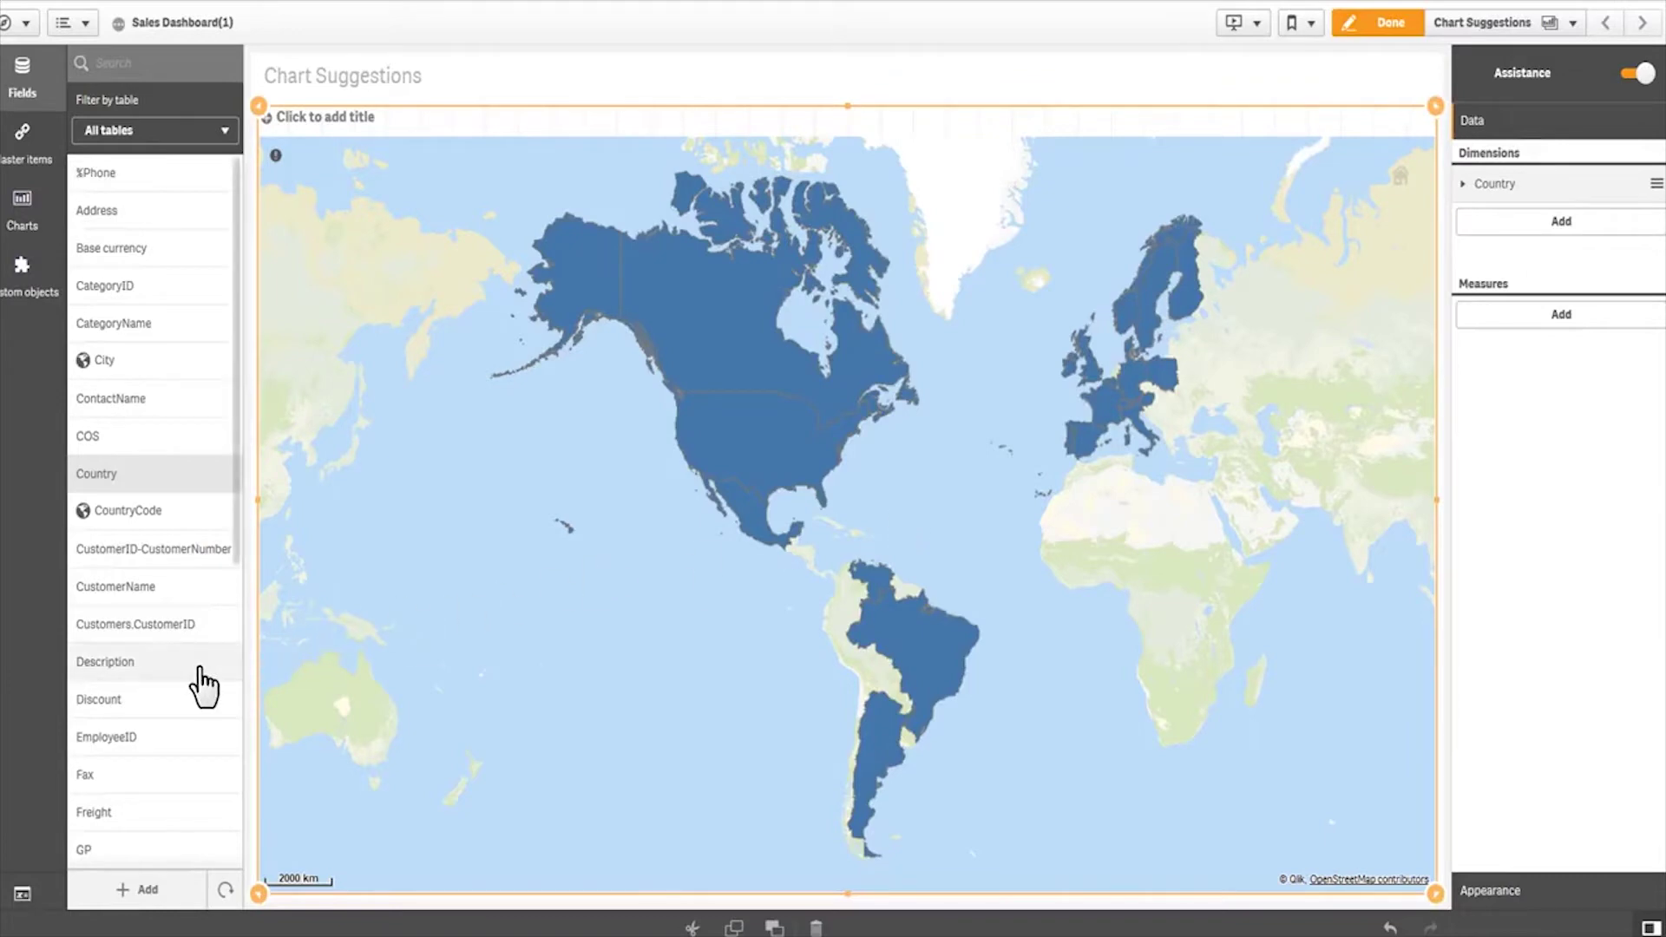
scroll(193, 680, "down", 5)
left_click_drag(159, 779, 894, 558)
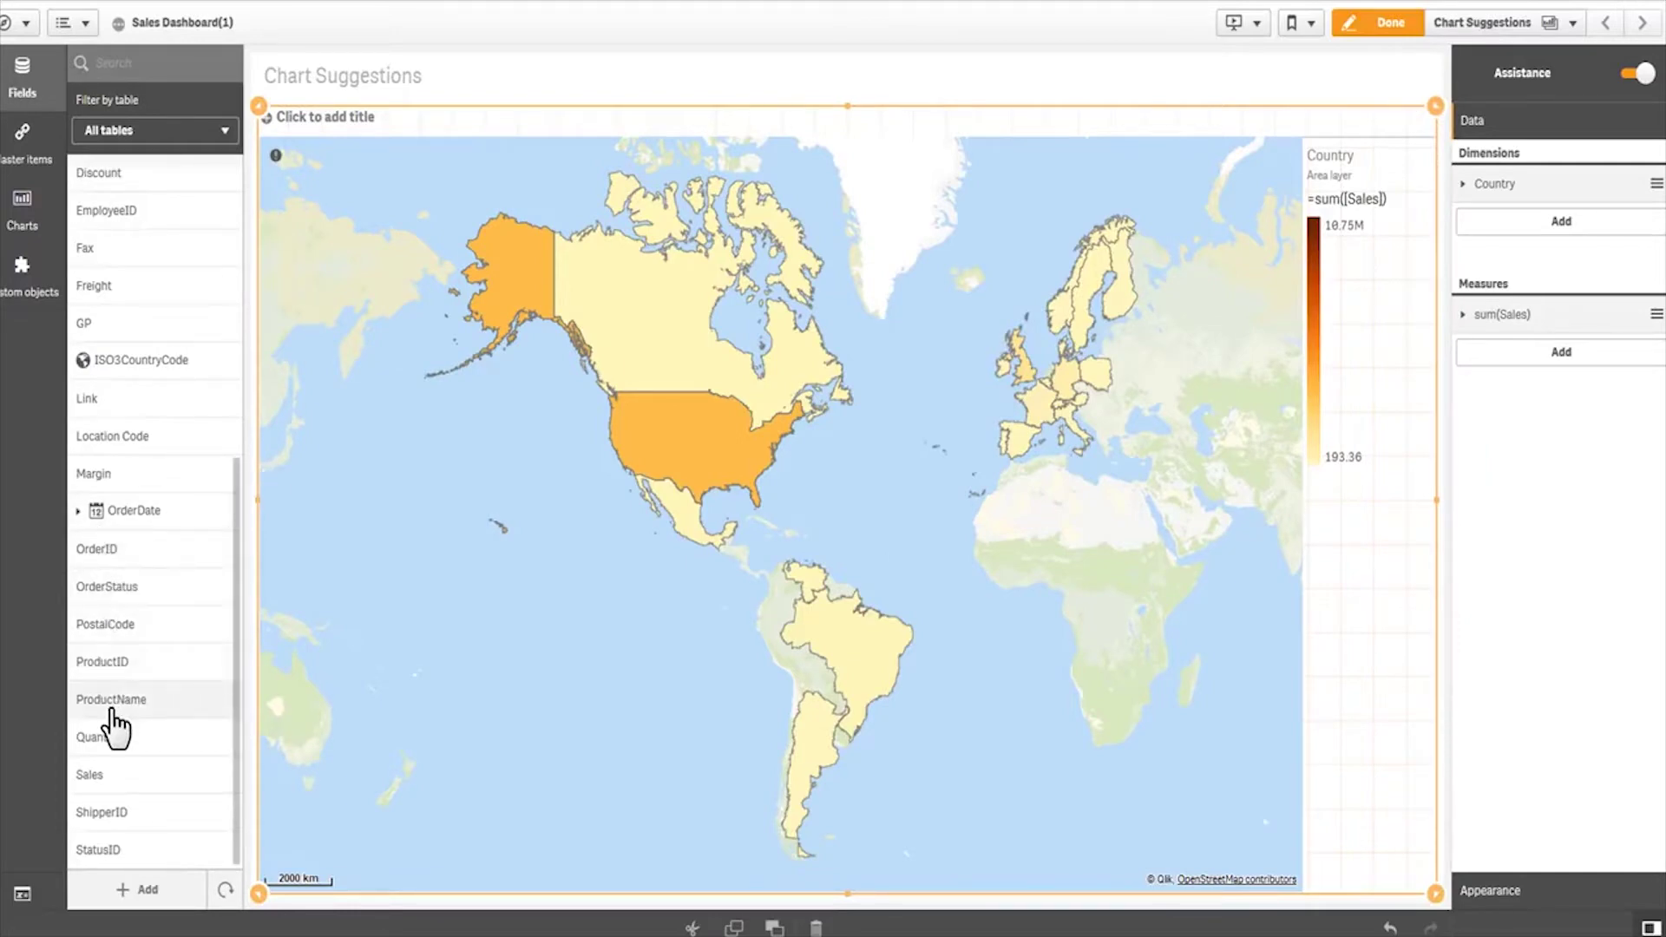
left_click_drag(111, 706, 767, 583)
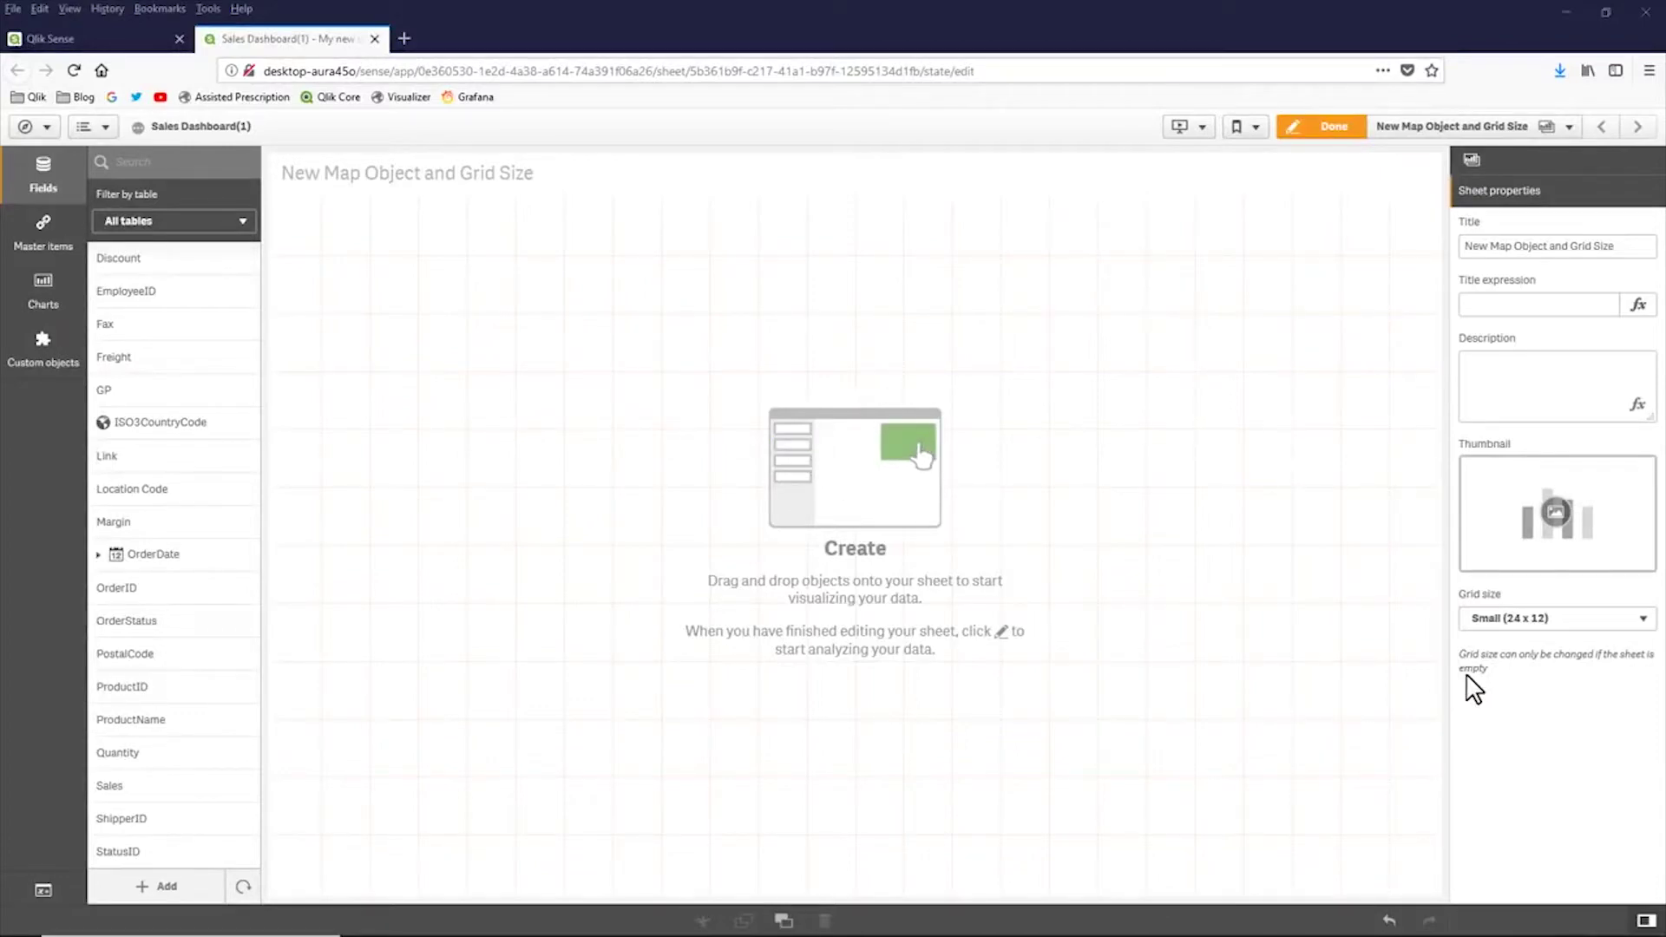
Change the sheet's grid size to Medium (30 x 15) in Sheet properties
left_click(1534, 621)
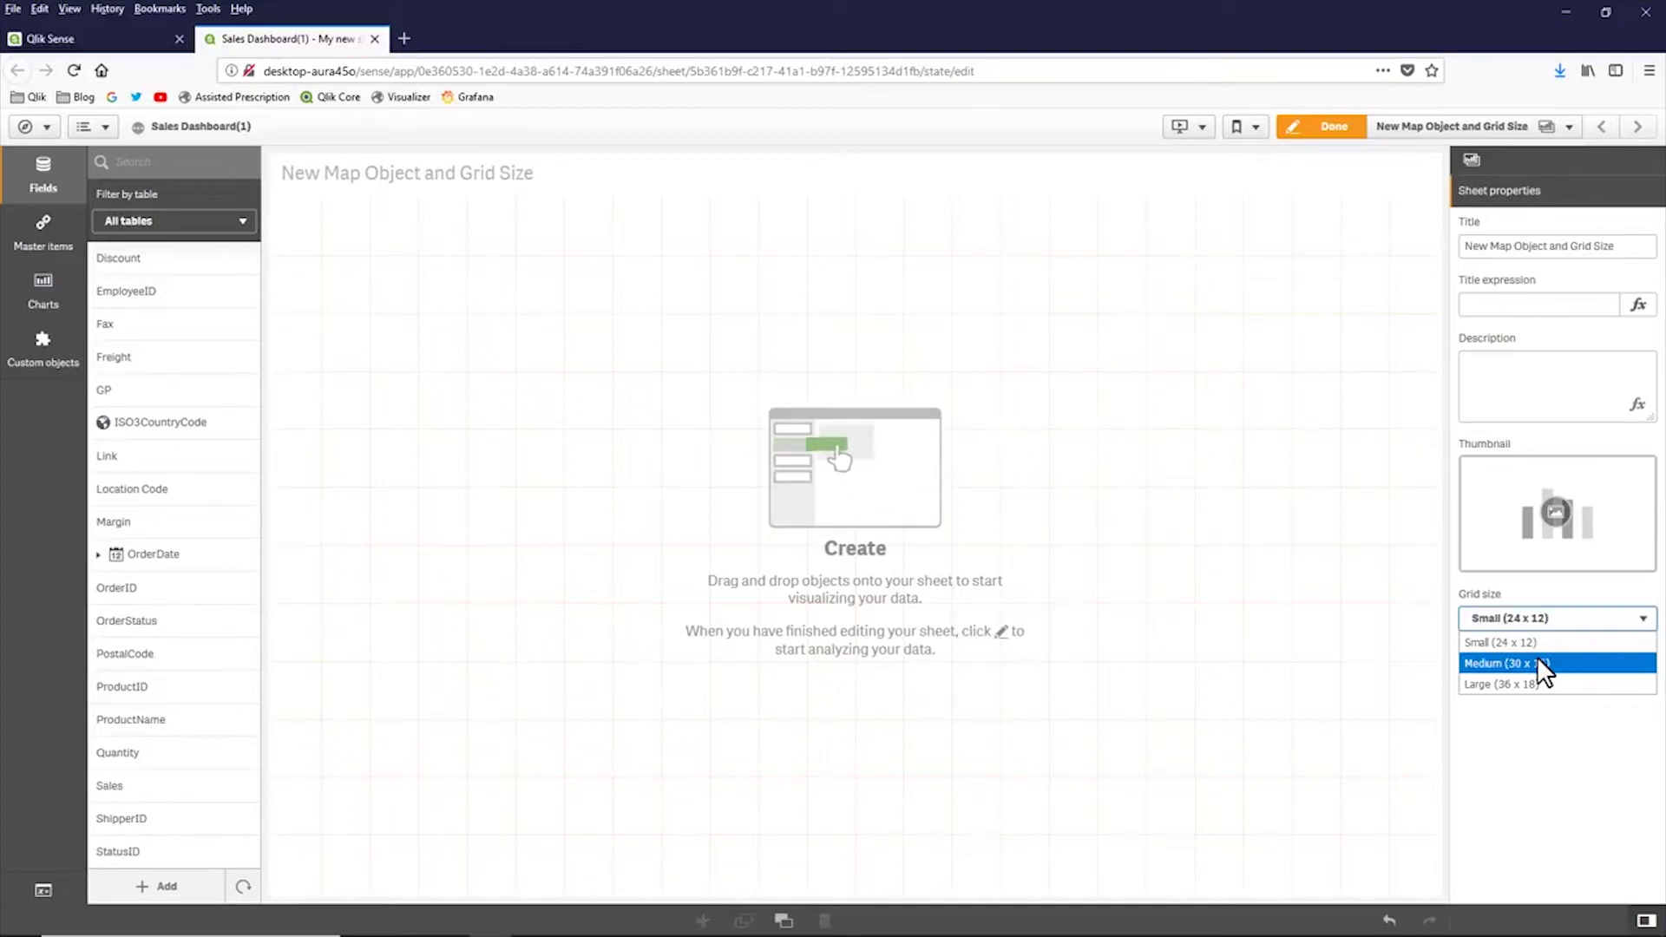
left_click(1562, 663)
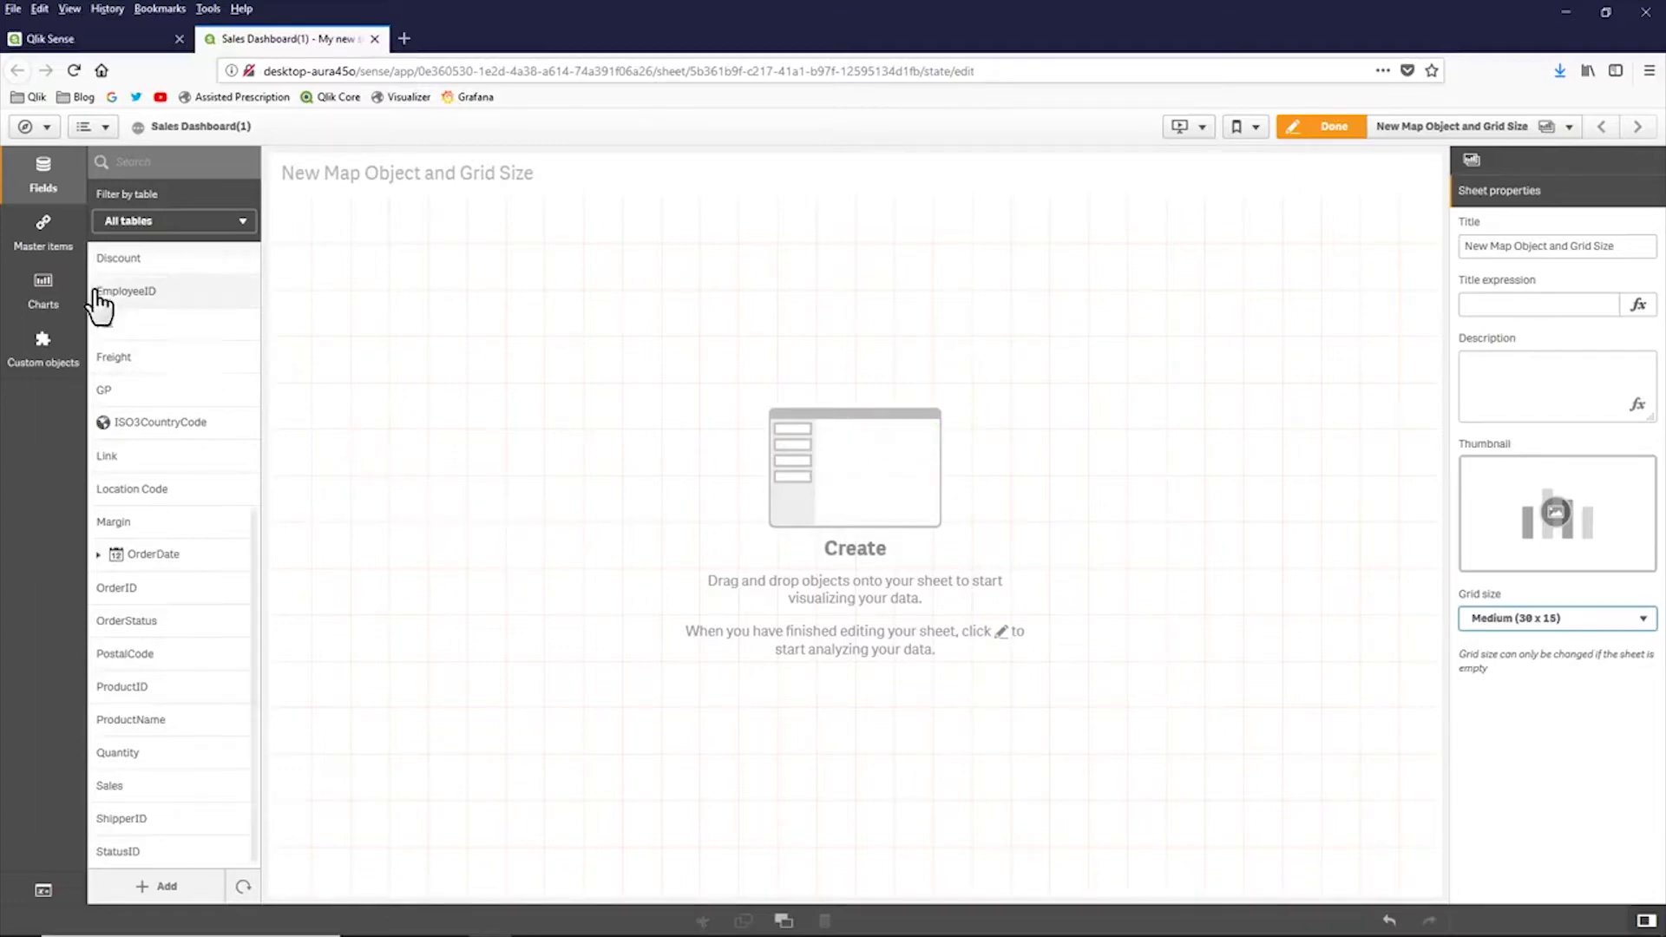
Place a Map chart across the sheet and expand its Map settings and Appearance sections
left_click(39, 295)
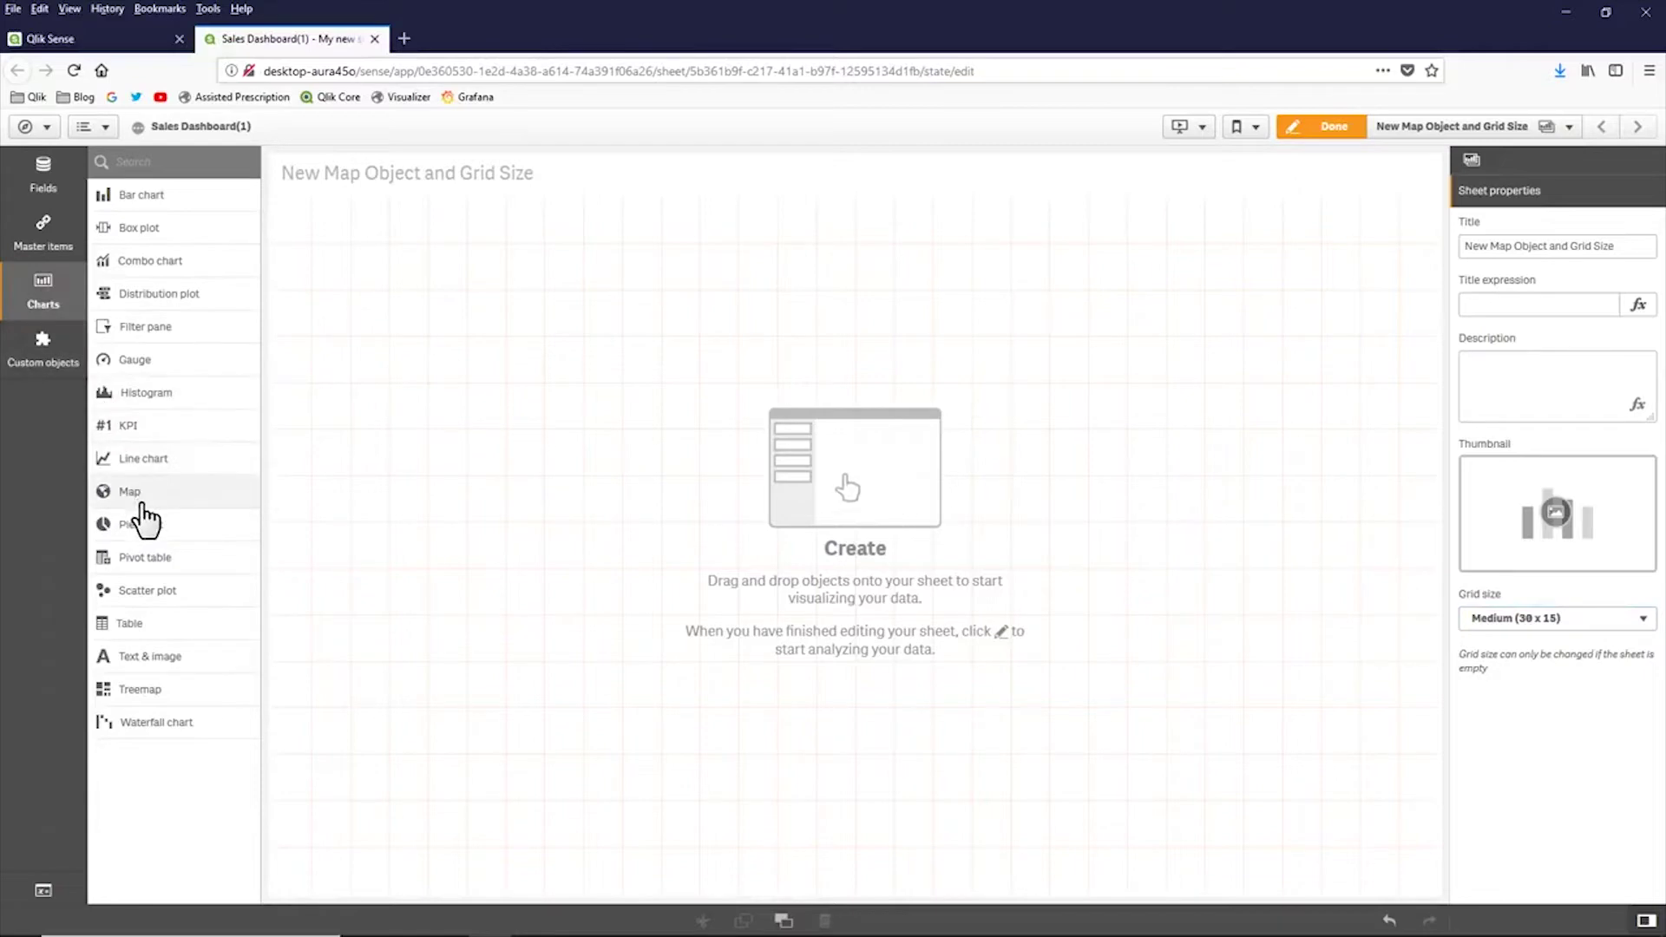
left_click_drag(142, 504, 770, 492)
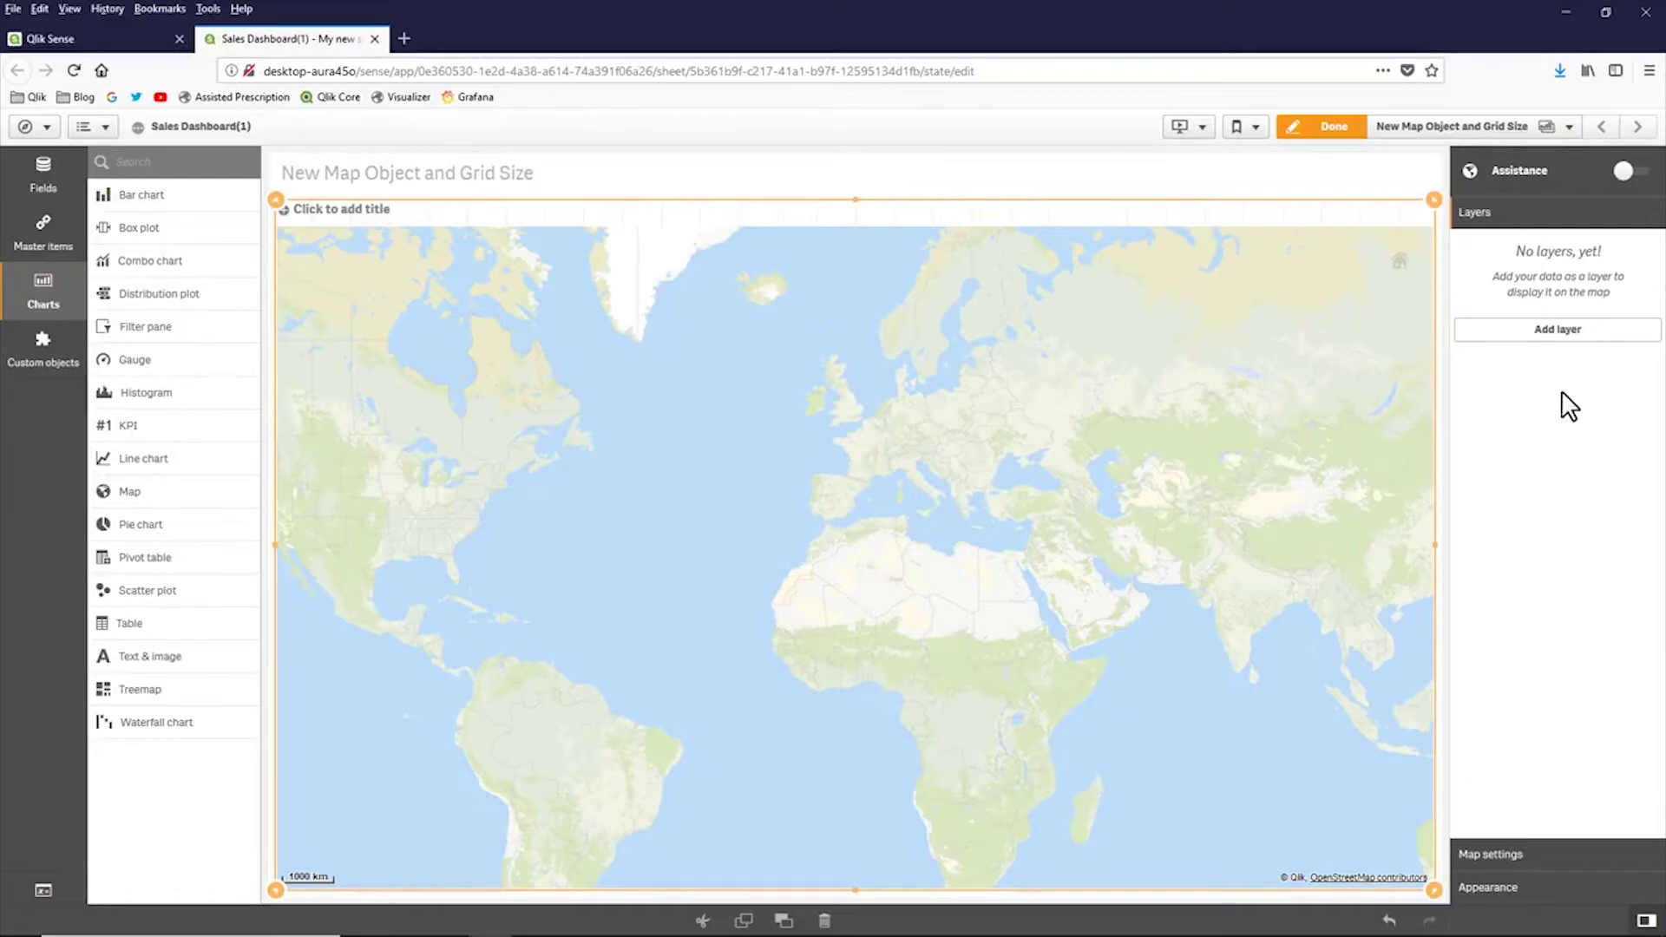
left_click(1518, 857)
left_click(1514, 883)
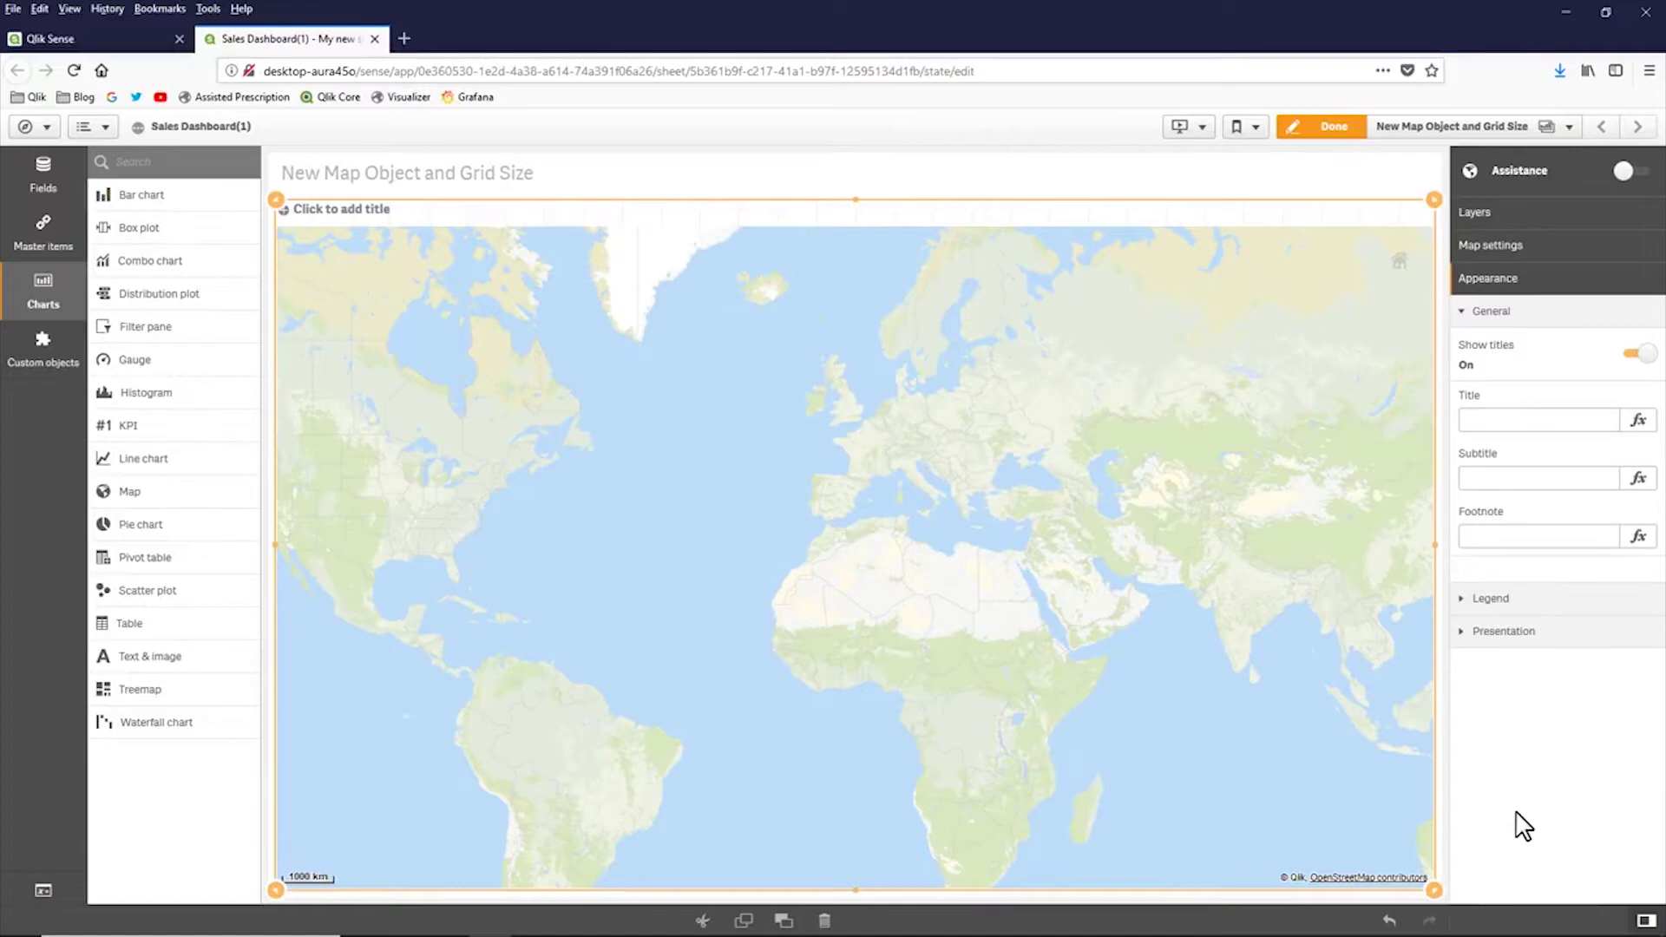
Add an area layer to the map using Country as its locations
left_click(1498, 214)
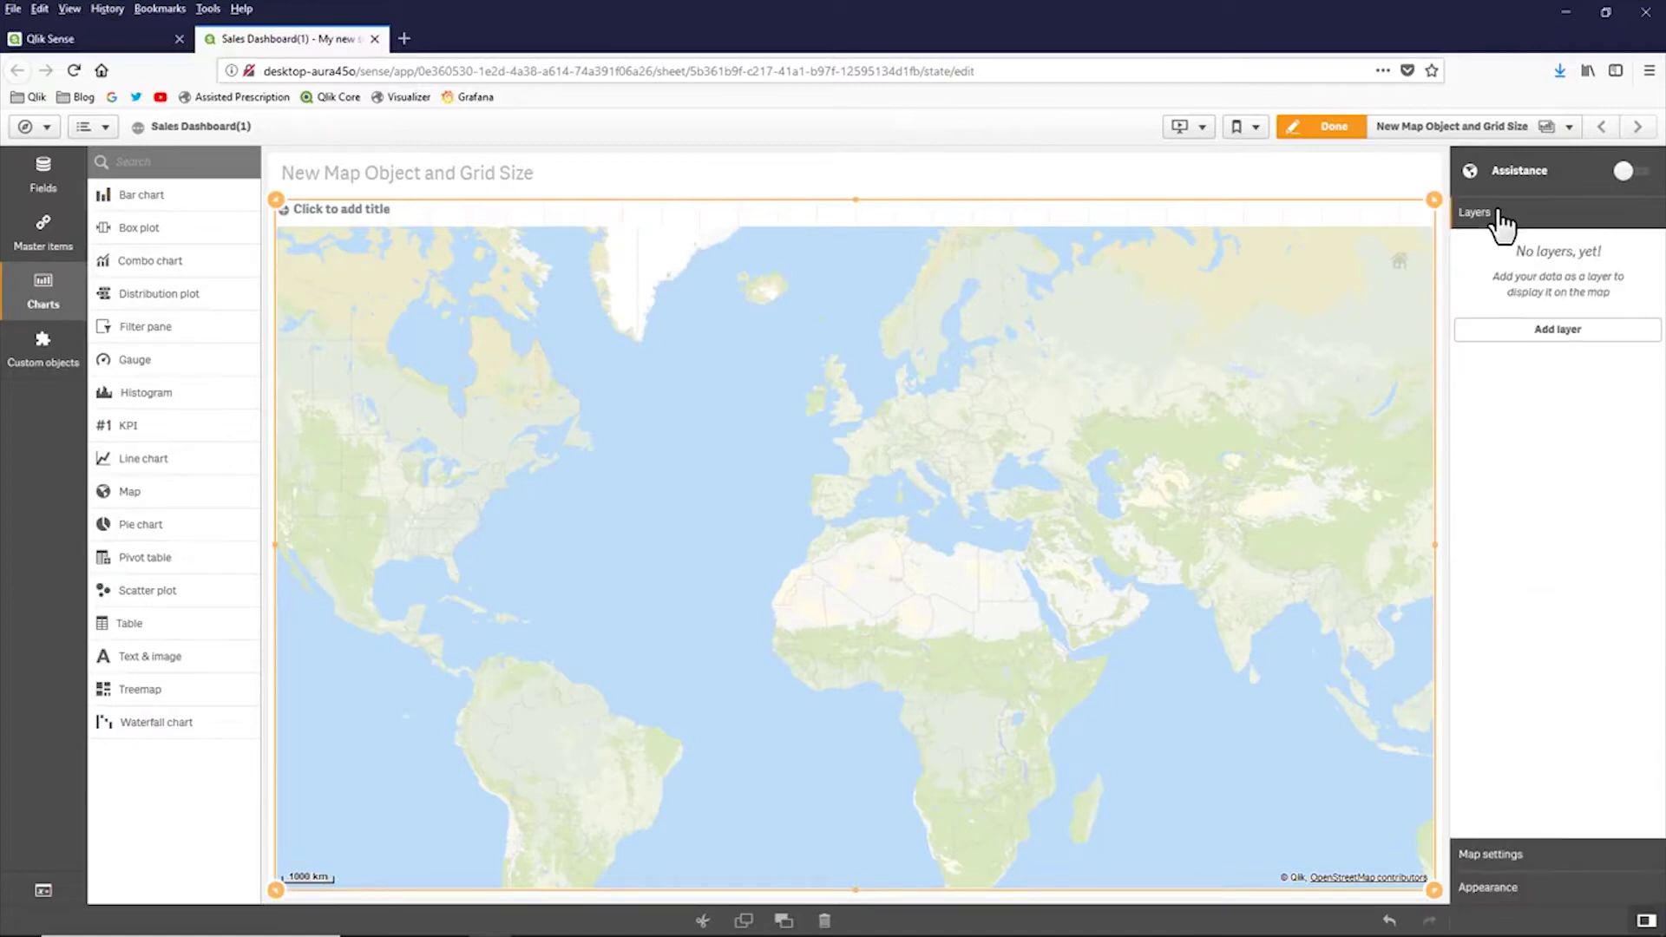
left_click(1548, 330)
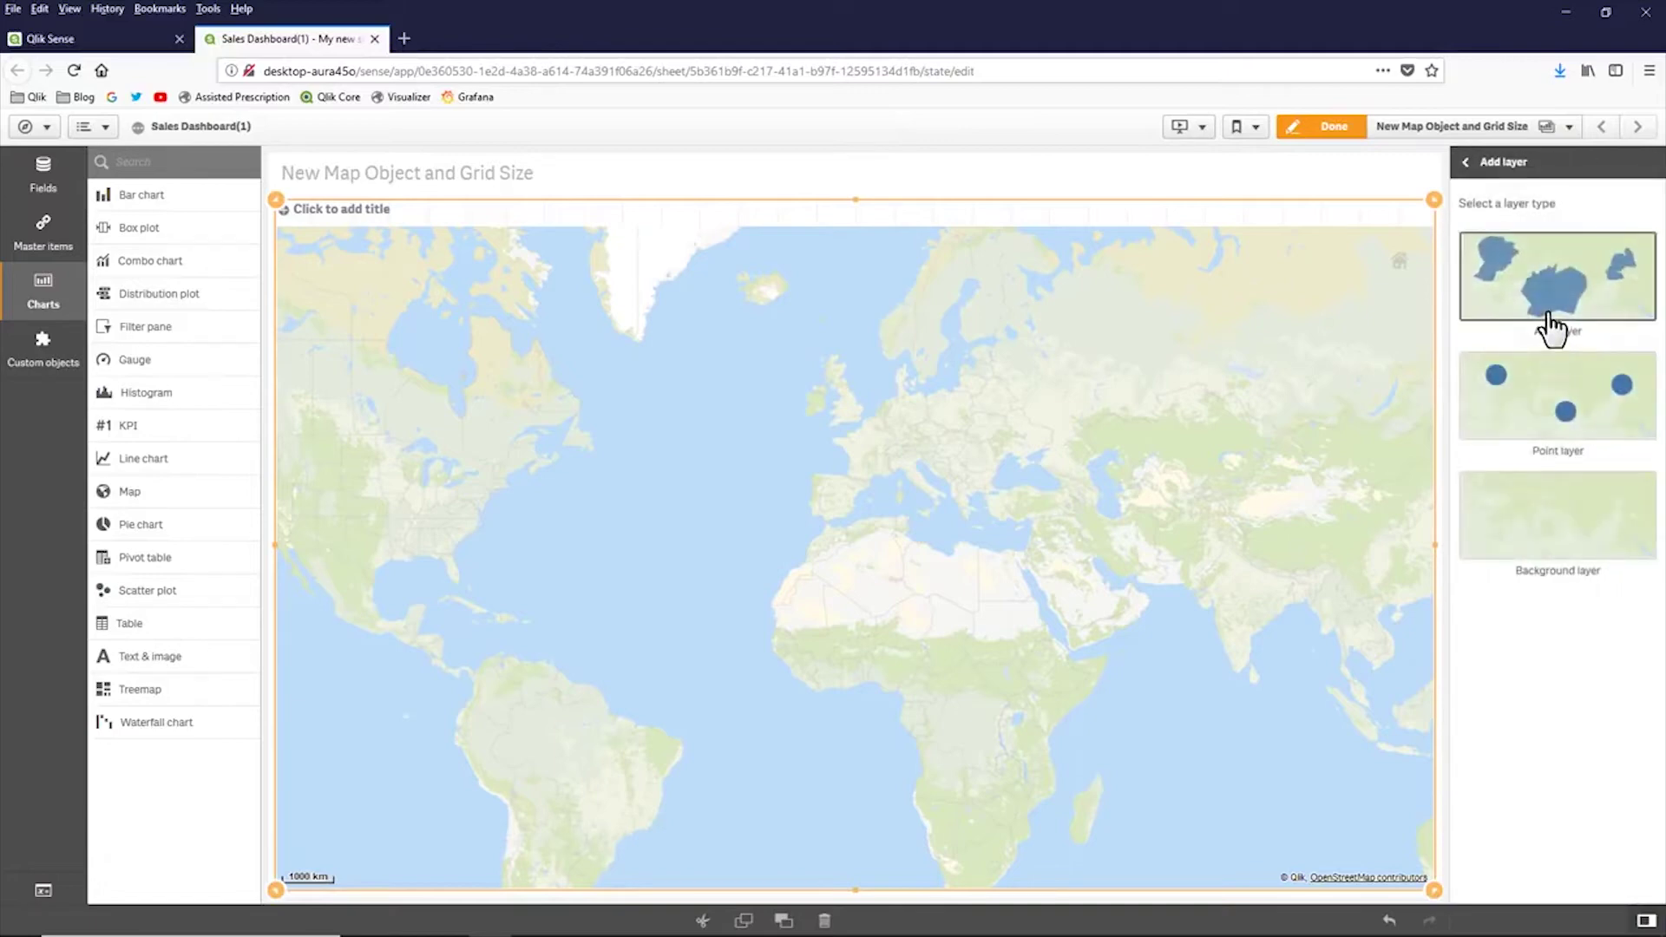
left_click(1545, 319)
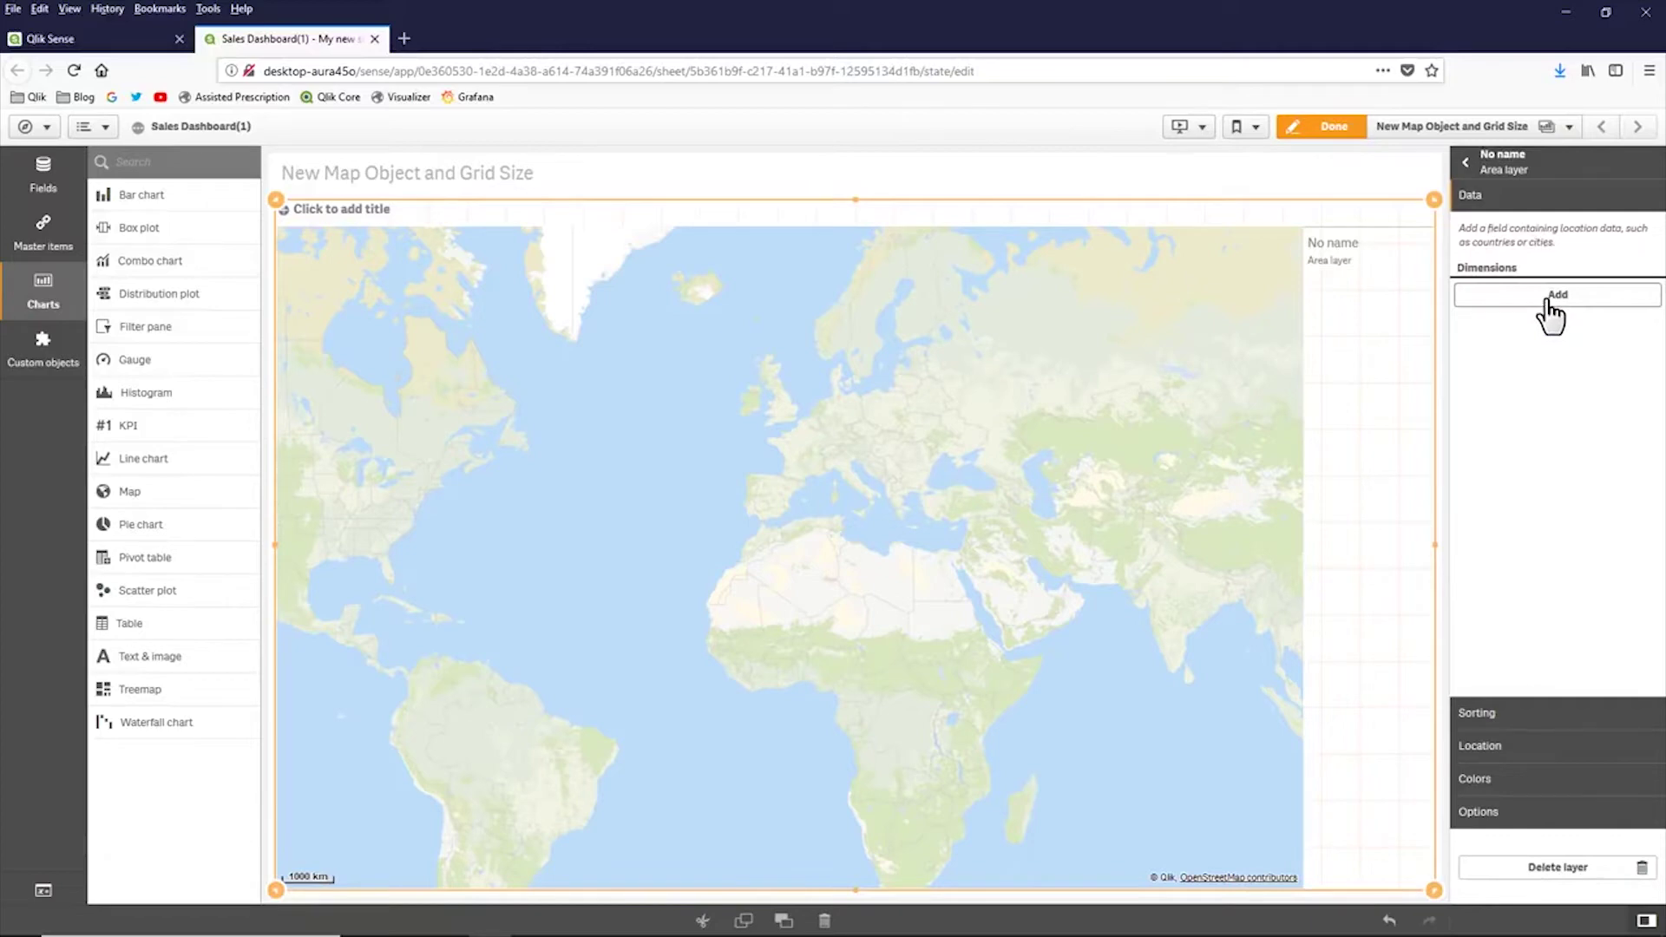
left_click(1549, 301)
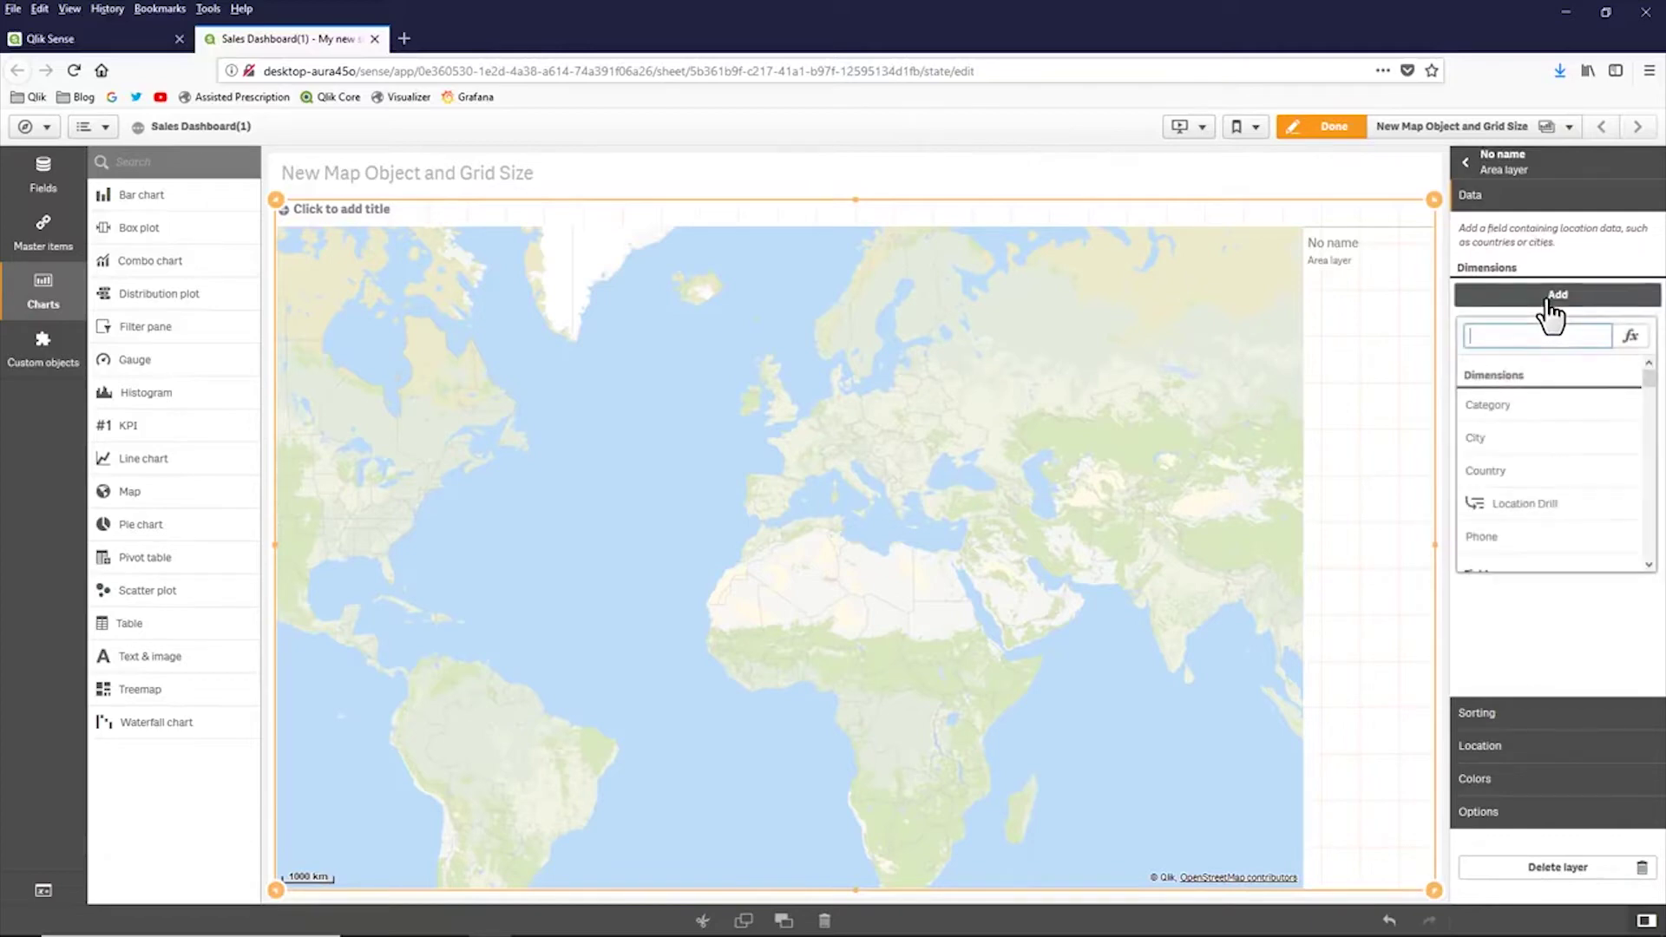
left_click(1532, 470)
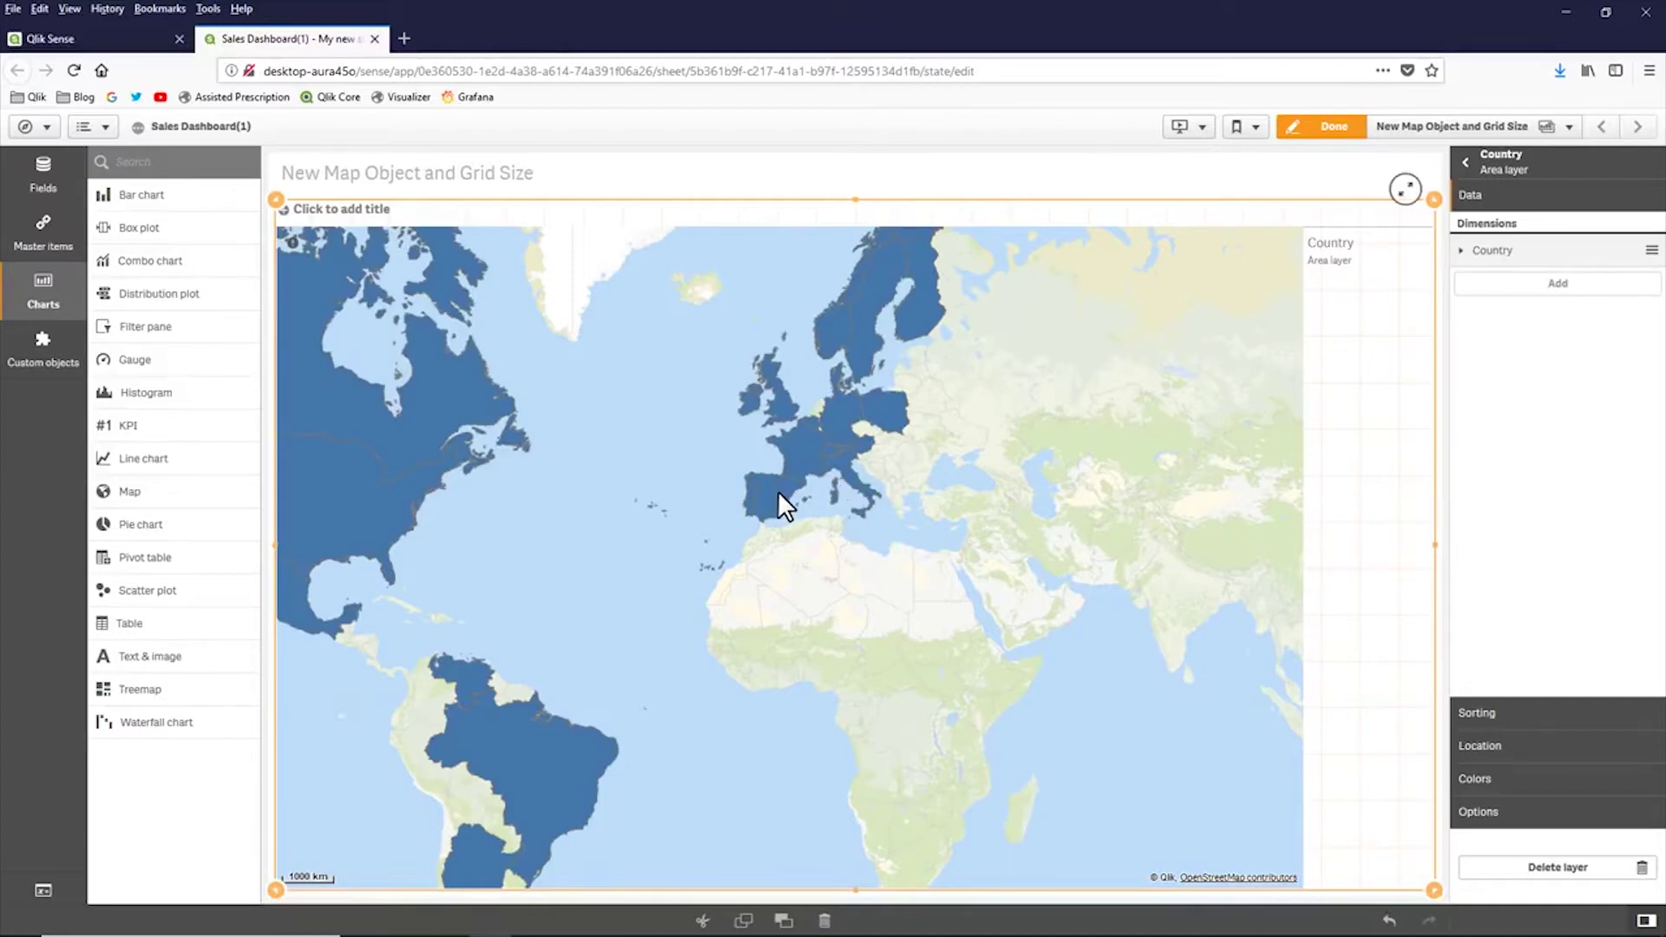
Drop Sales onto the map and colour the Country layer by Sum(Sales)
left_click(43, 178)
scroll(160, 486, "down", 5)
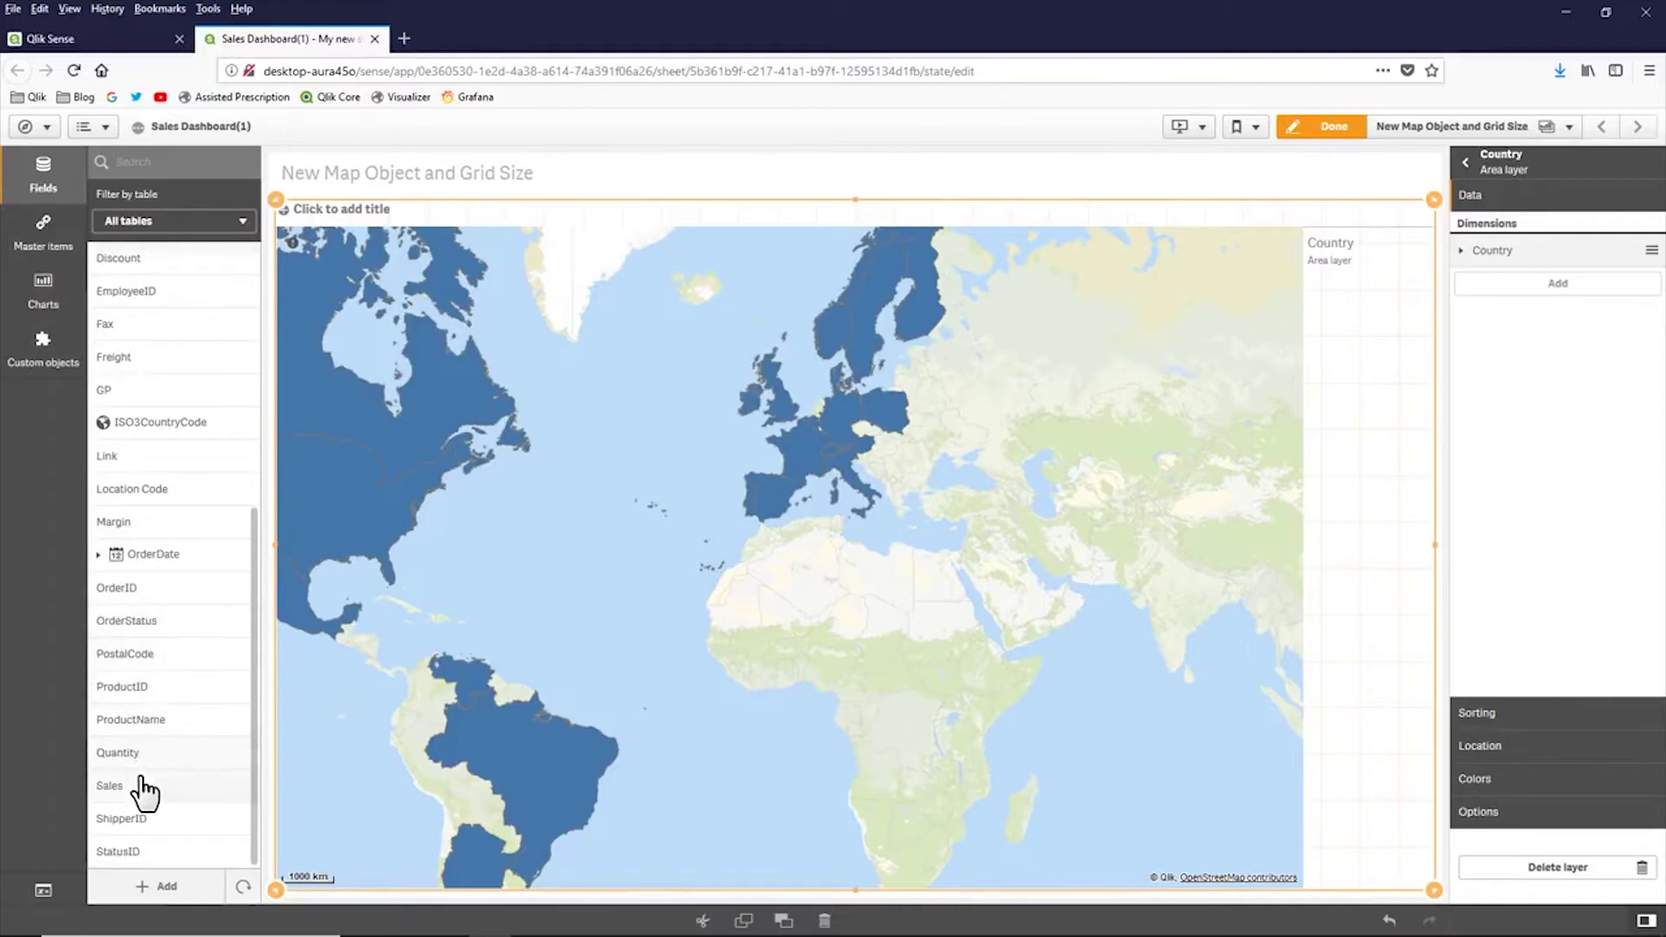
left_click_drag(148, 784, 692, 623)
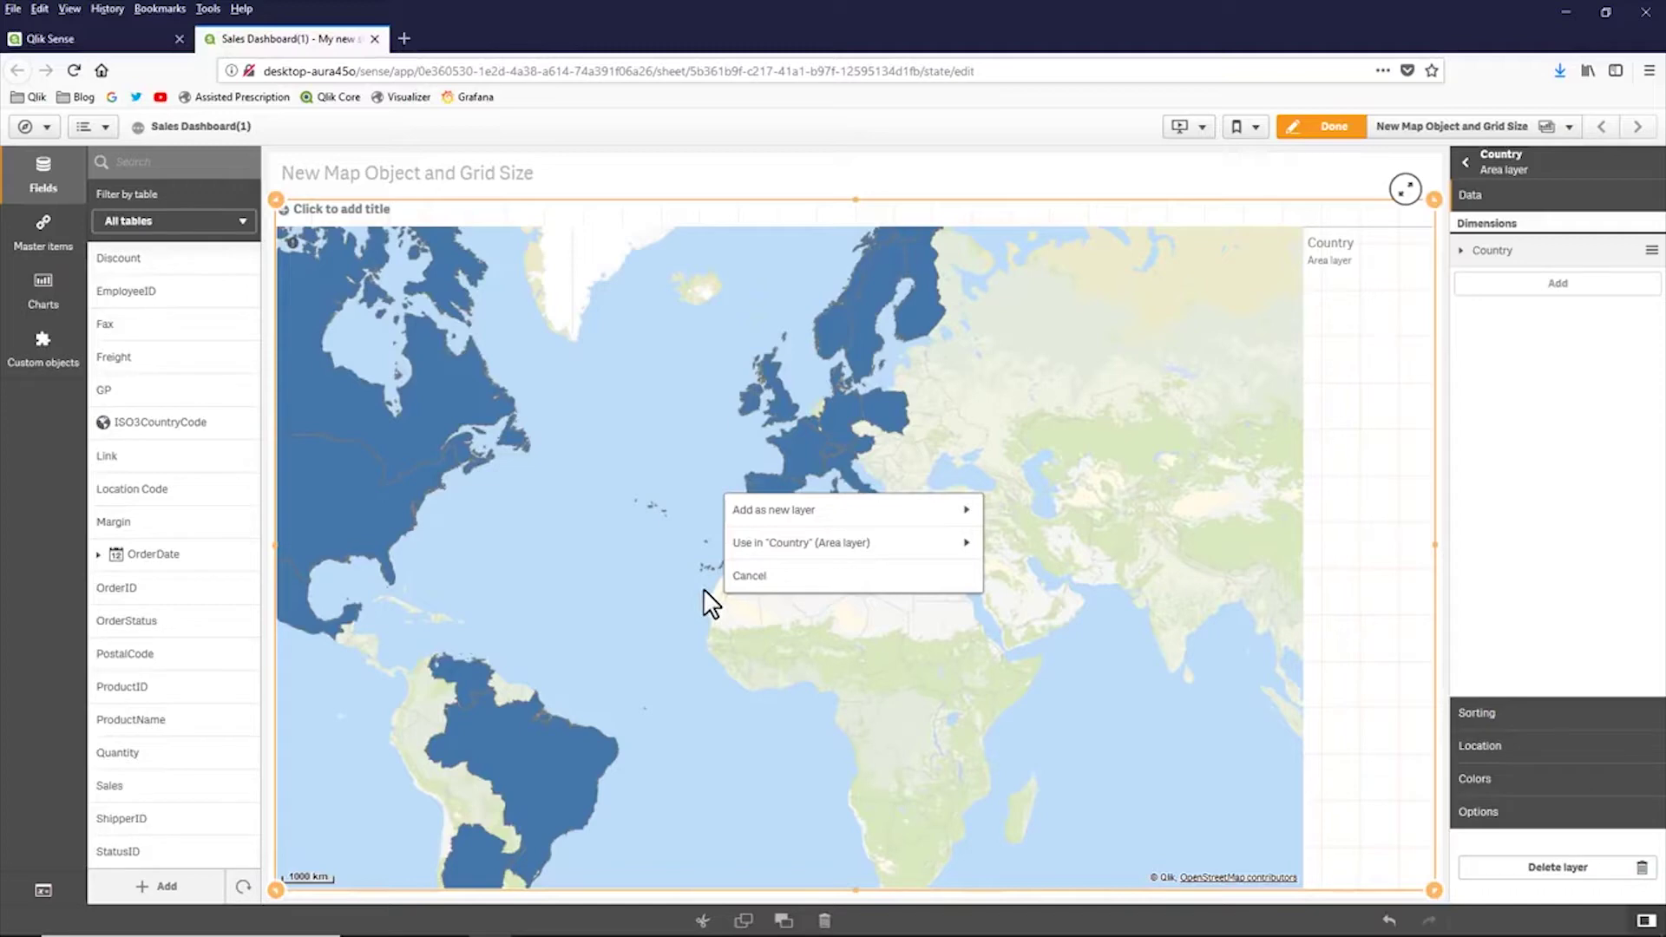
left_click(884, 544)
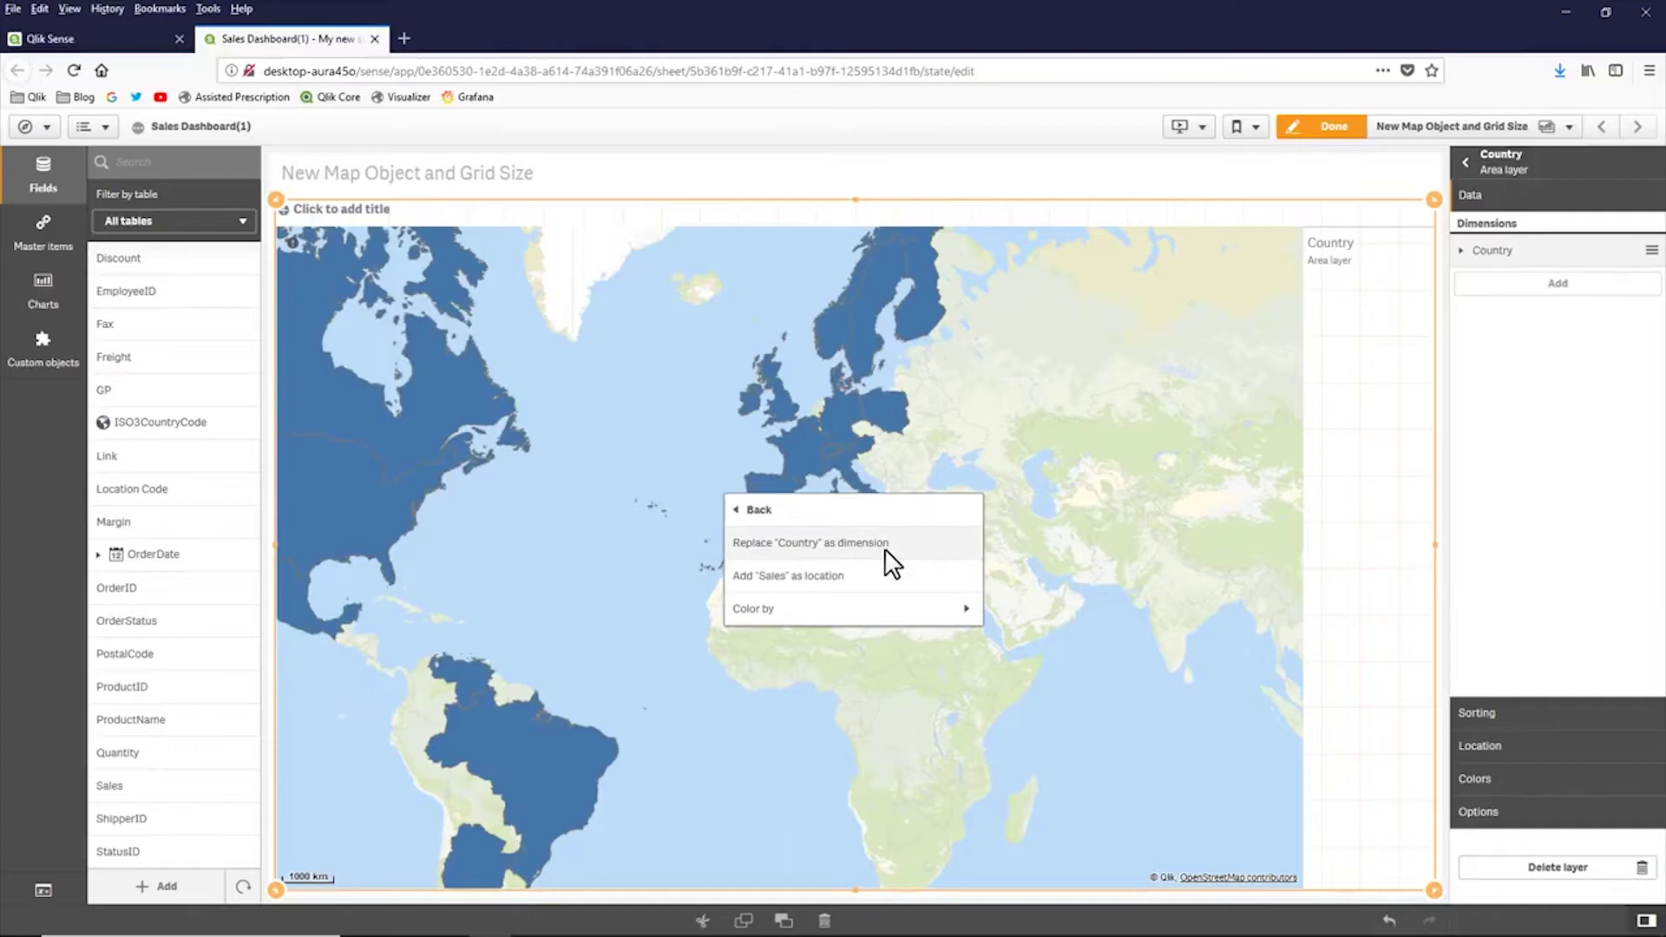
left_click(899, 607)
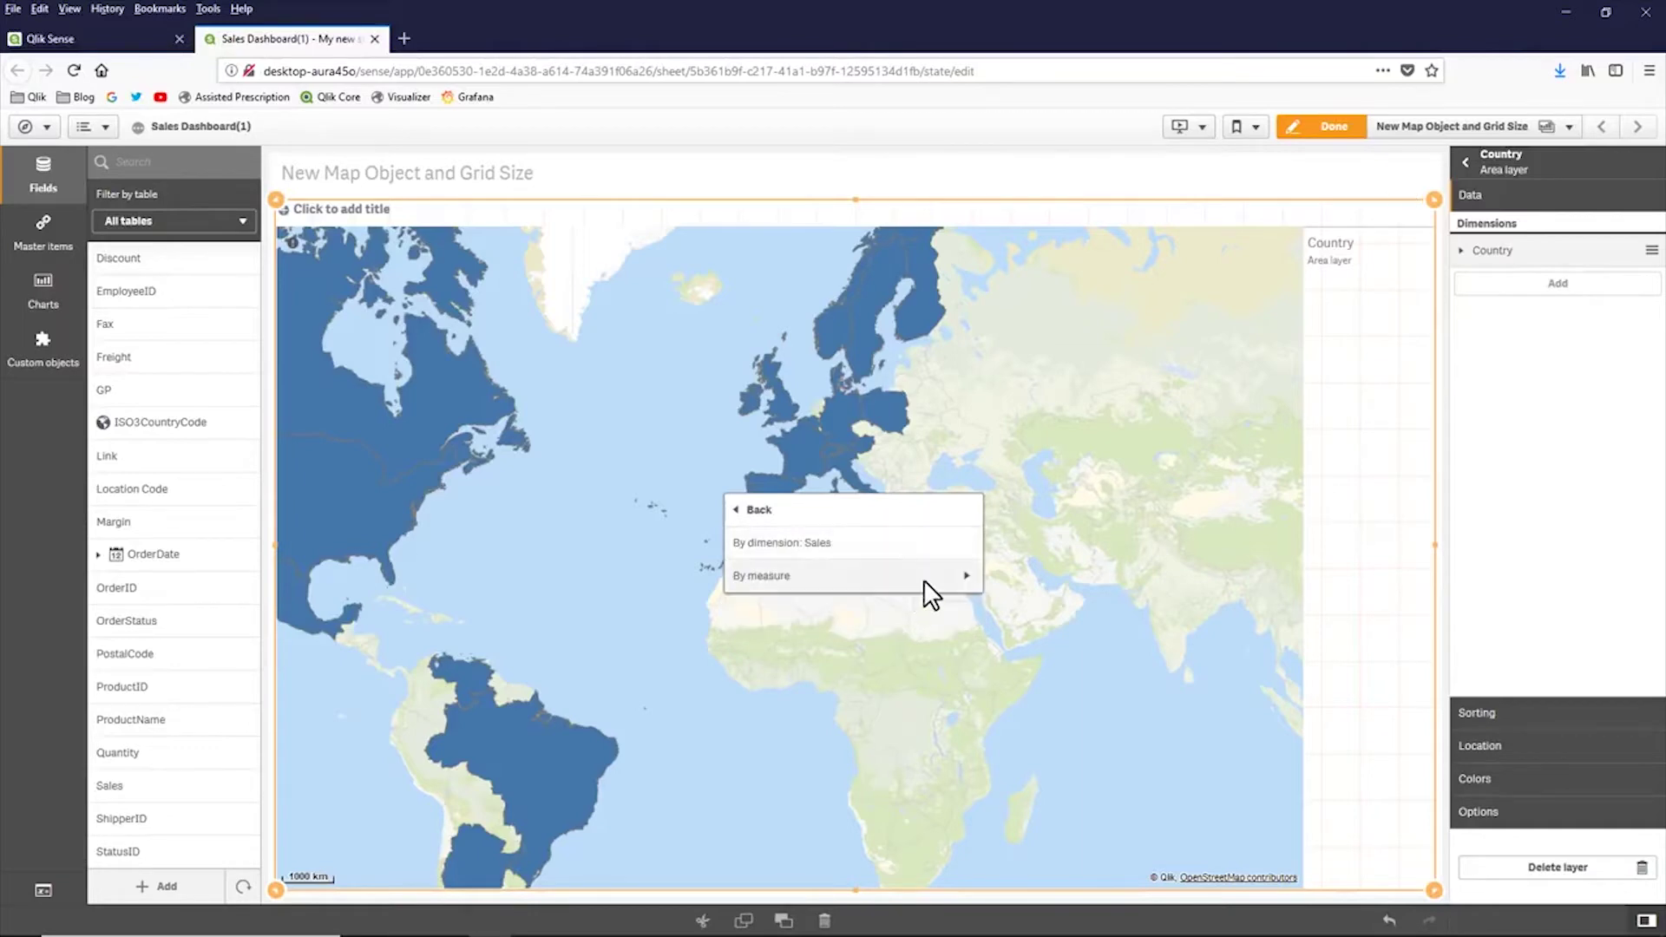
left_click(922, 580)
left_click(933, 553)
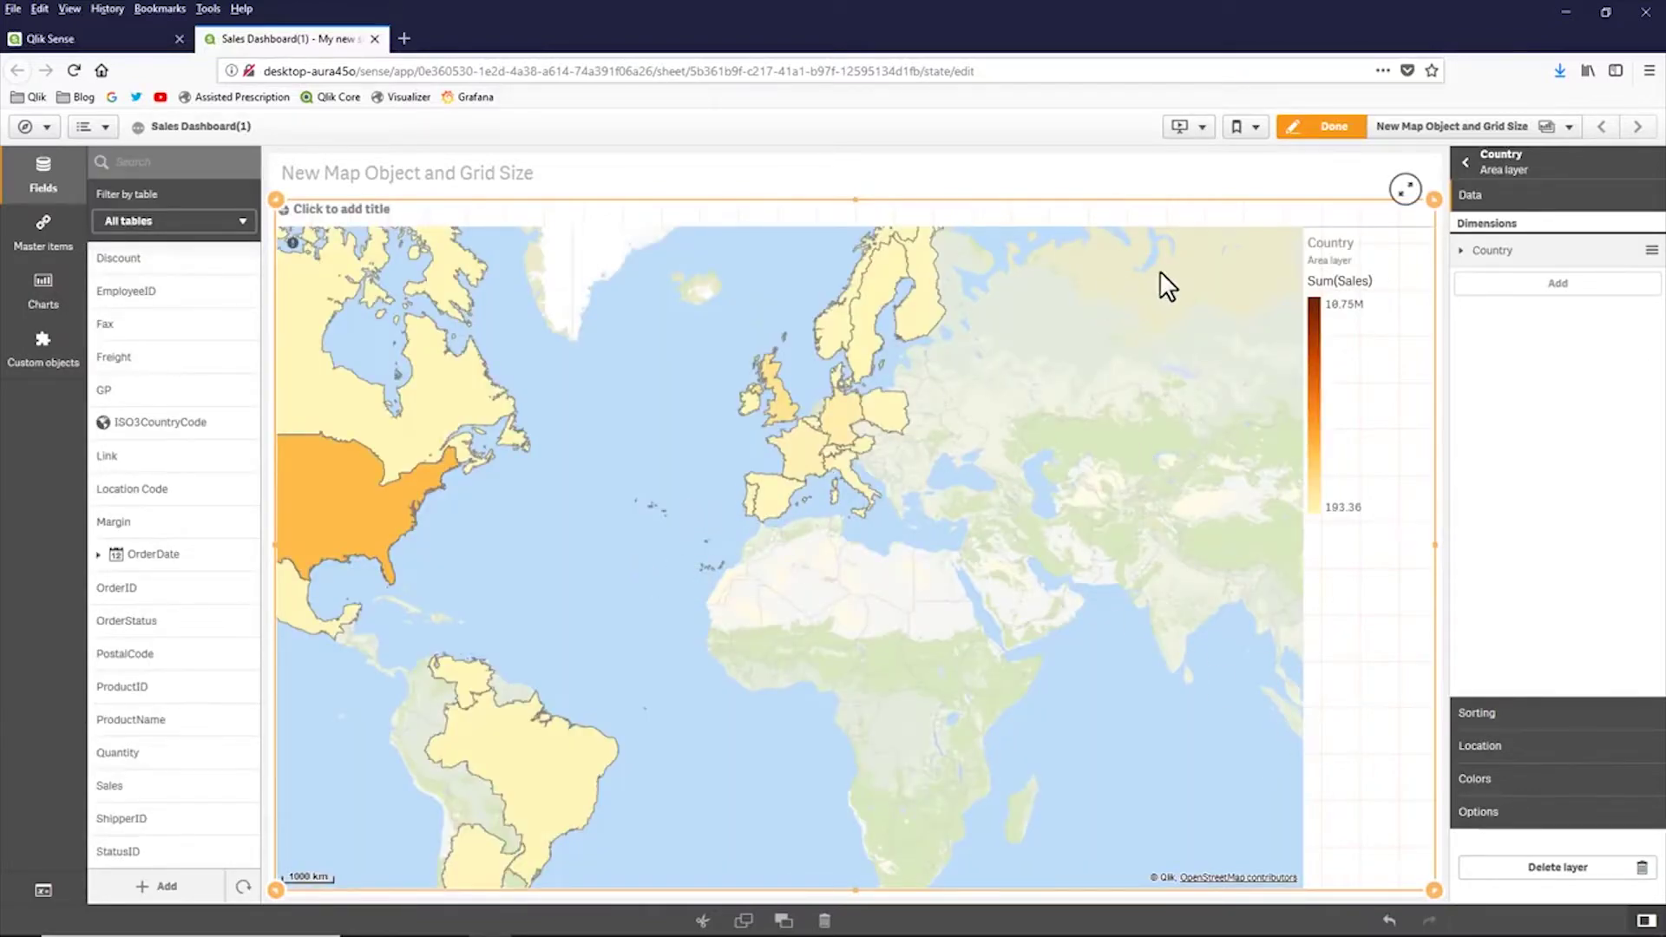
left_click_drag(1499, 251, 1522, 260)
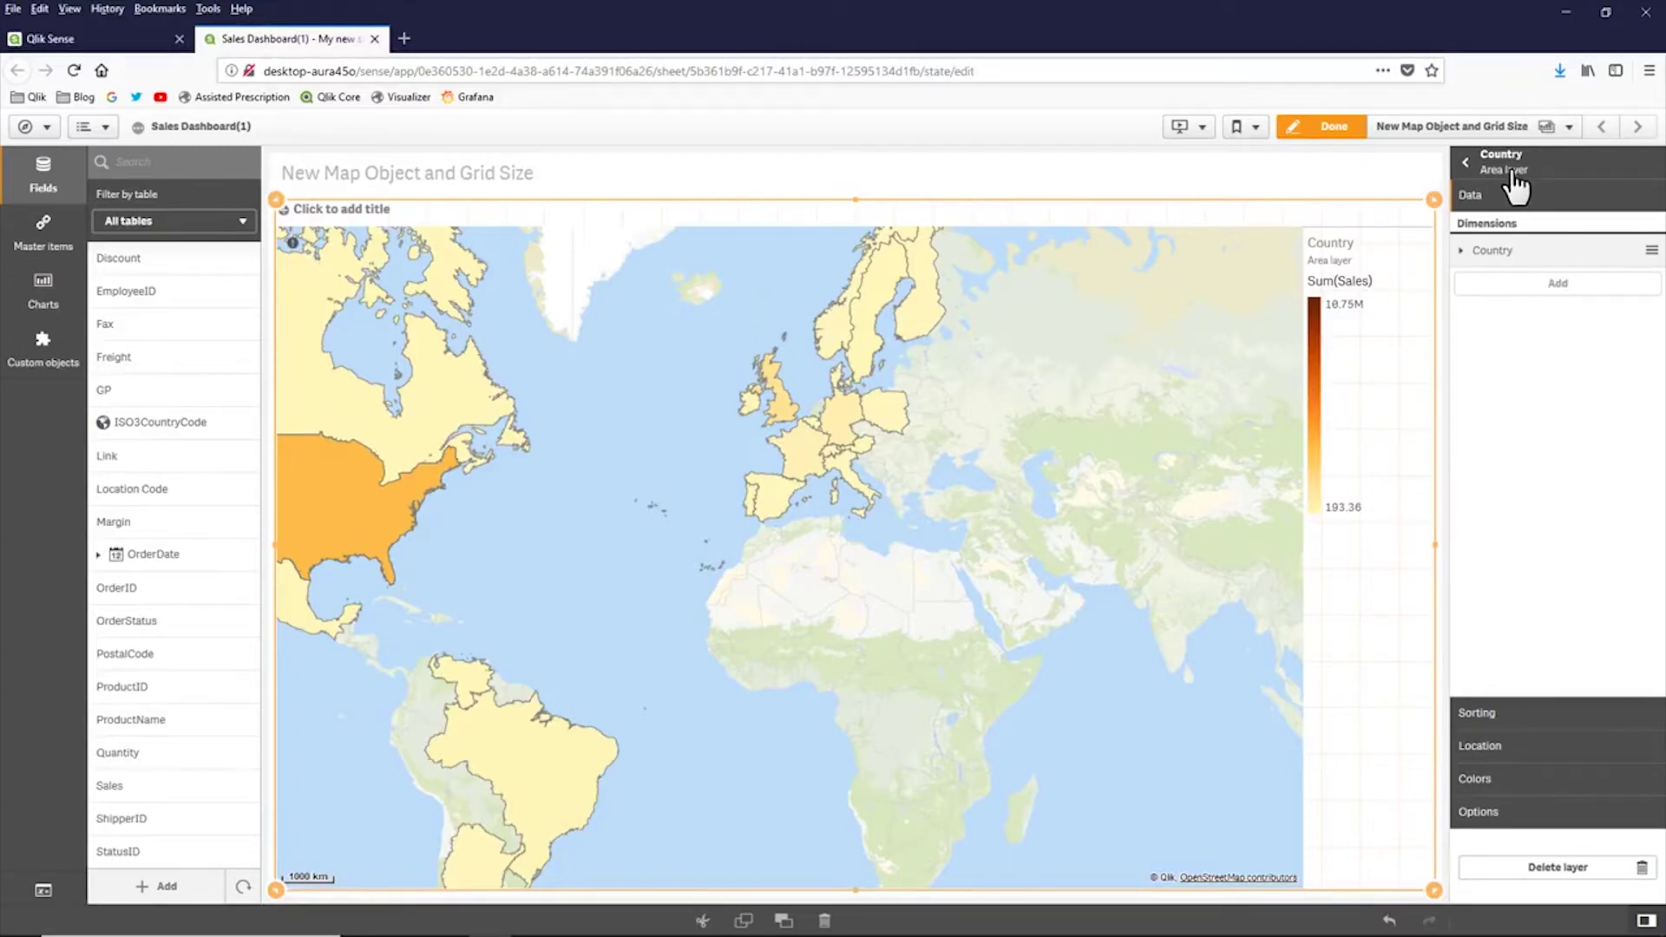
Add a second map layer as a point layer with City as its dimension
left_click(1513, 178)
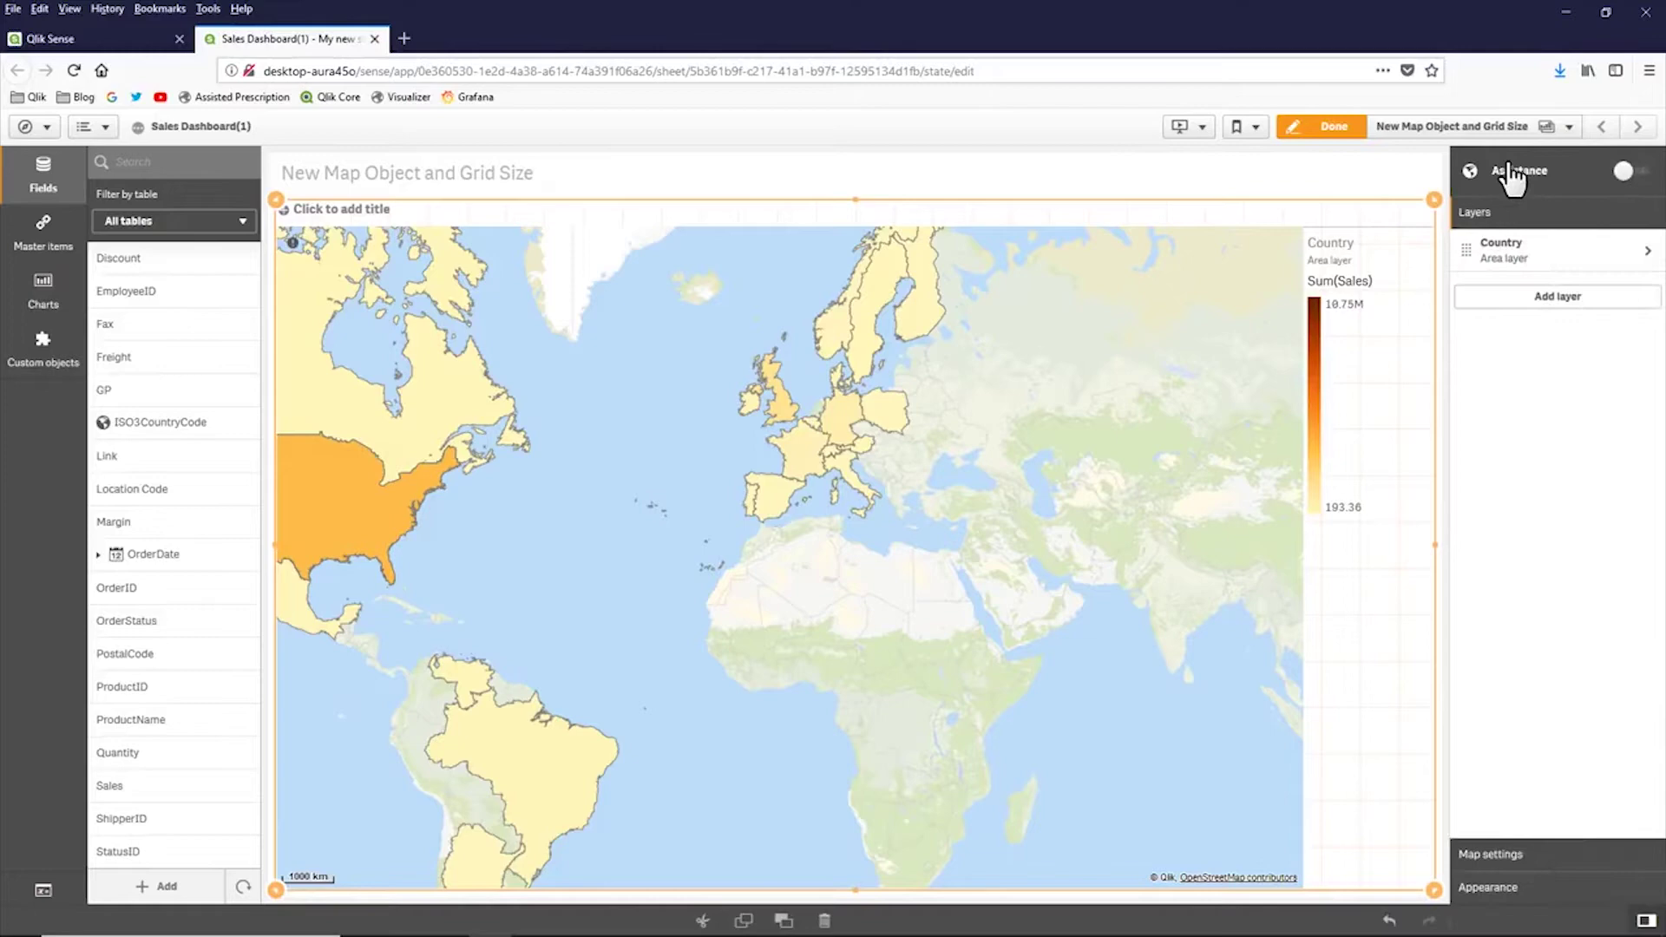
left_click_drag(1516, 258, 1523, 299)
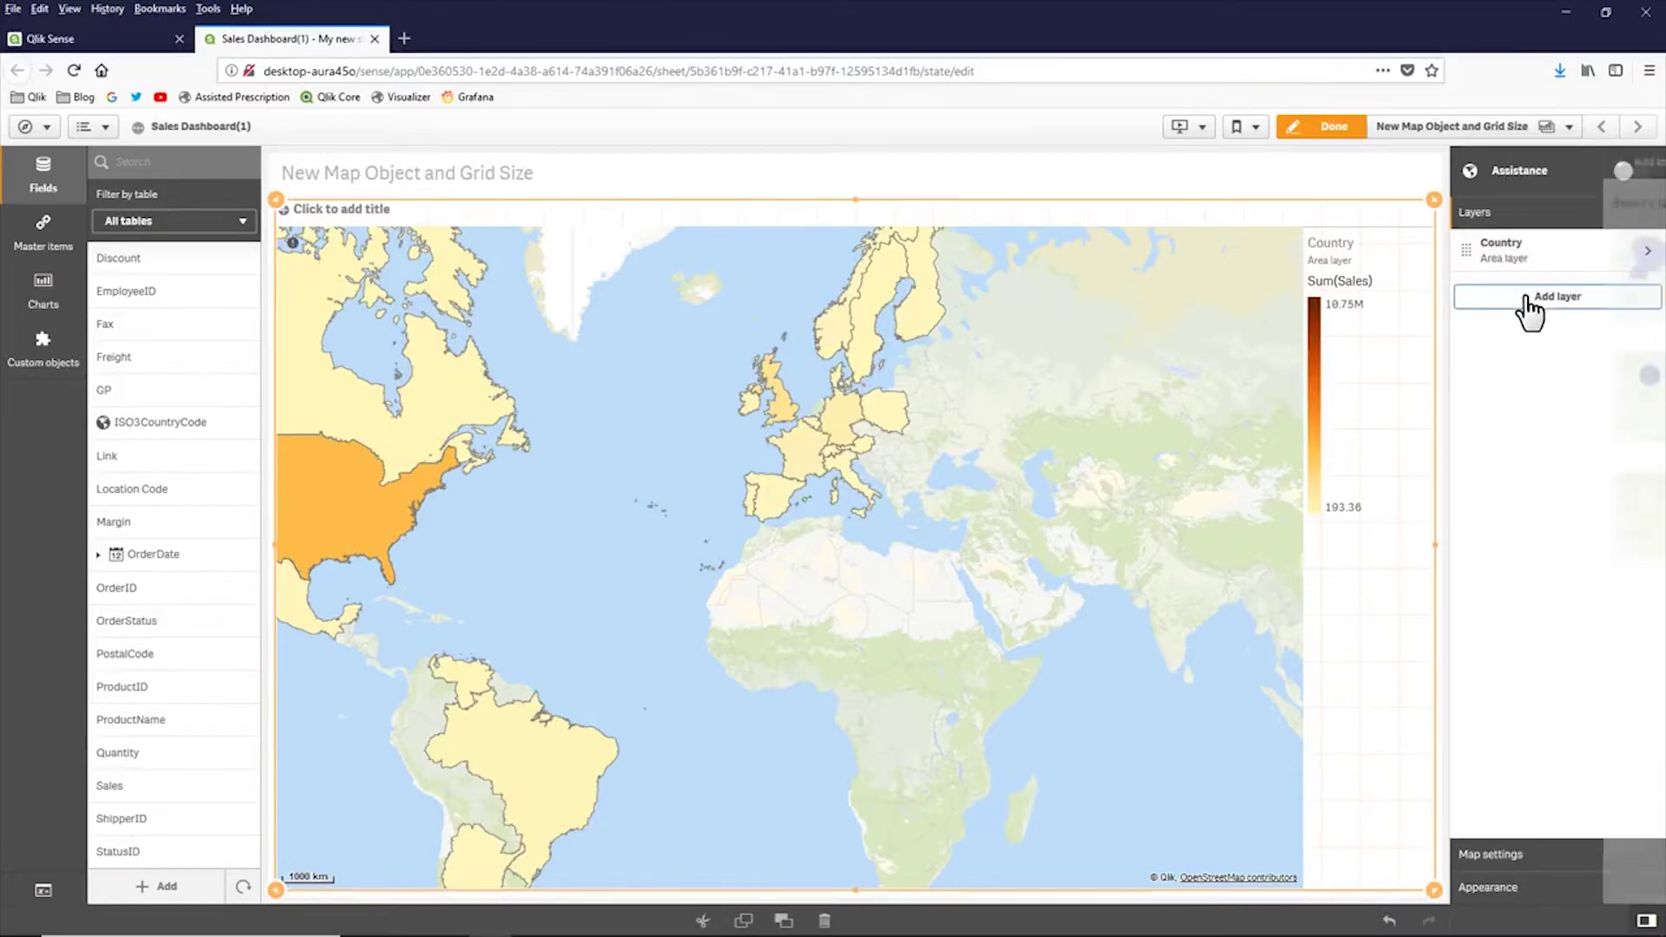
left_click(1527, 297)
left_click(1525, 403)
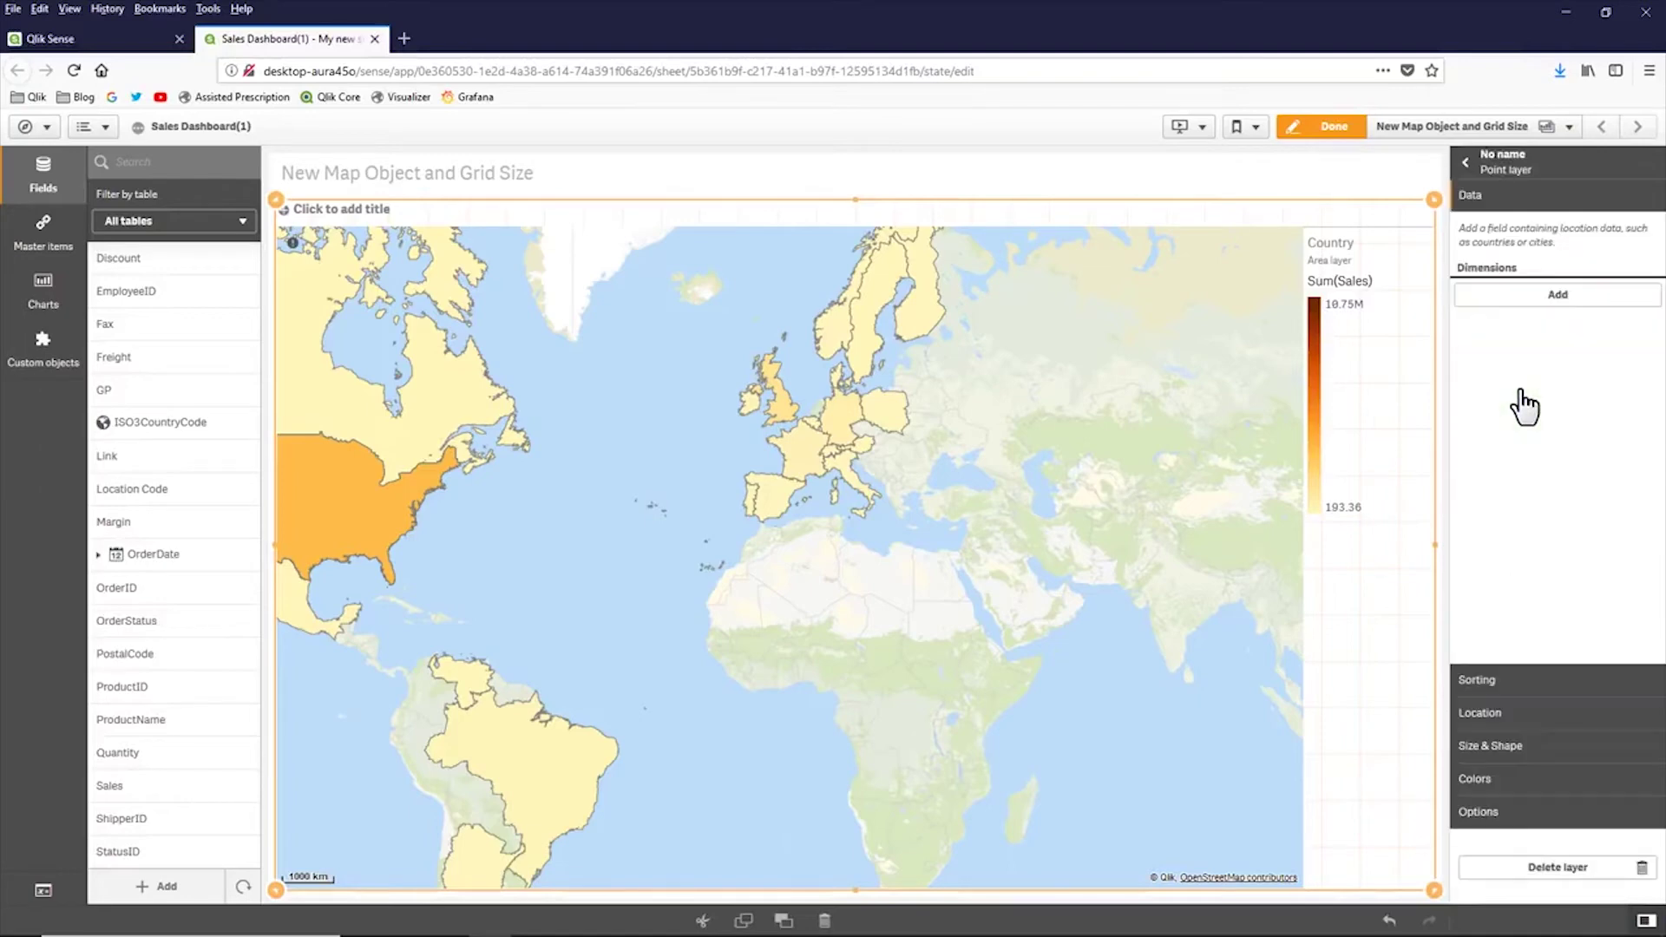
left_click(1536, 296)
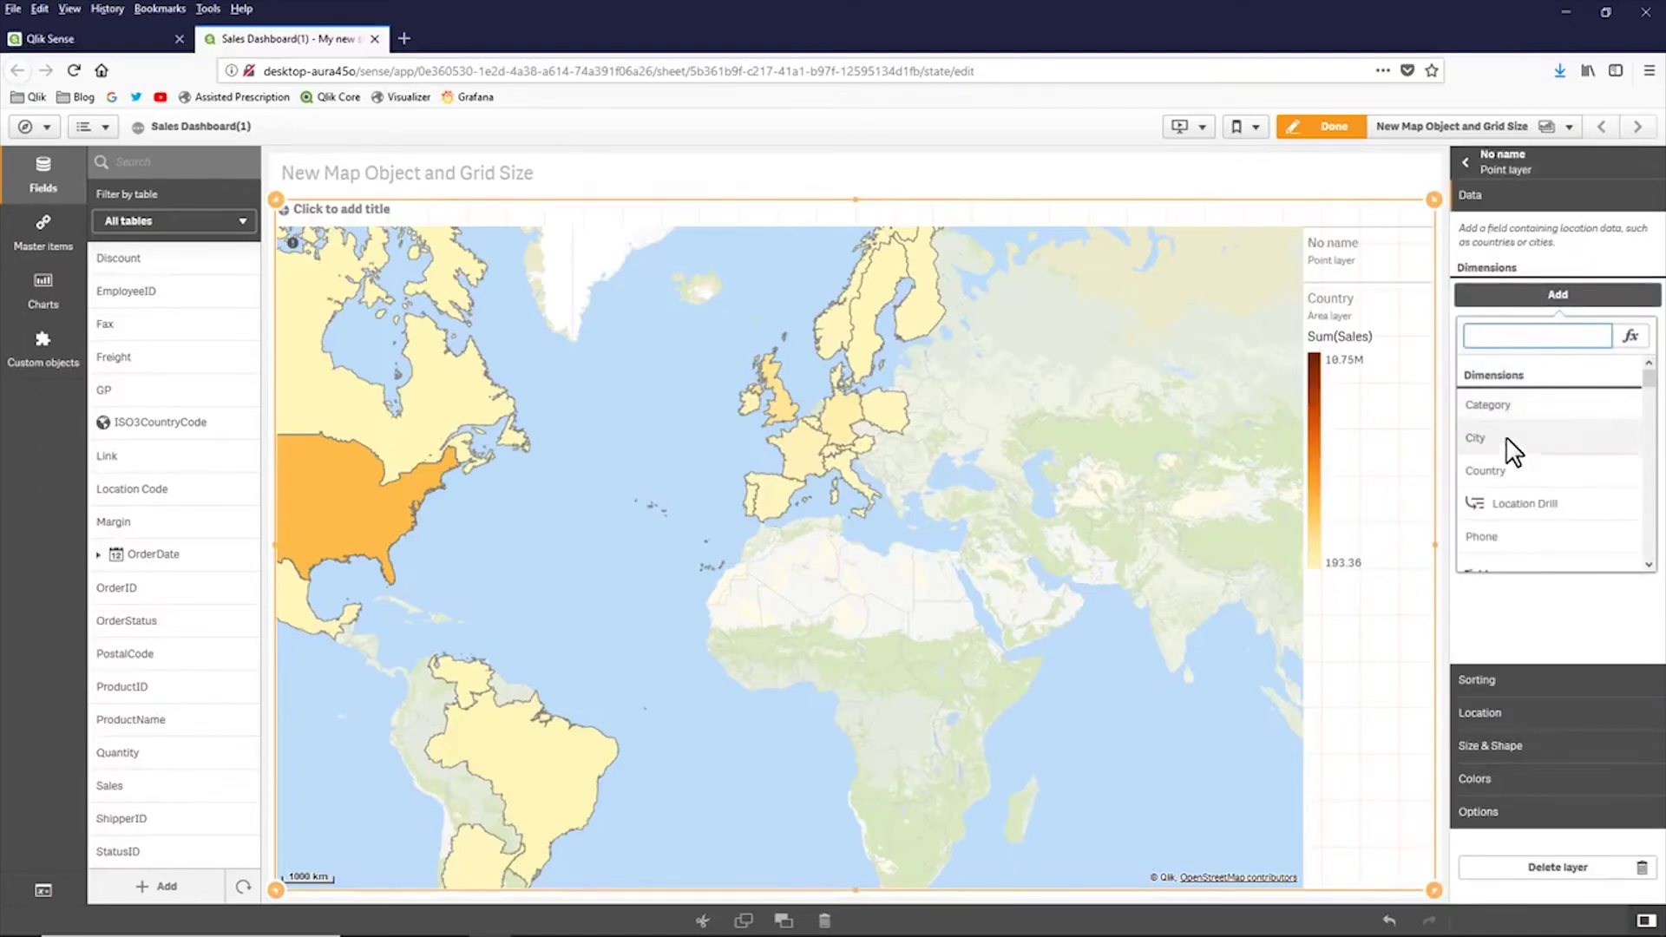
left_click(1475, 437)
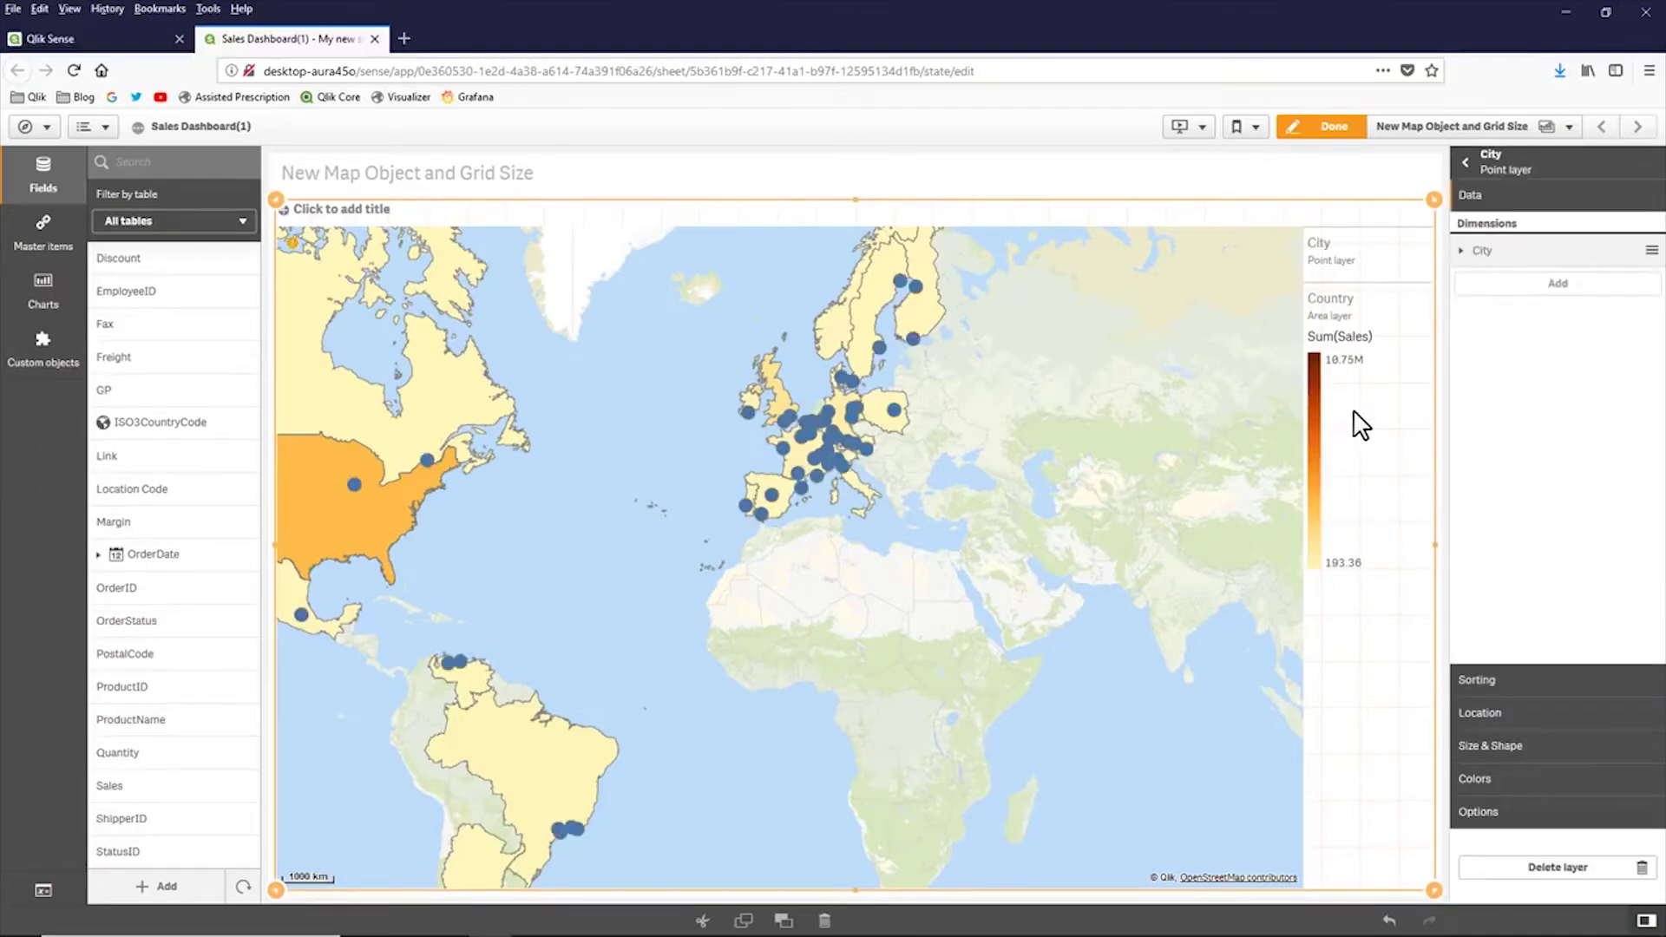
Delete the old map, build a new one from CountryCode shaded by sum of Sales, and turn Assistance off
right_click(1003, 522)
left_click(1026, 517)
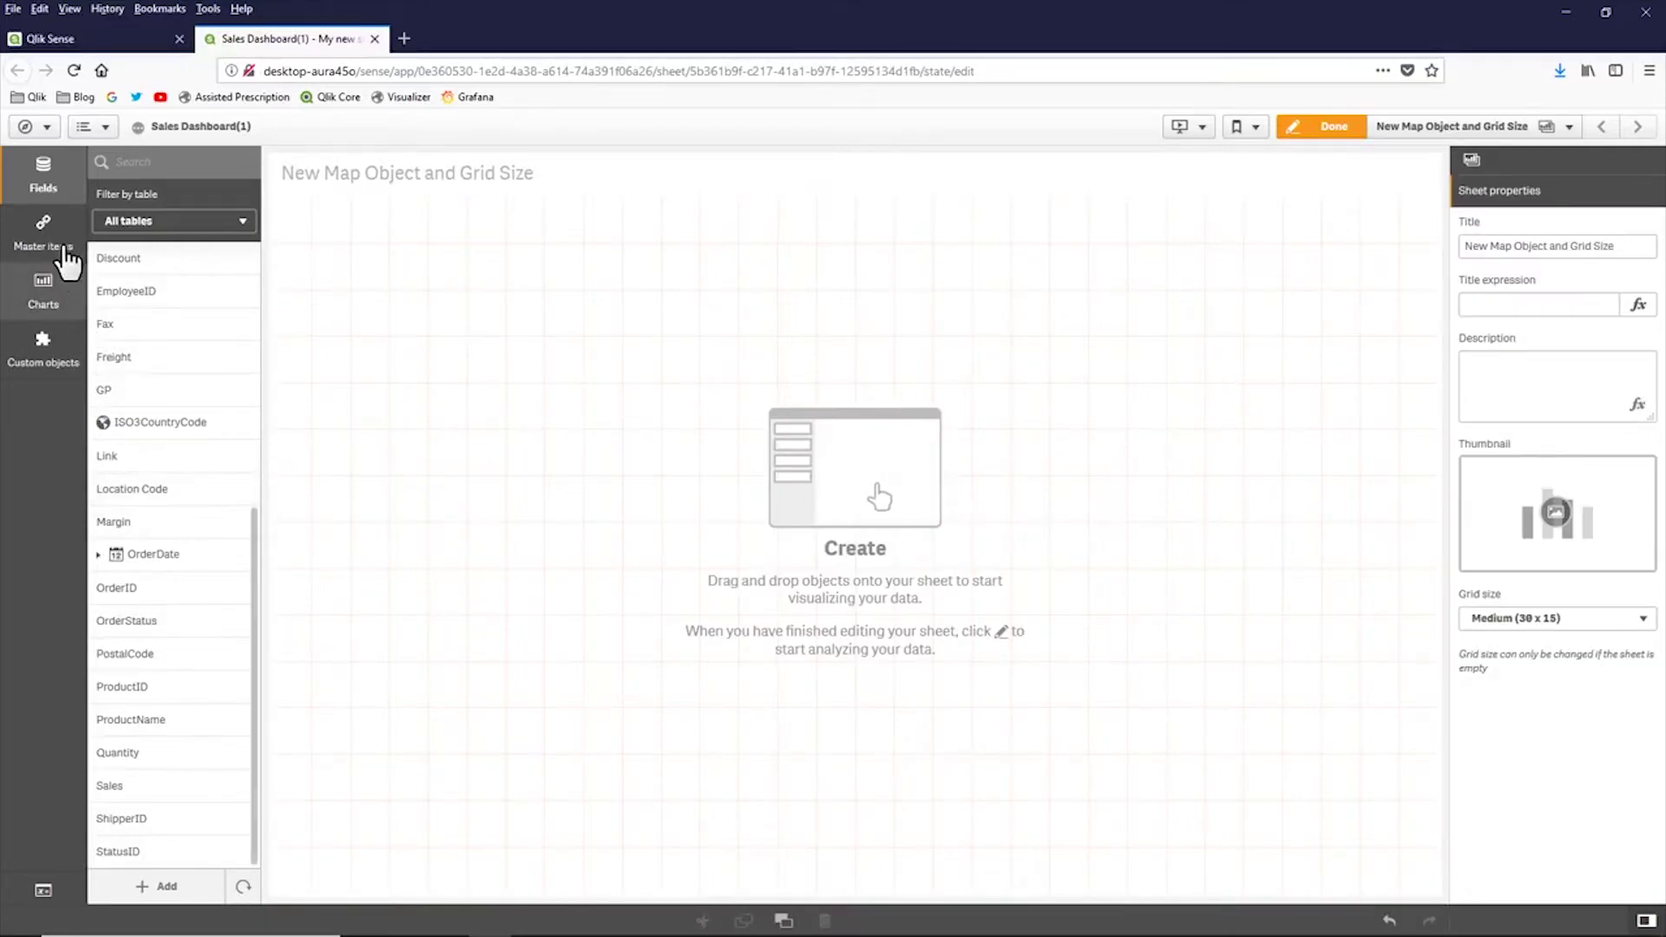
scroll(169, 586, "up", 5)
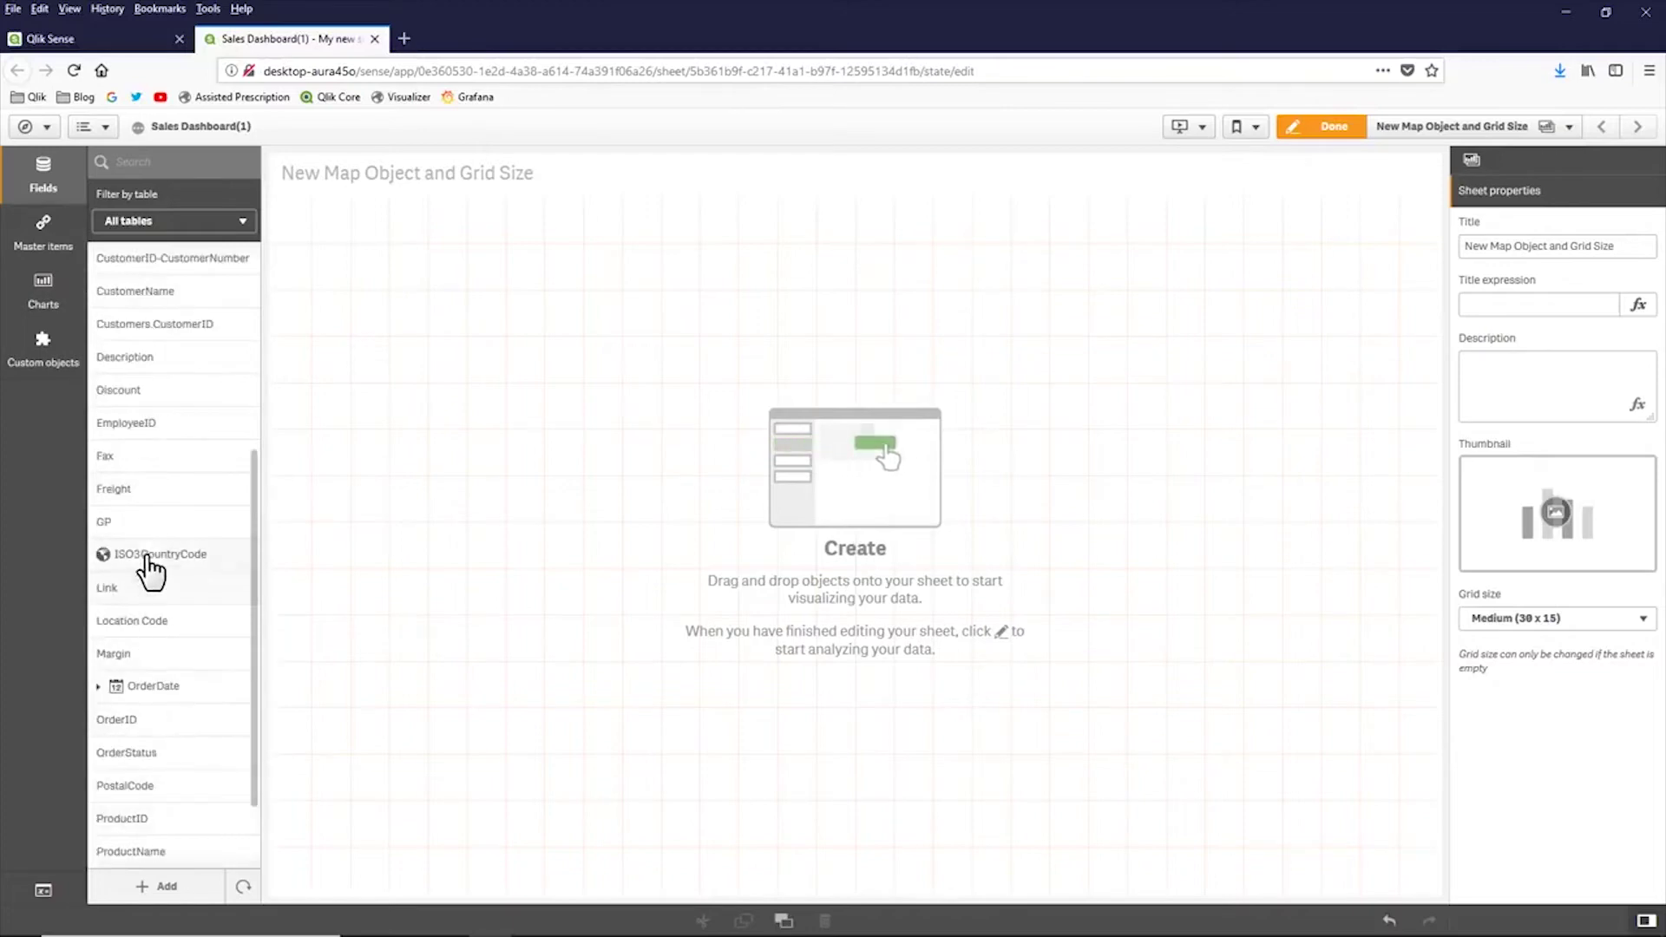
left_click_drag(156, 328, 778, 457)
scroll(174, 773, "down", 3)
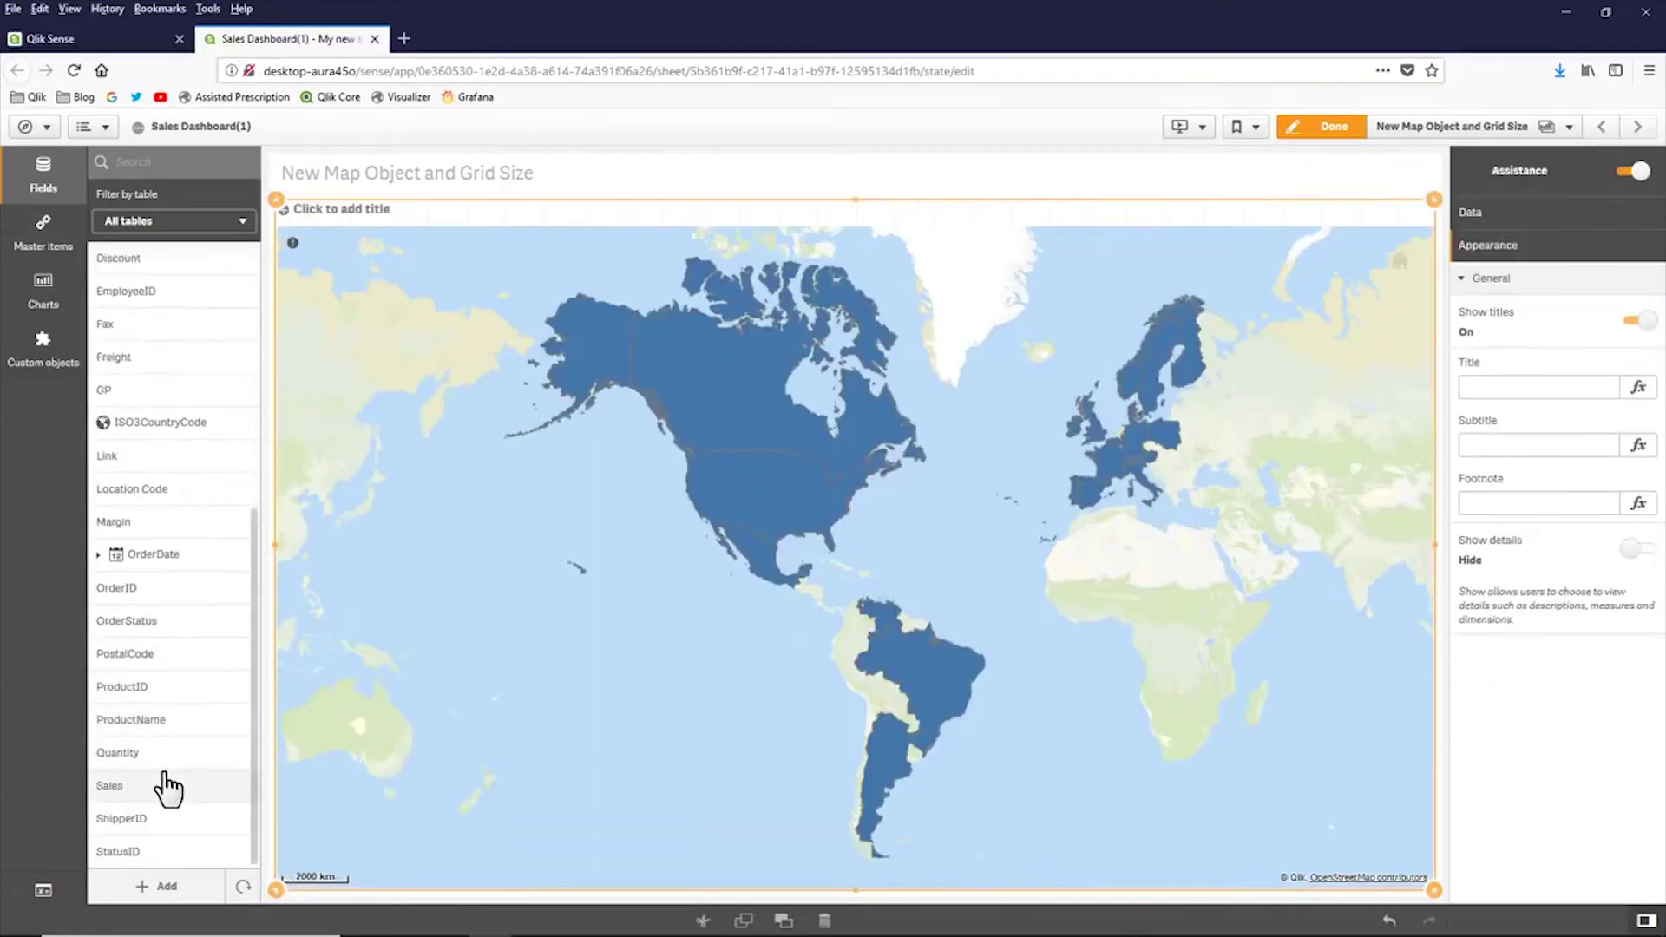
left_click_drag(168, 786, 845, 655)
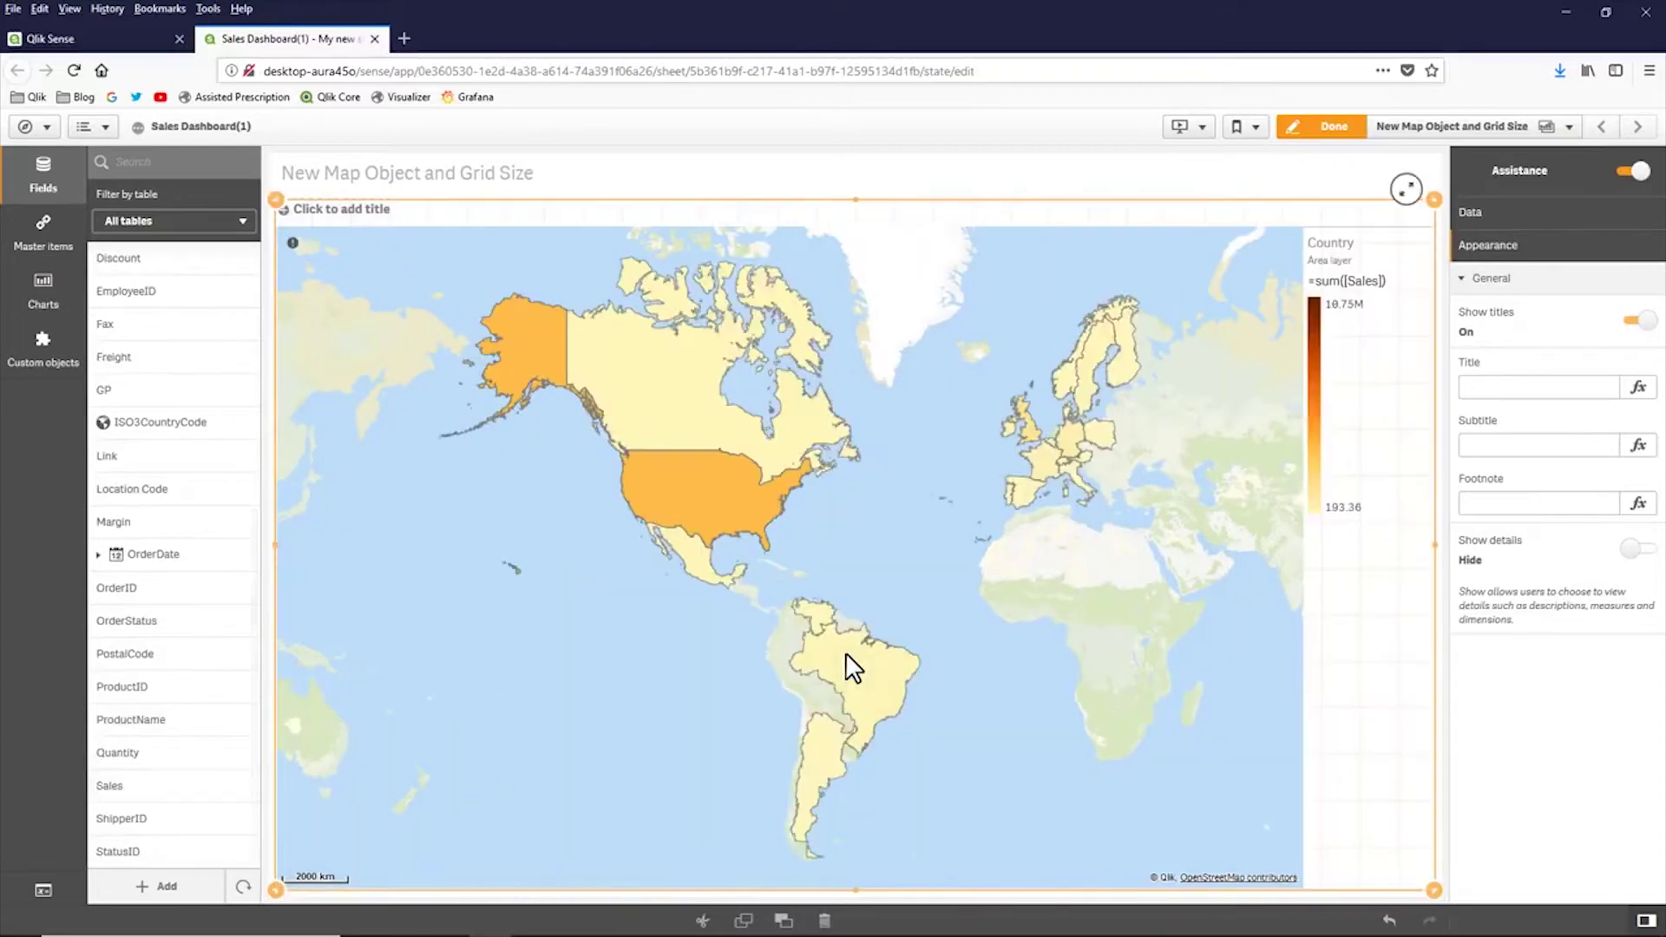
left_click(1633, 171)
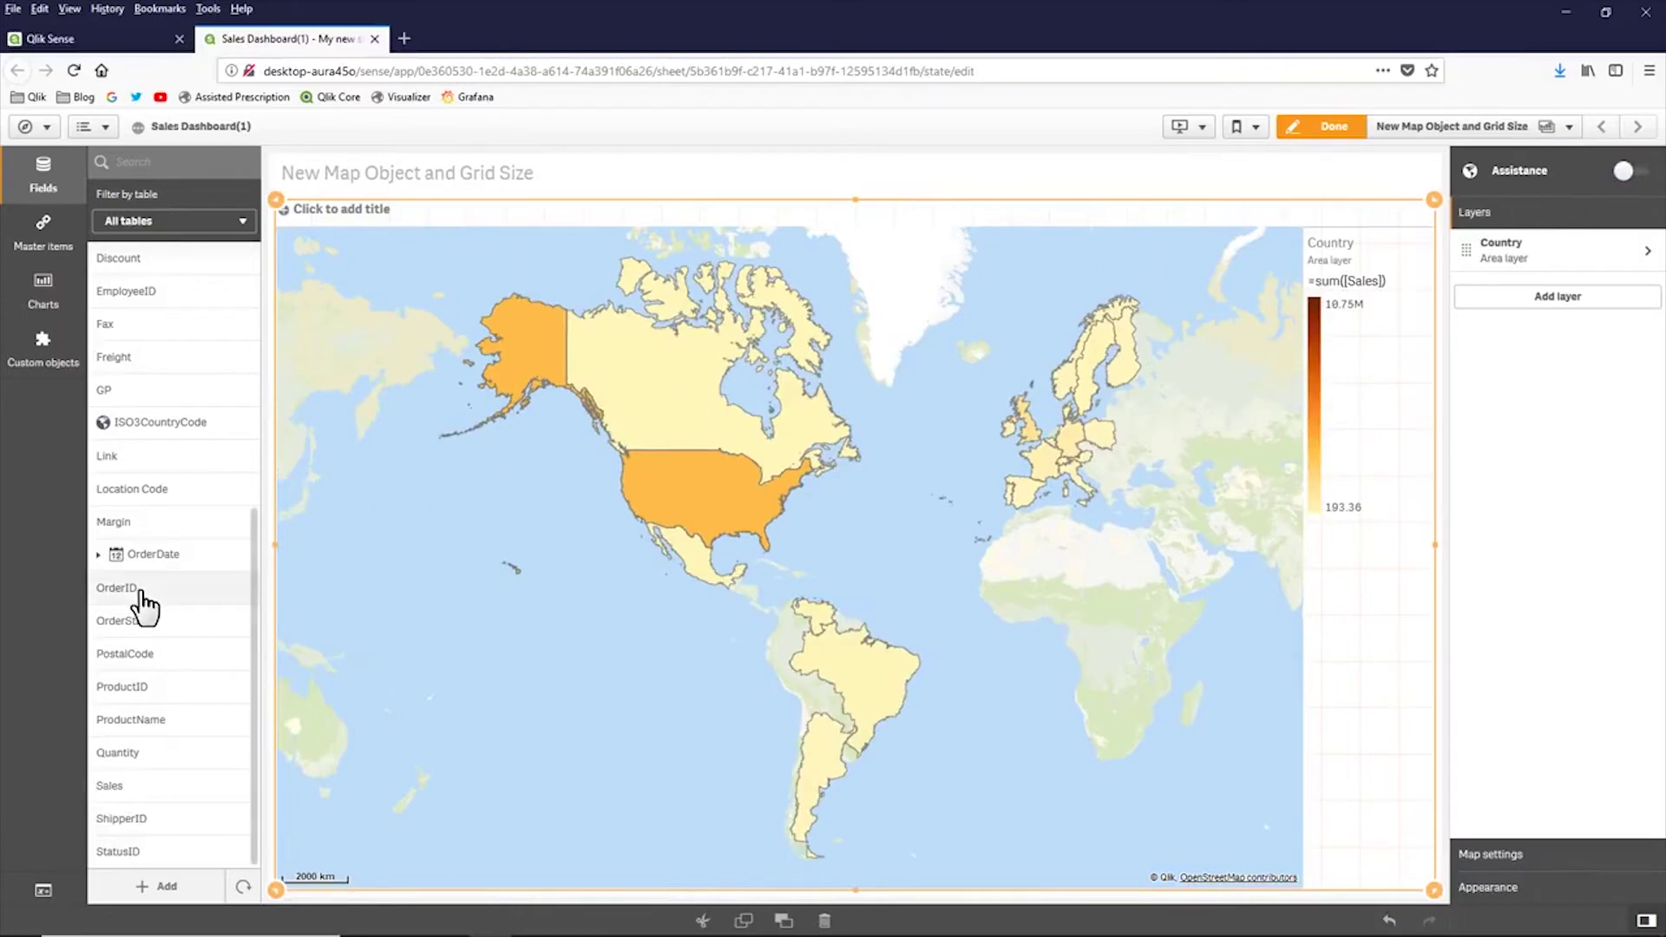
Drop City onto the map as a new point layer
scroll(156, 512, "up", 5)
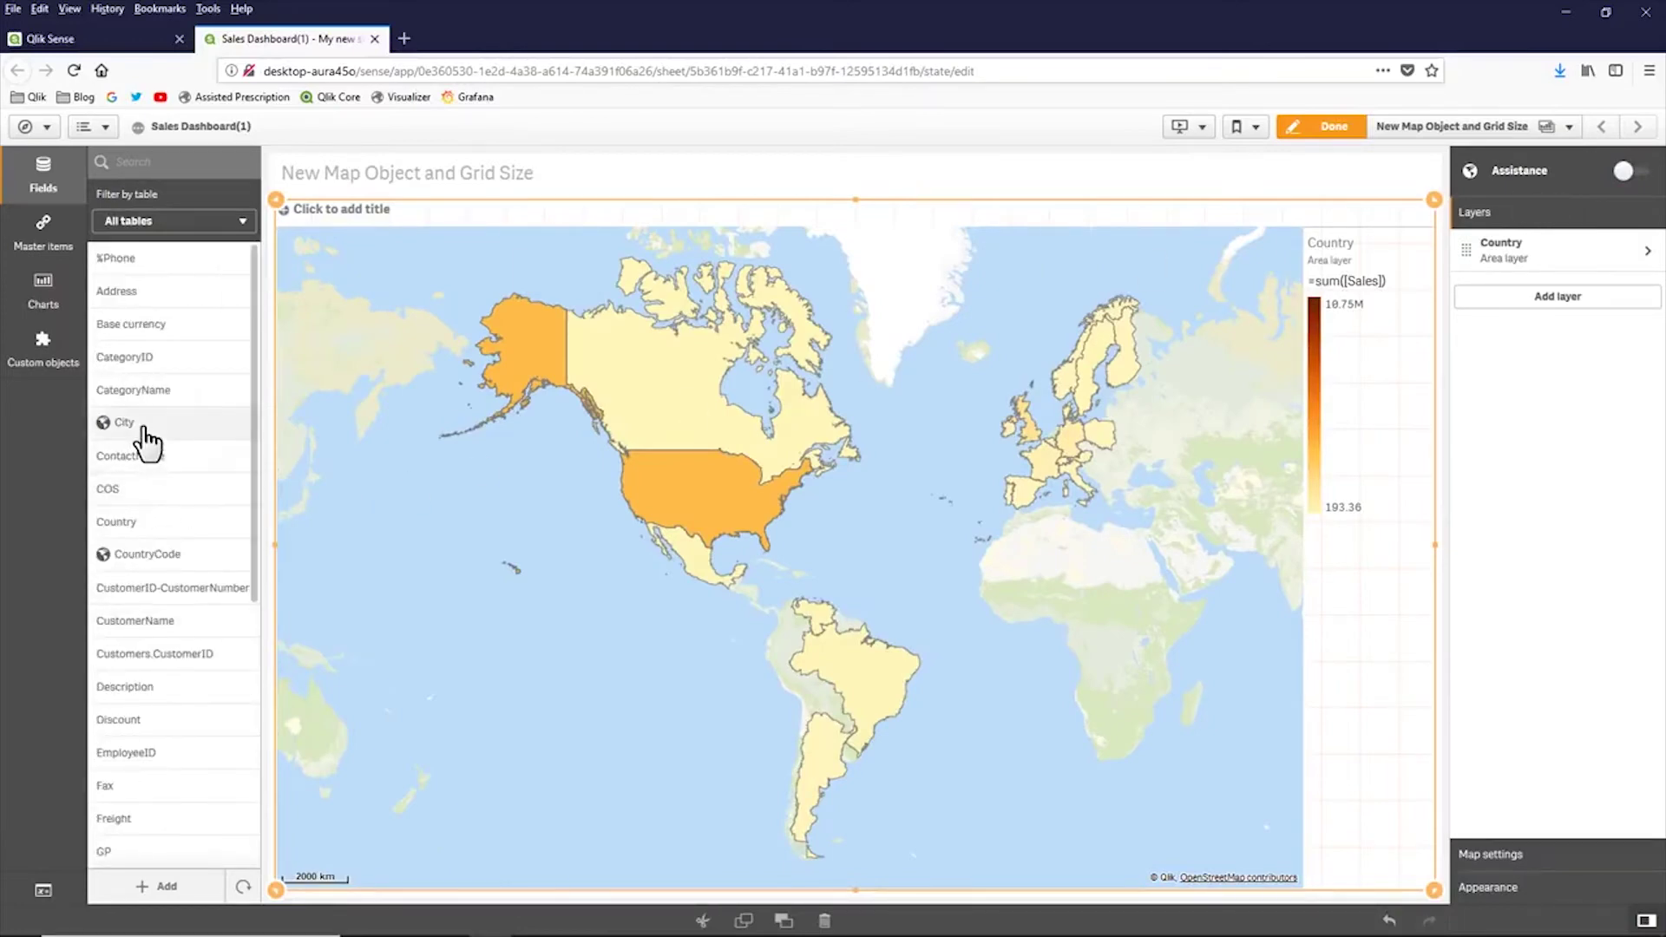
left_click_drag(143, 427, 761, 532)
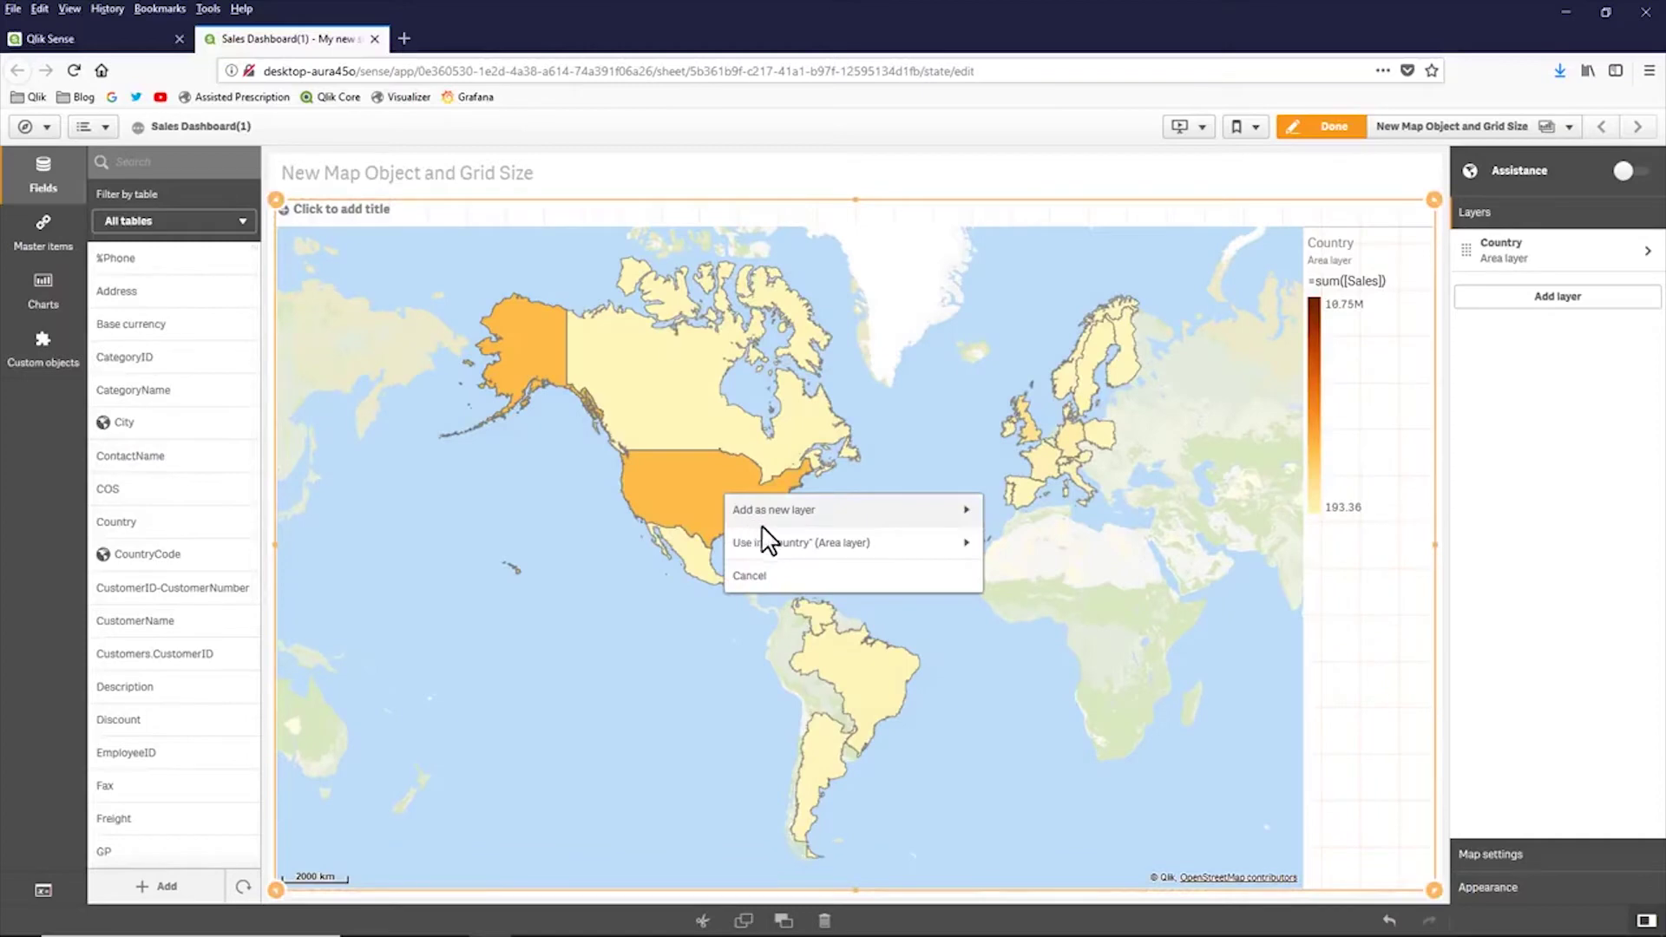
left_click(847, 519)
left_click(856, 543)
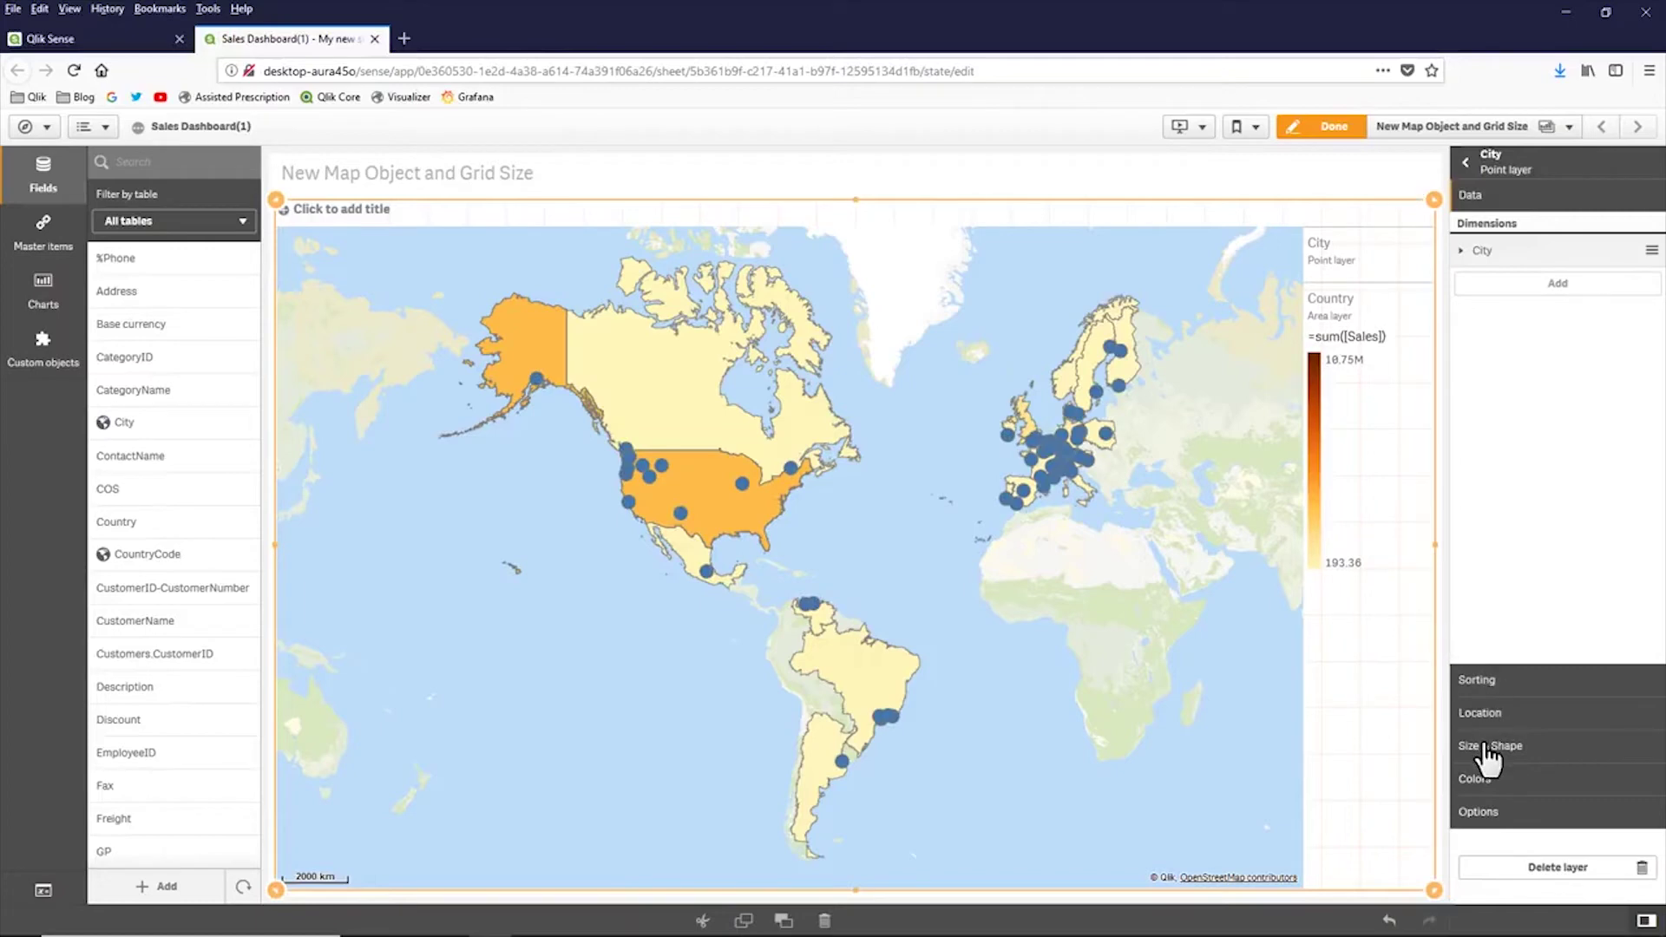
Review the City and Country layer settings, ending in the City point layer
left_click(1497, 165)
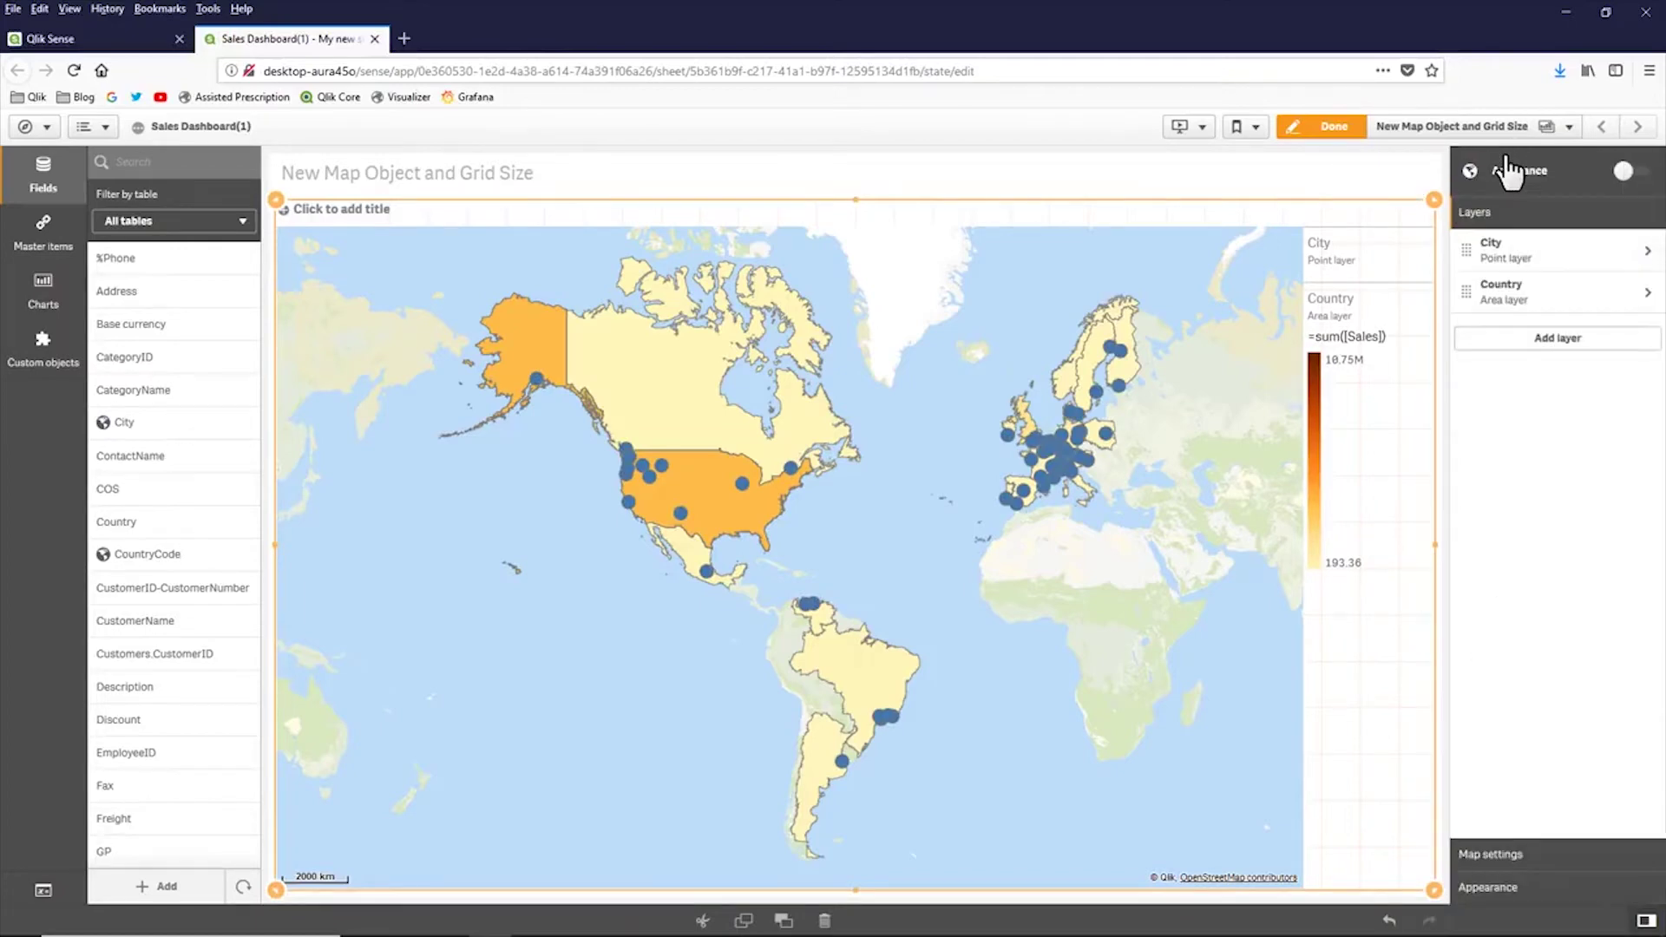
left_click(1508, 254)
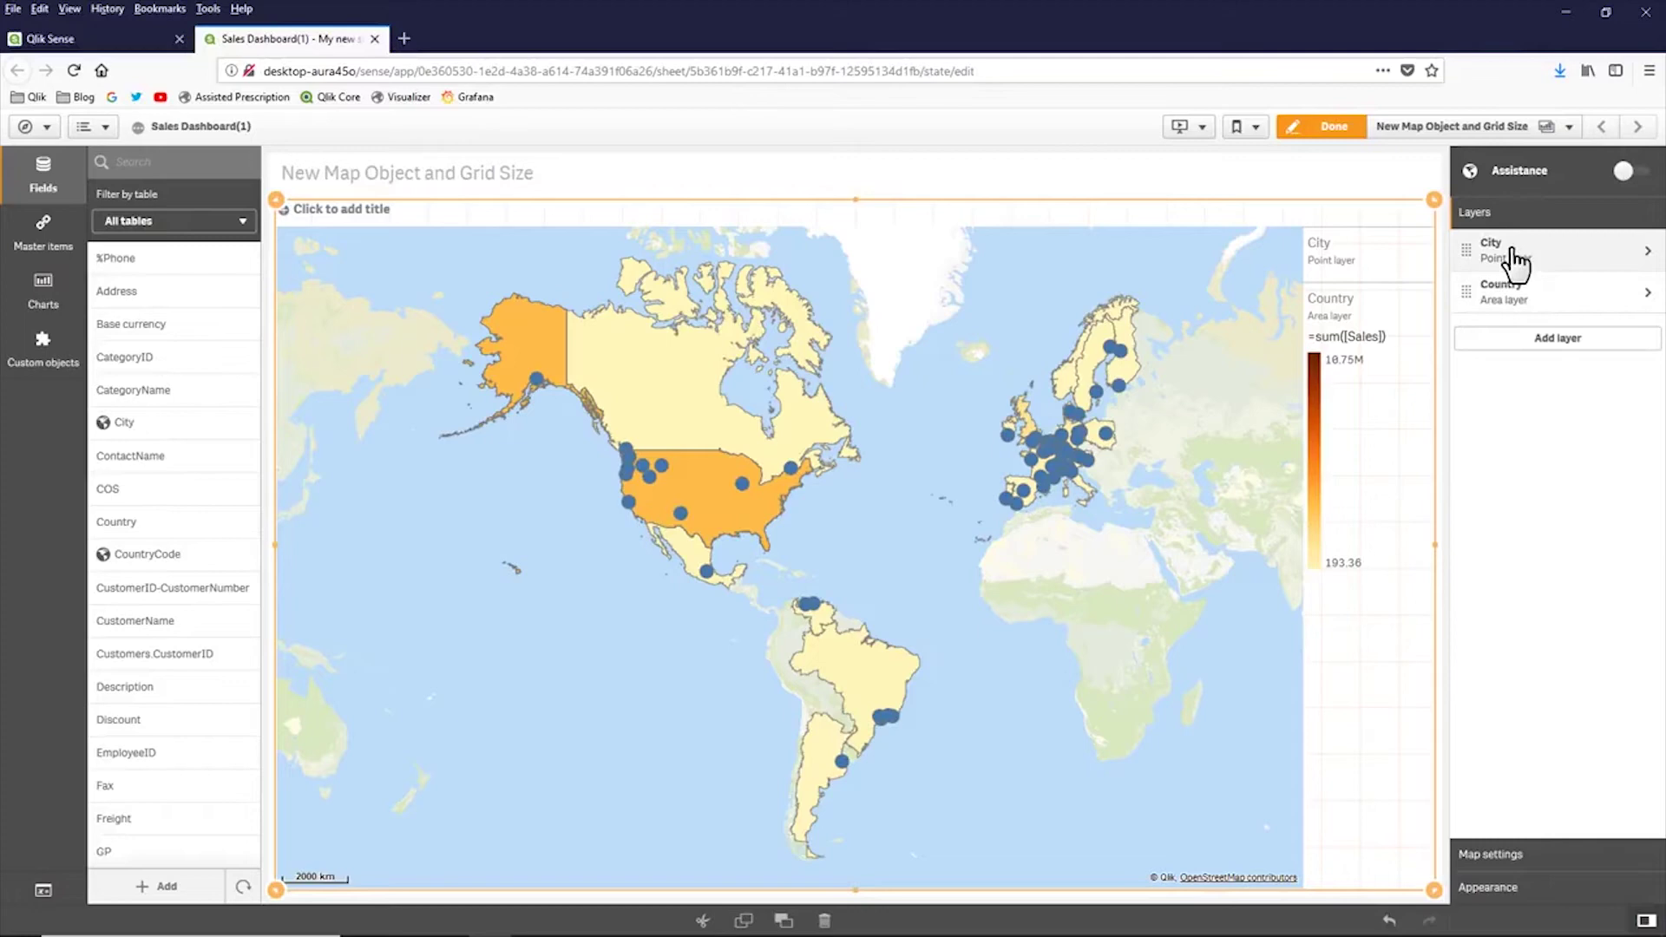
left_click(1506, 153)
left_click(1525, 308)
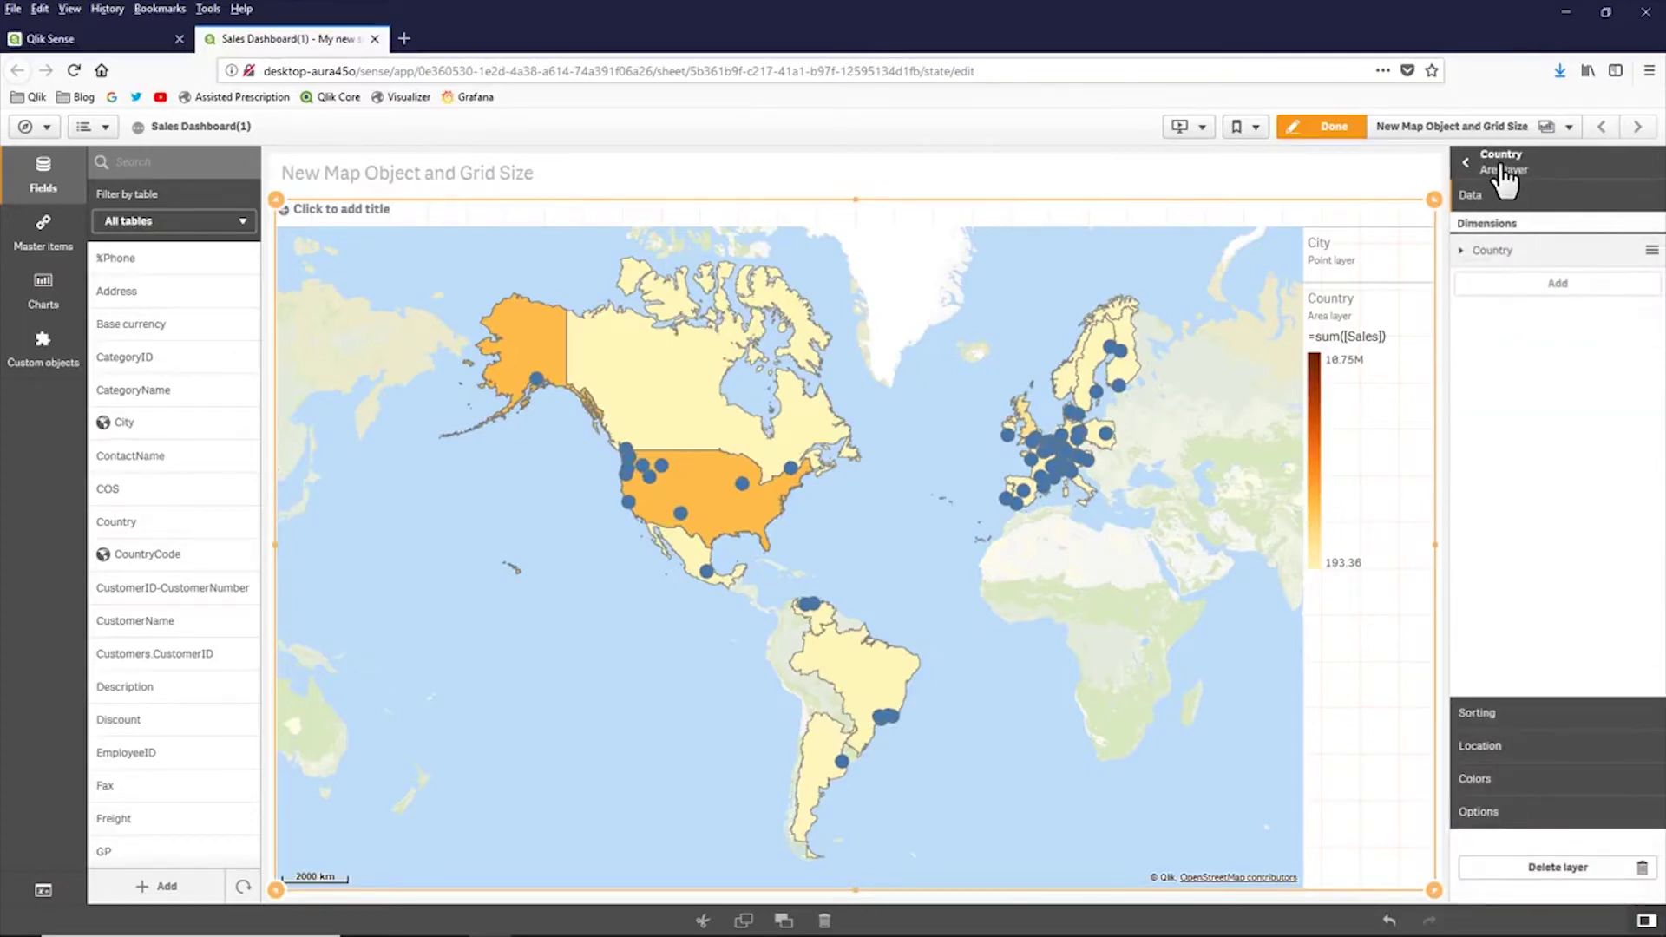
left_click(1506, 172)
left_click(1510, 247)
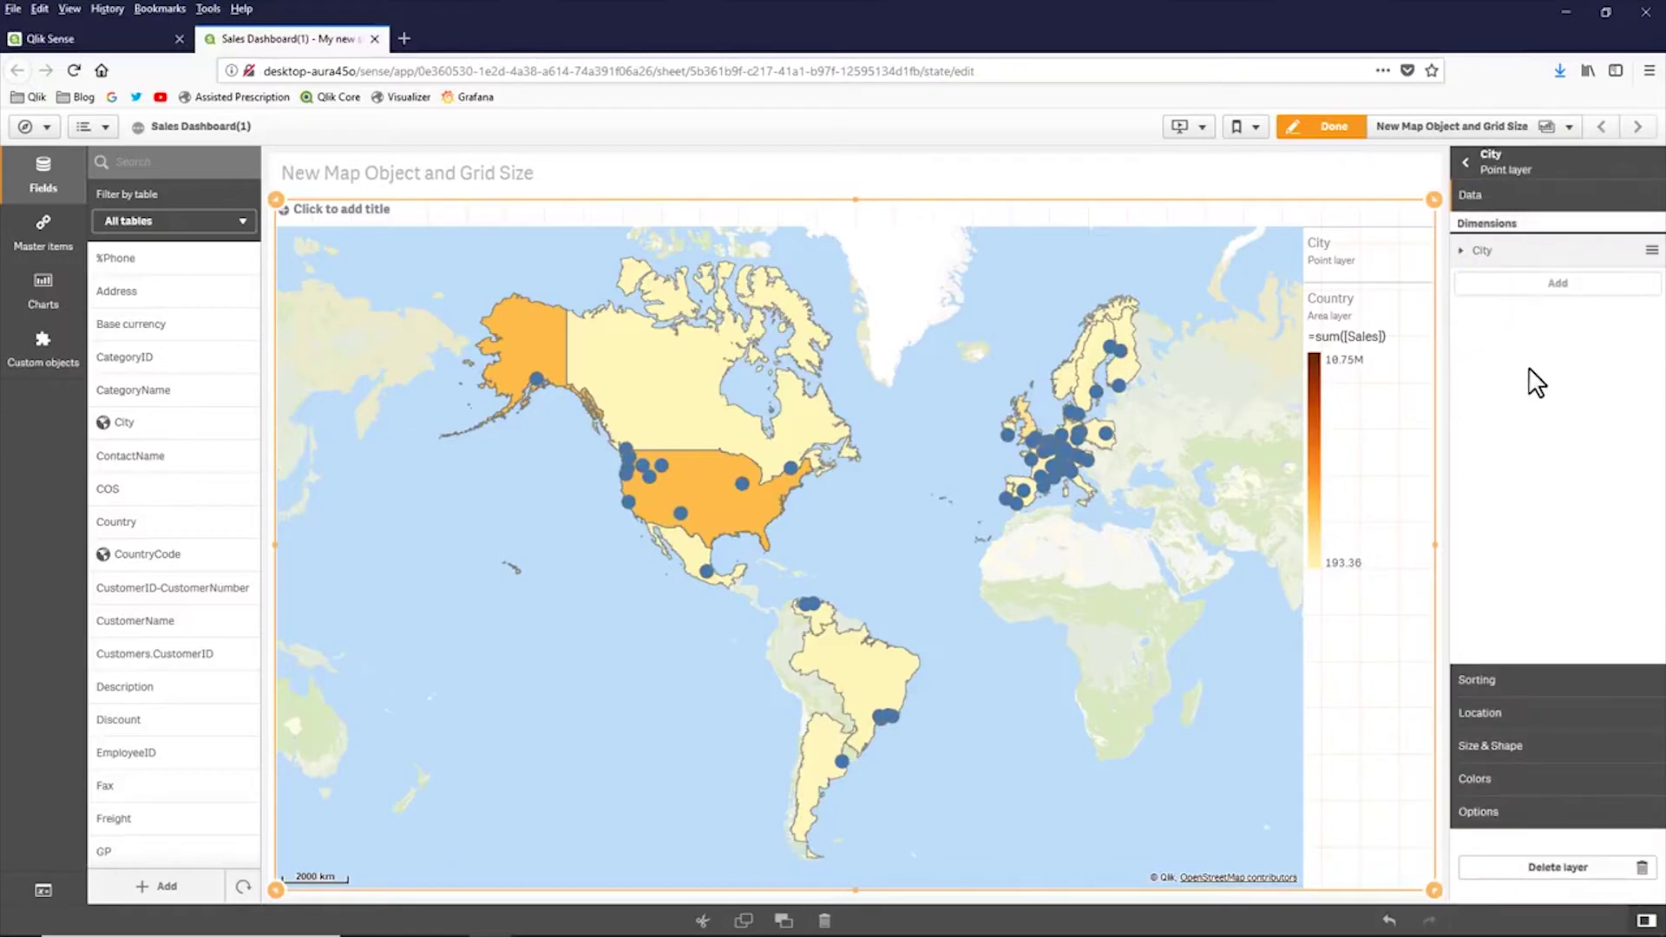
Set the City points' shape to Square
left_click(1514, 746)
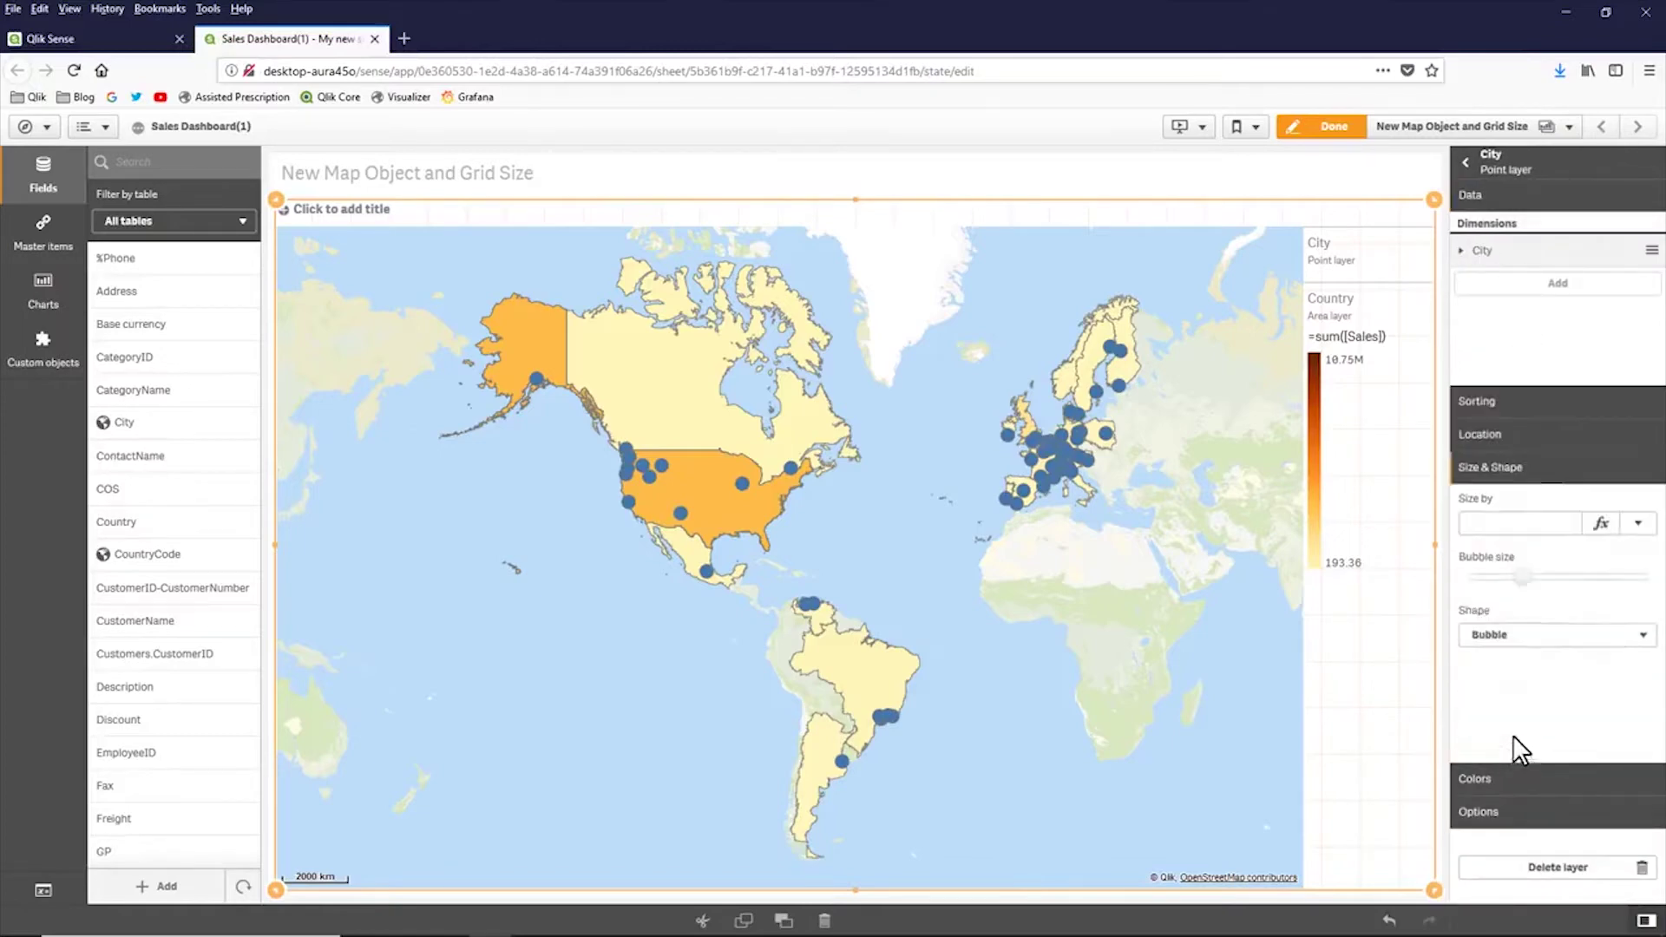
left_click(1562, 462)
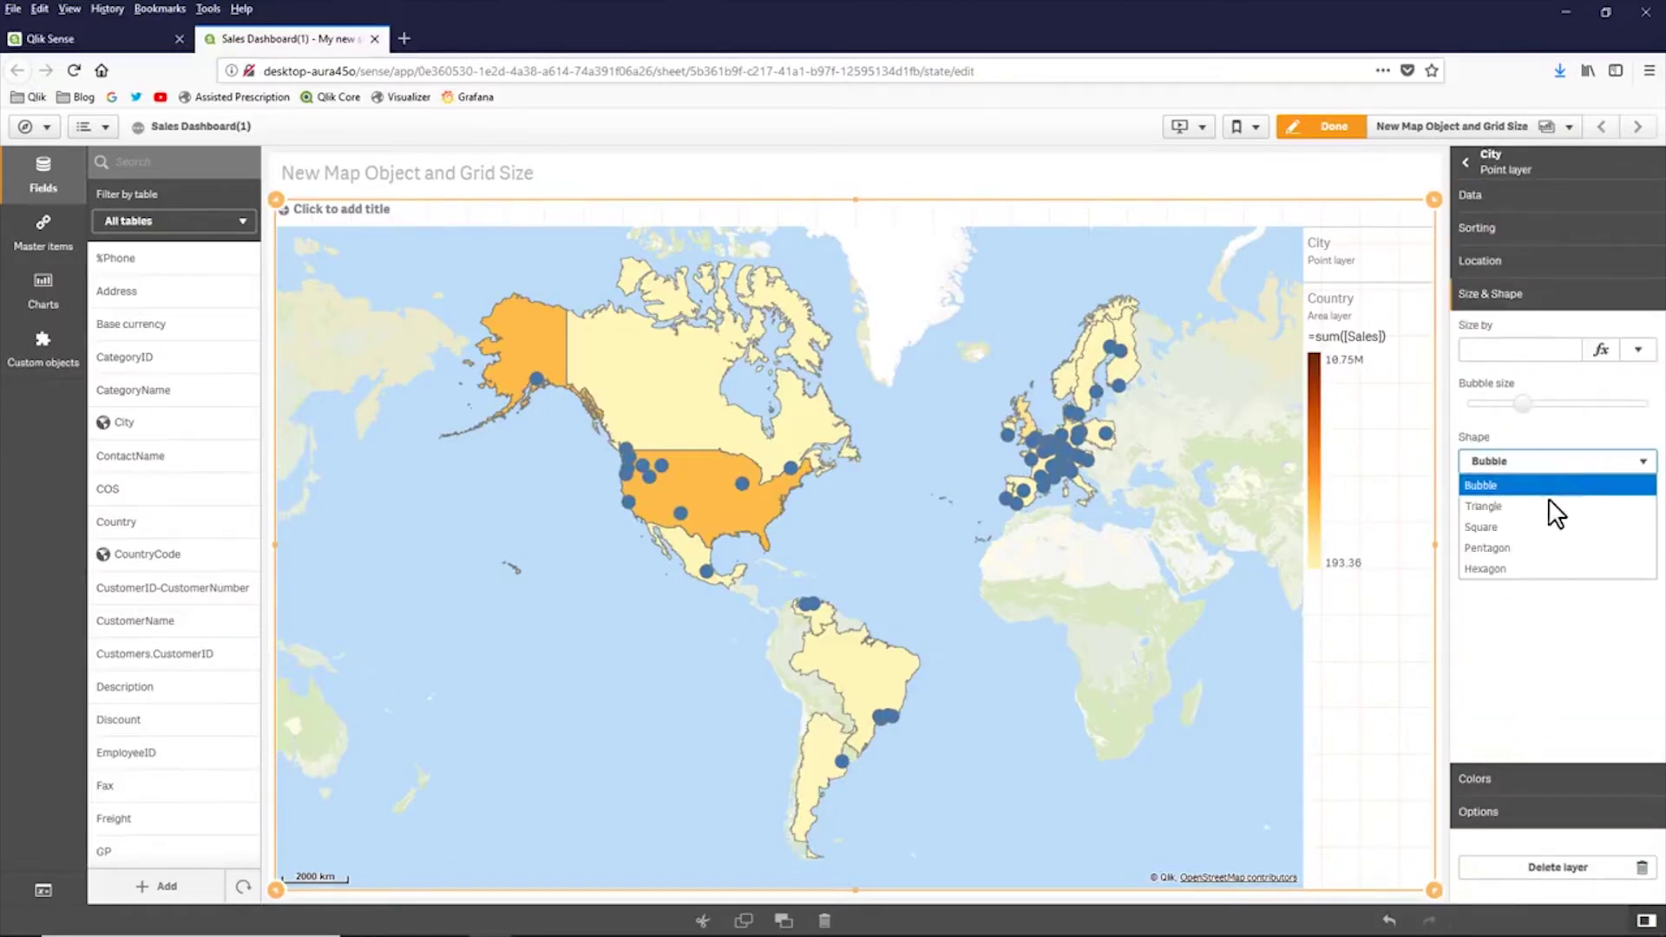
left_click(1544, 530)
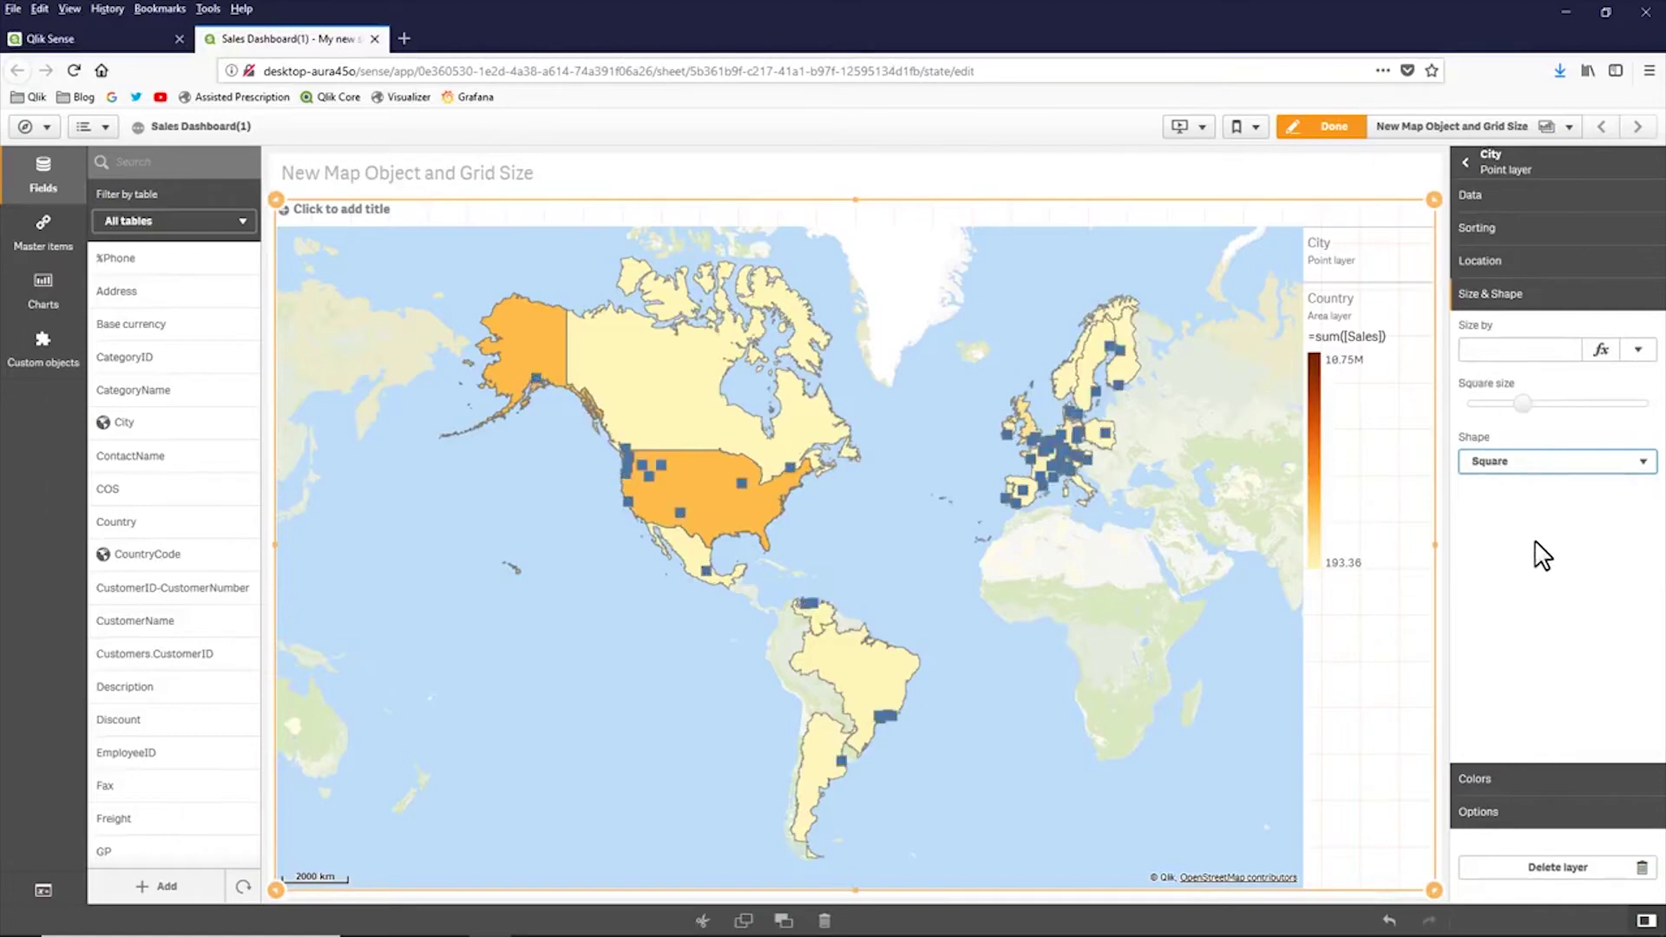
Switch the City points' colour to a custom red
left_click(1514, 776)
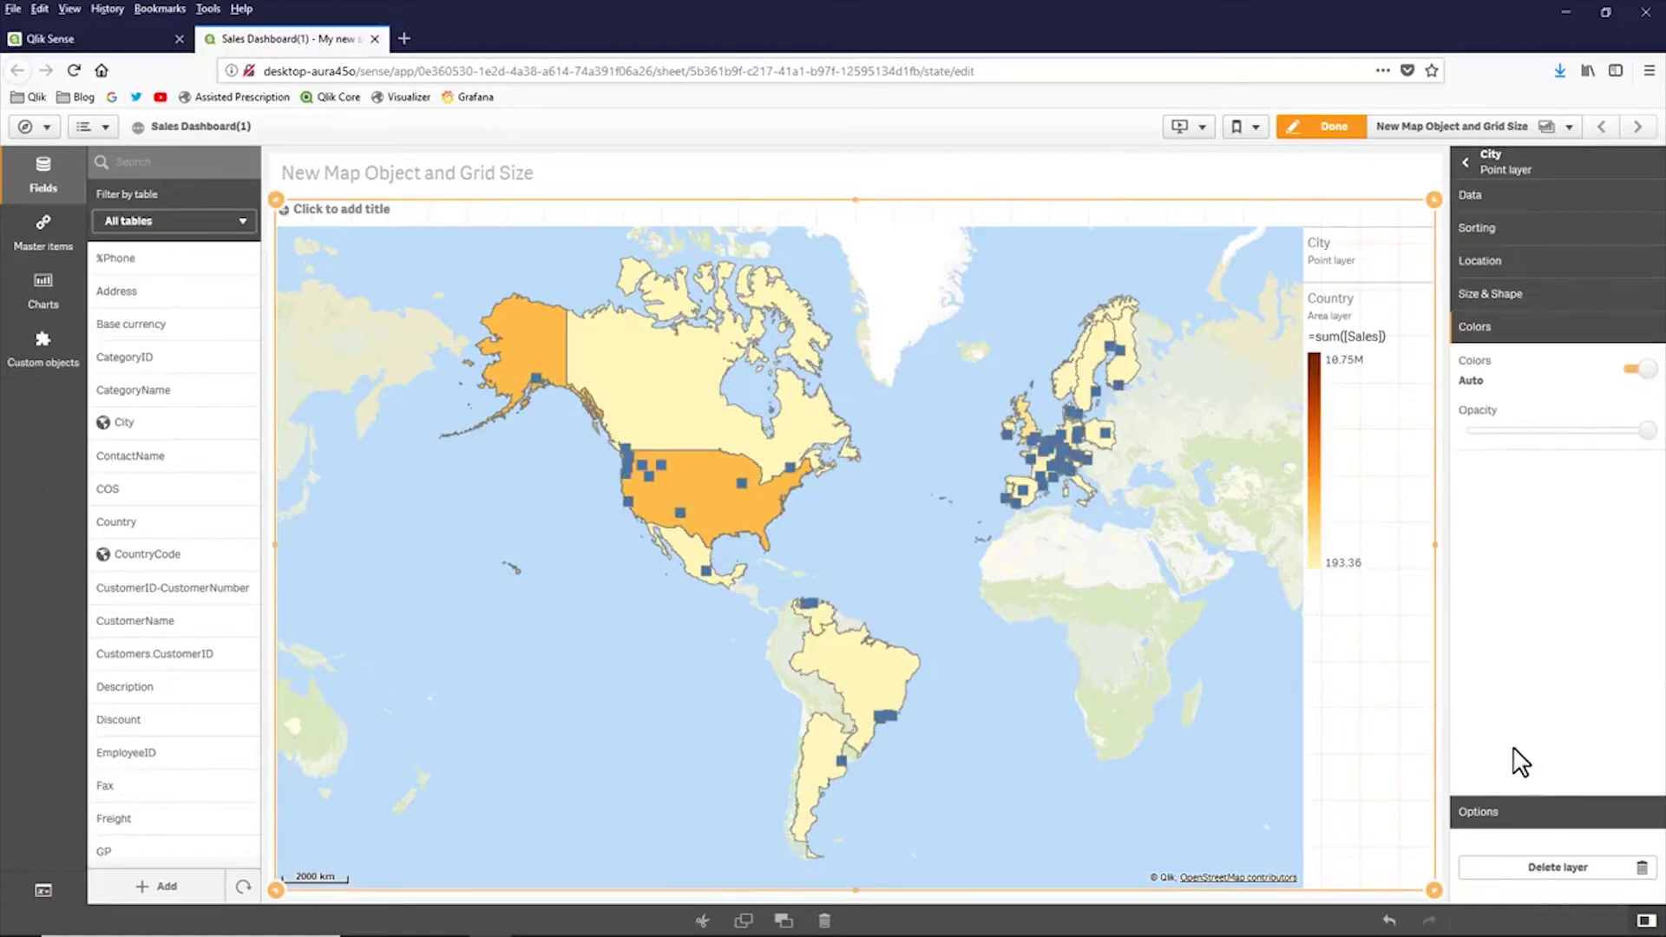
left_click(1636, 369)
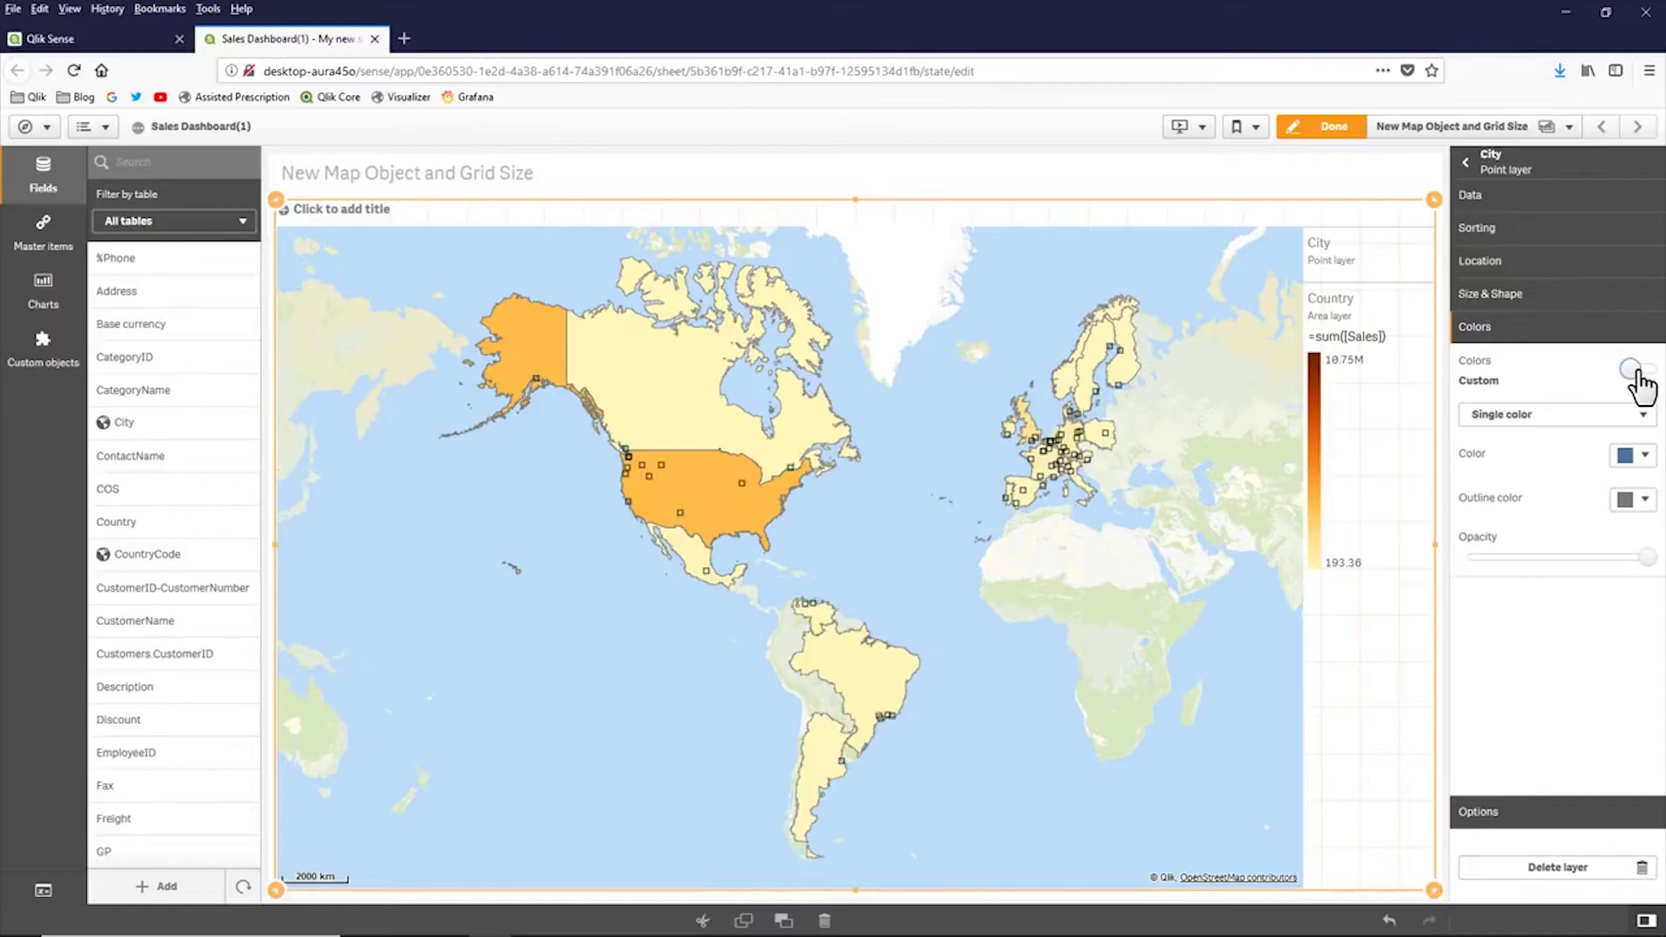
left_click(1643, 457)
left_click(1504, 415)
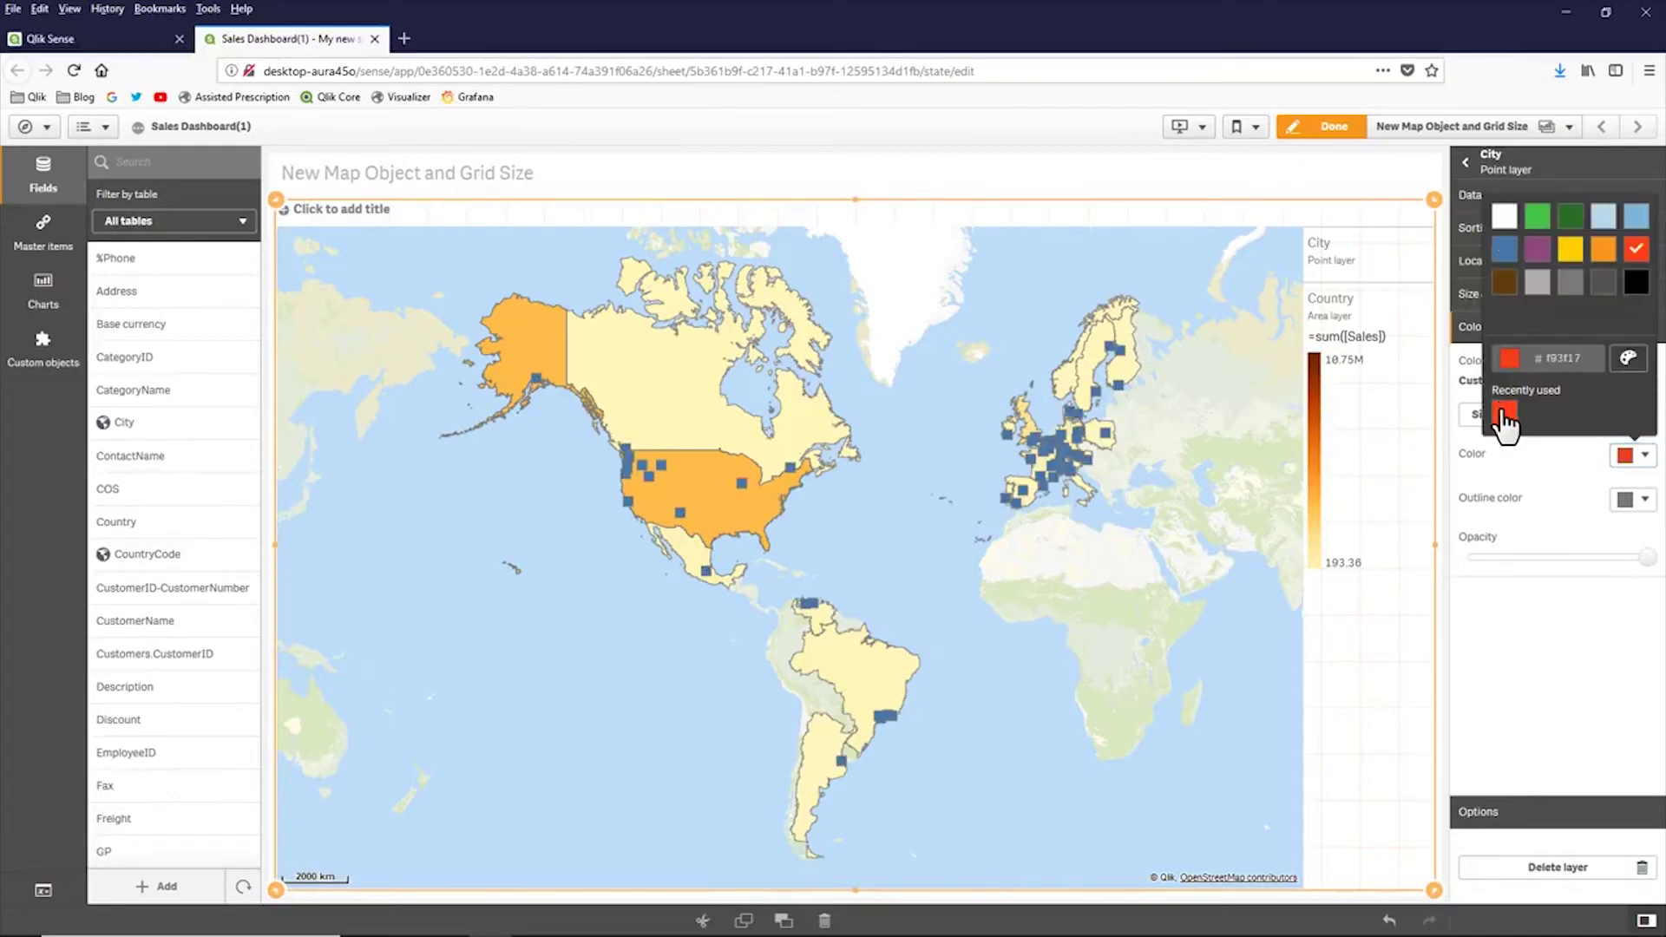
left_click(1509, 620)
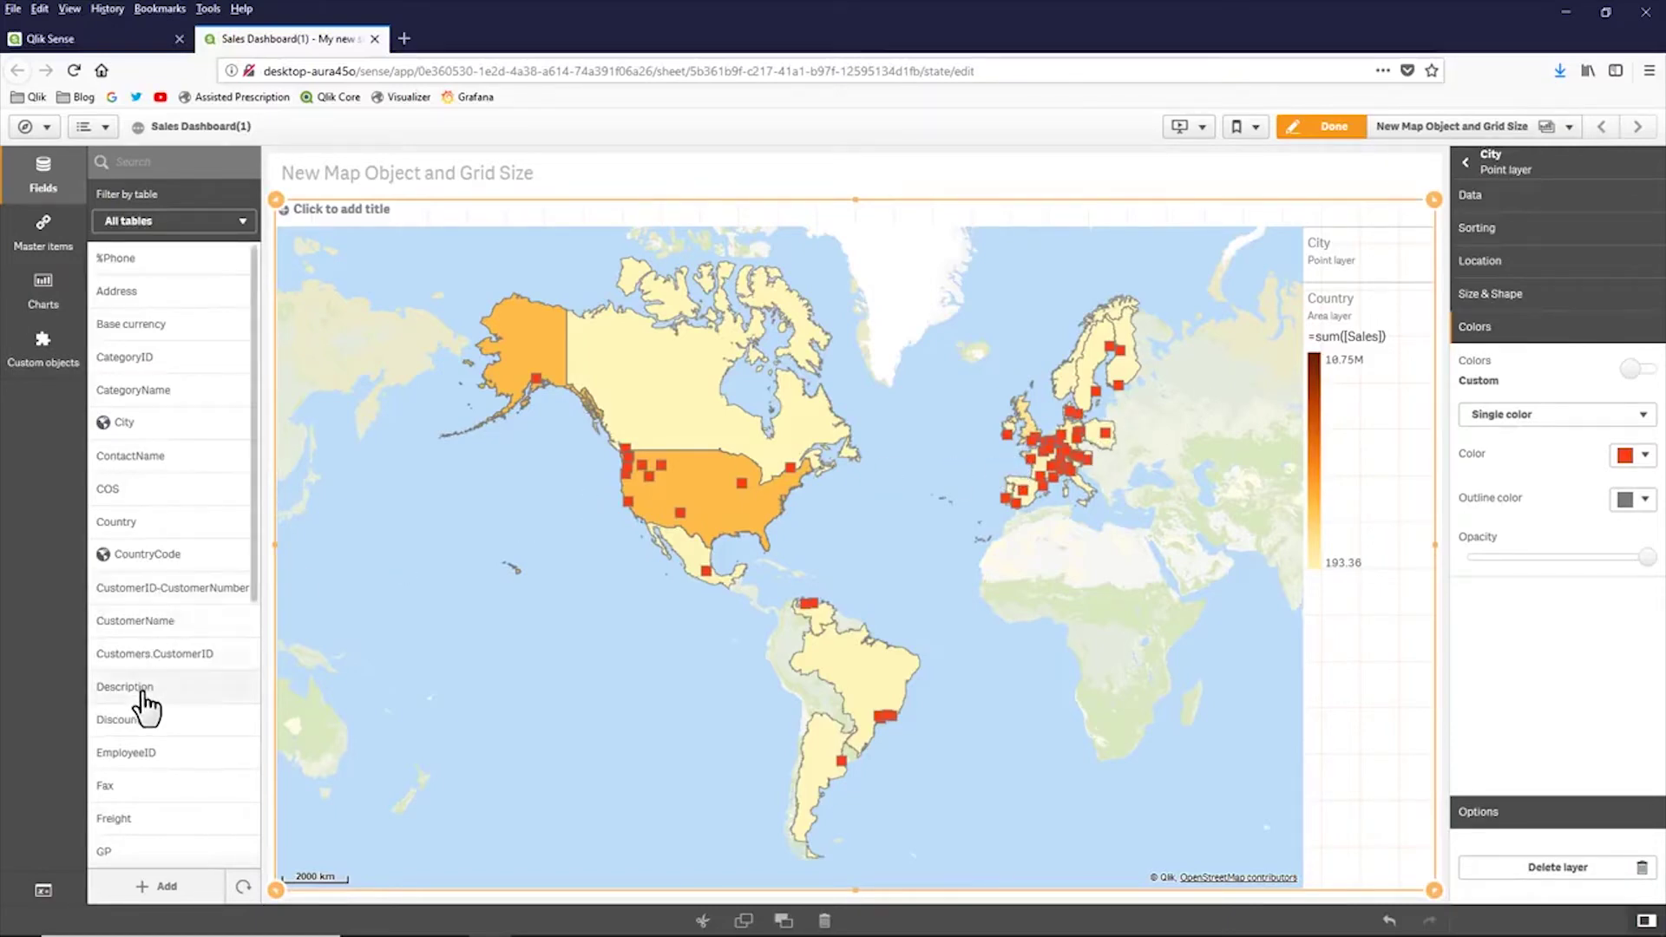
Drop ProductID onto the map and size the City points by Count(ProductID)
scroll(148, 707, "down", 5)
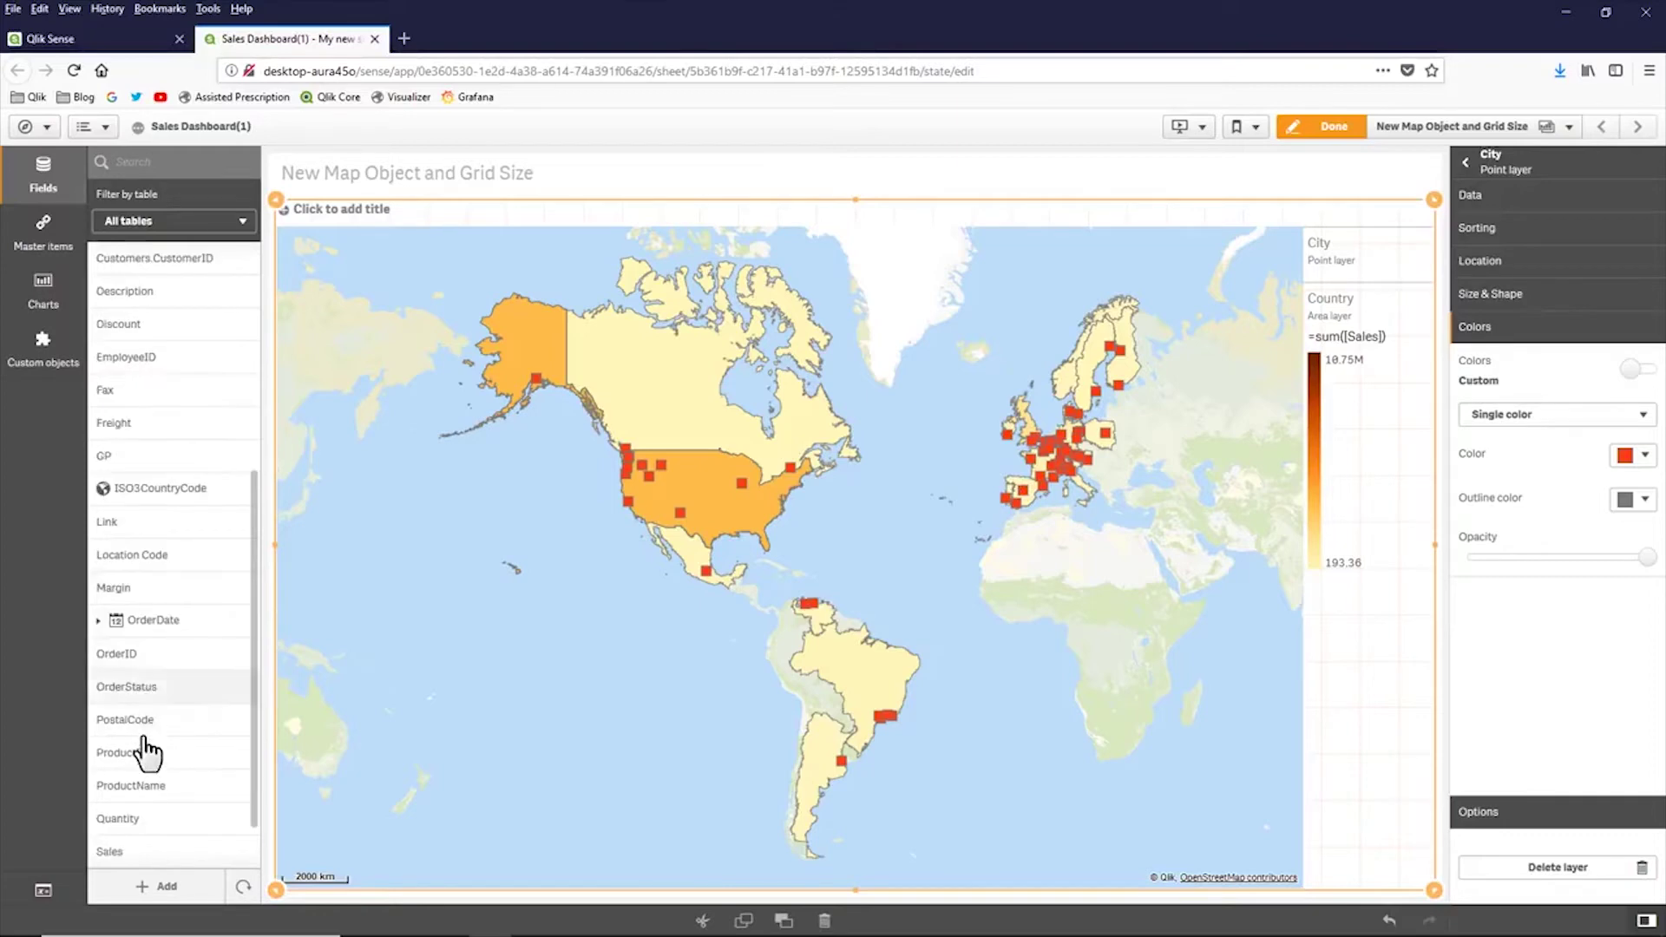
left_click_drag(148, 752, 717, 545)
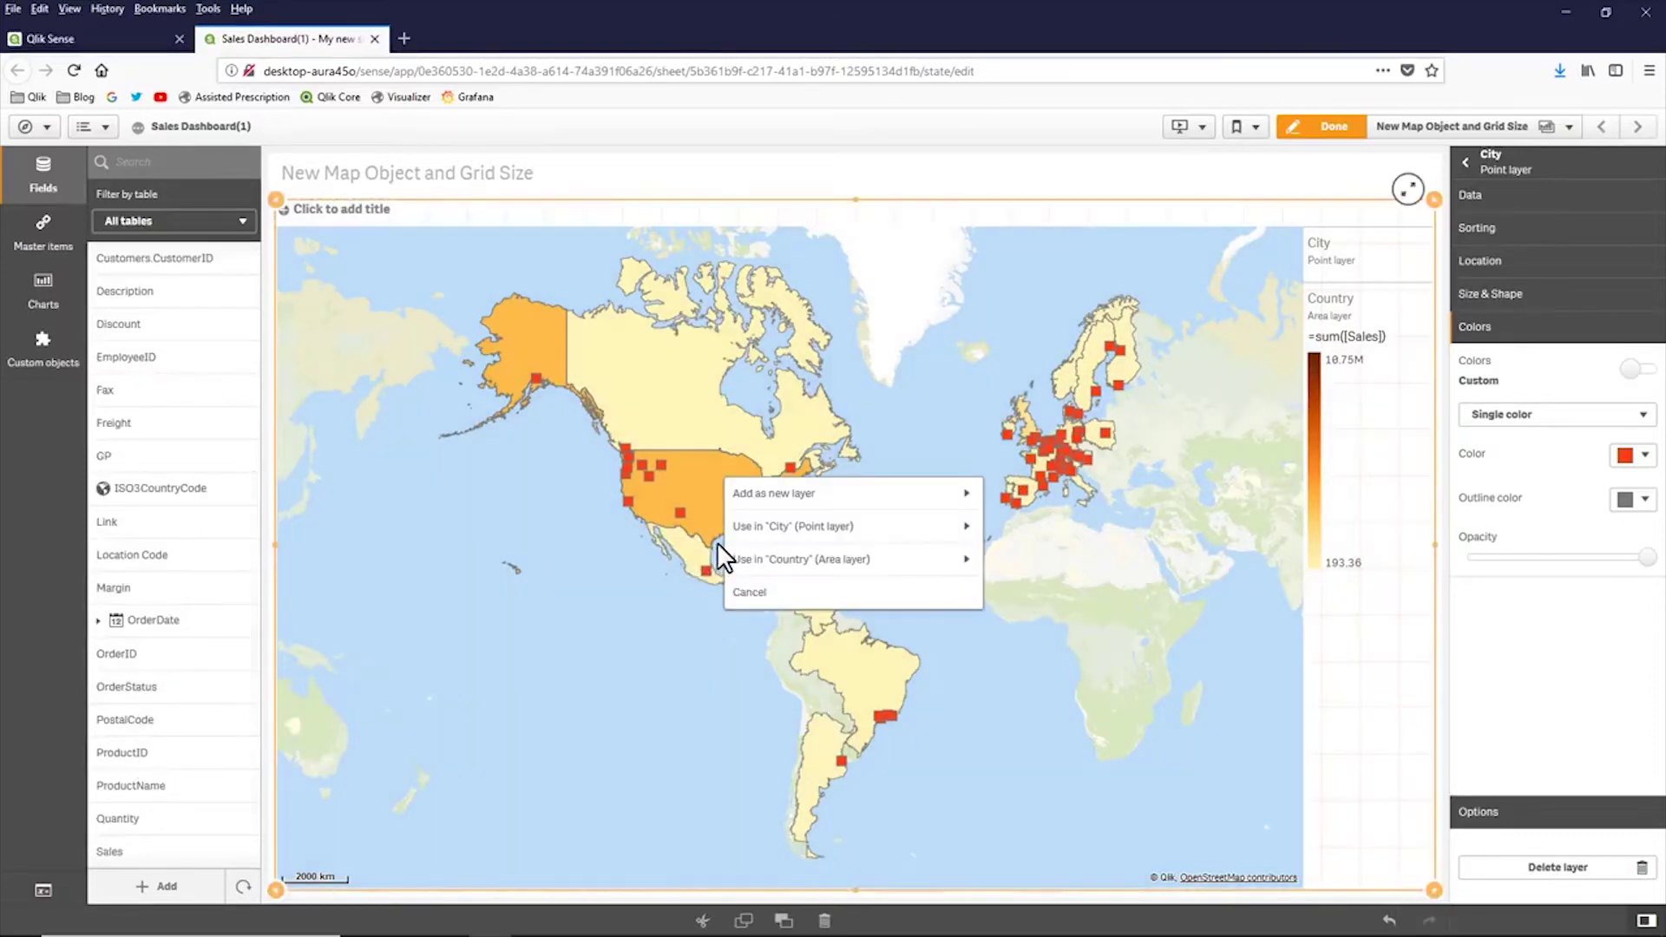
left_click(839, 531)
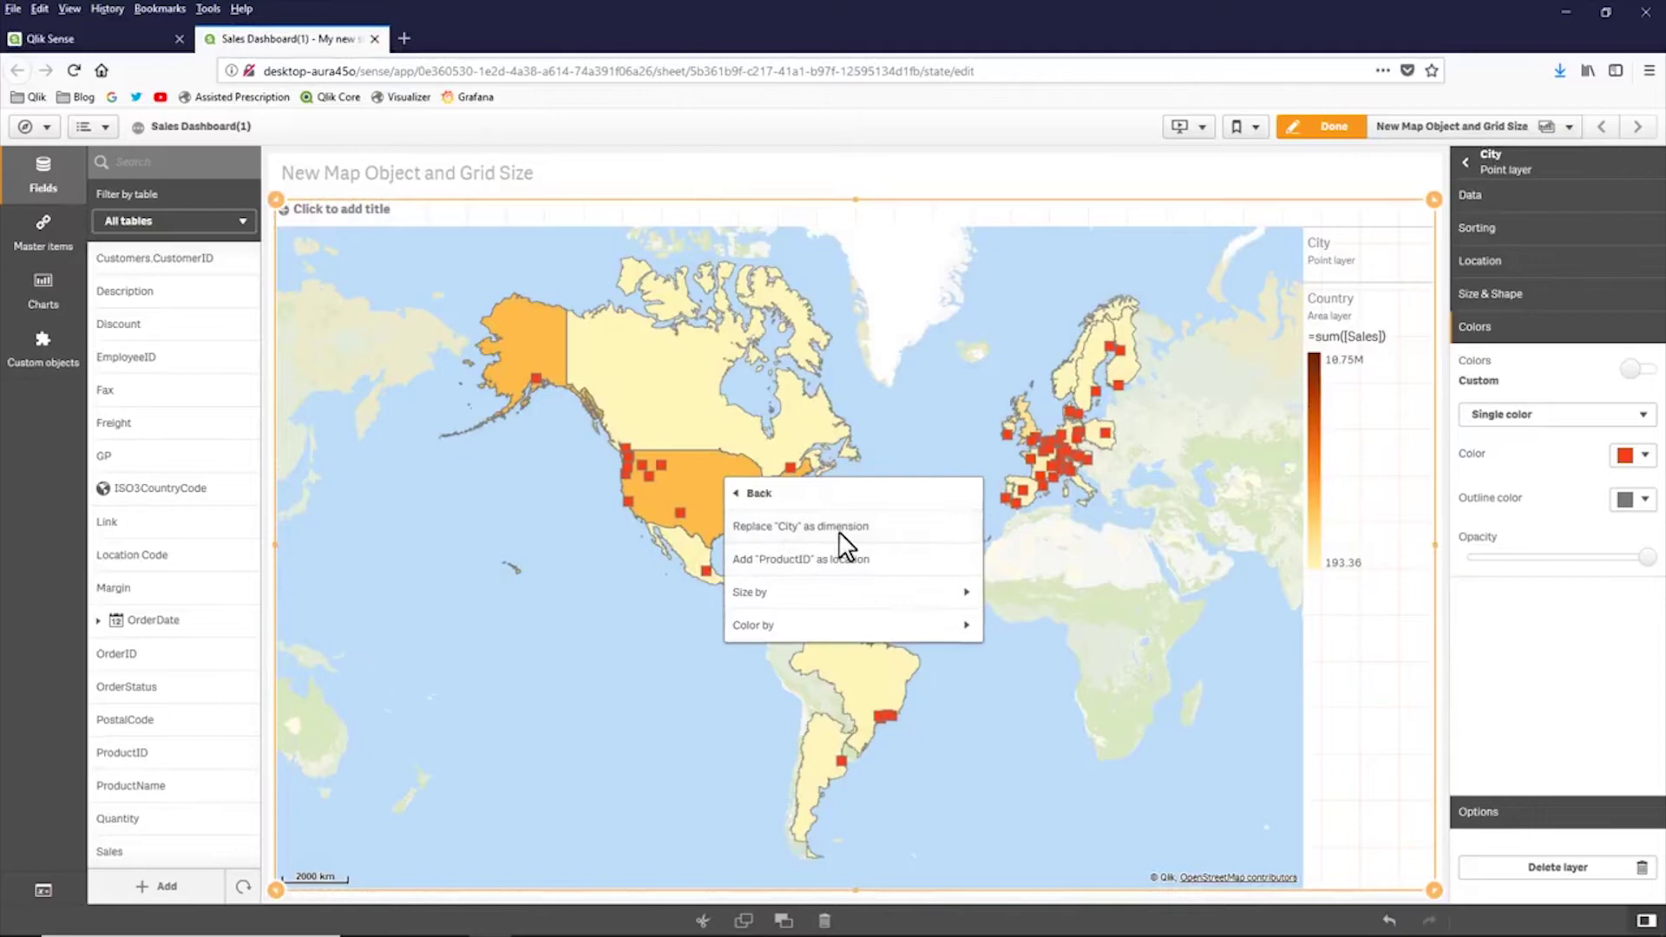
left_click(878, 602)
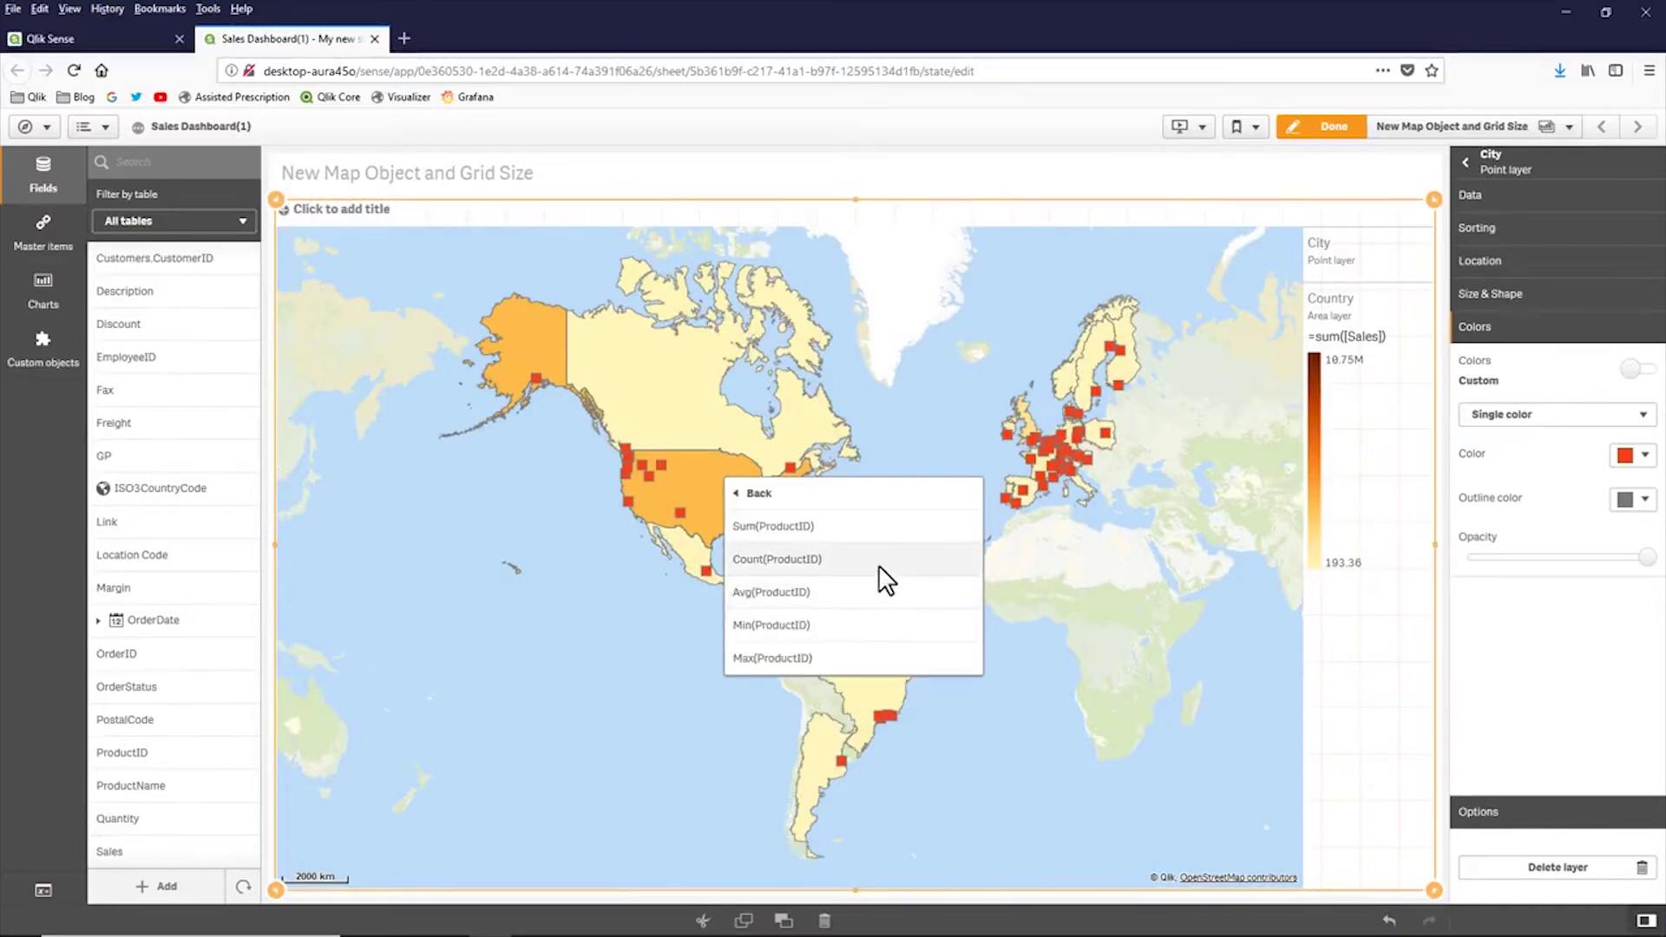
left_click(879, 565)
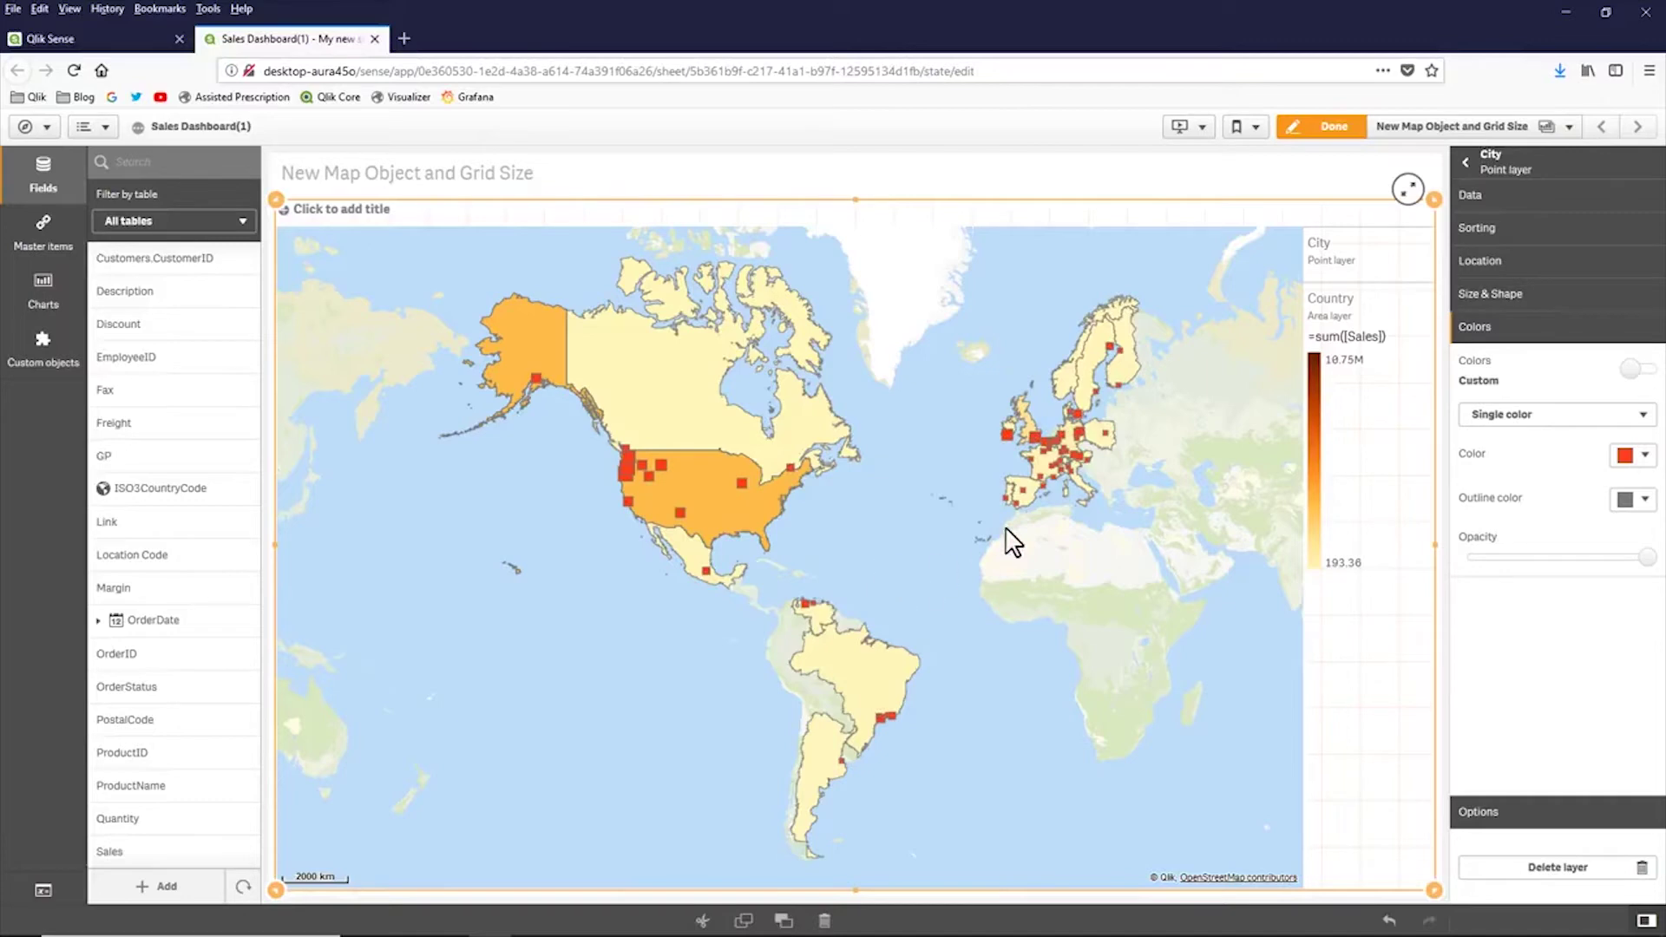
Finish editing with Done and zoom the map in toward North America and Europe
left_click(1334, 126)
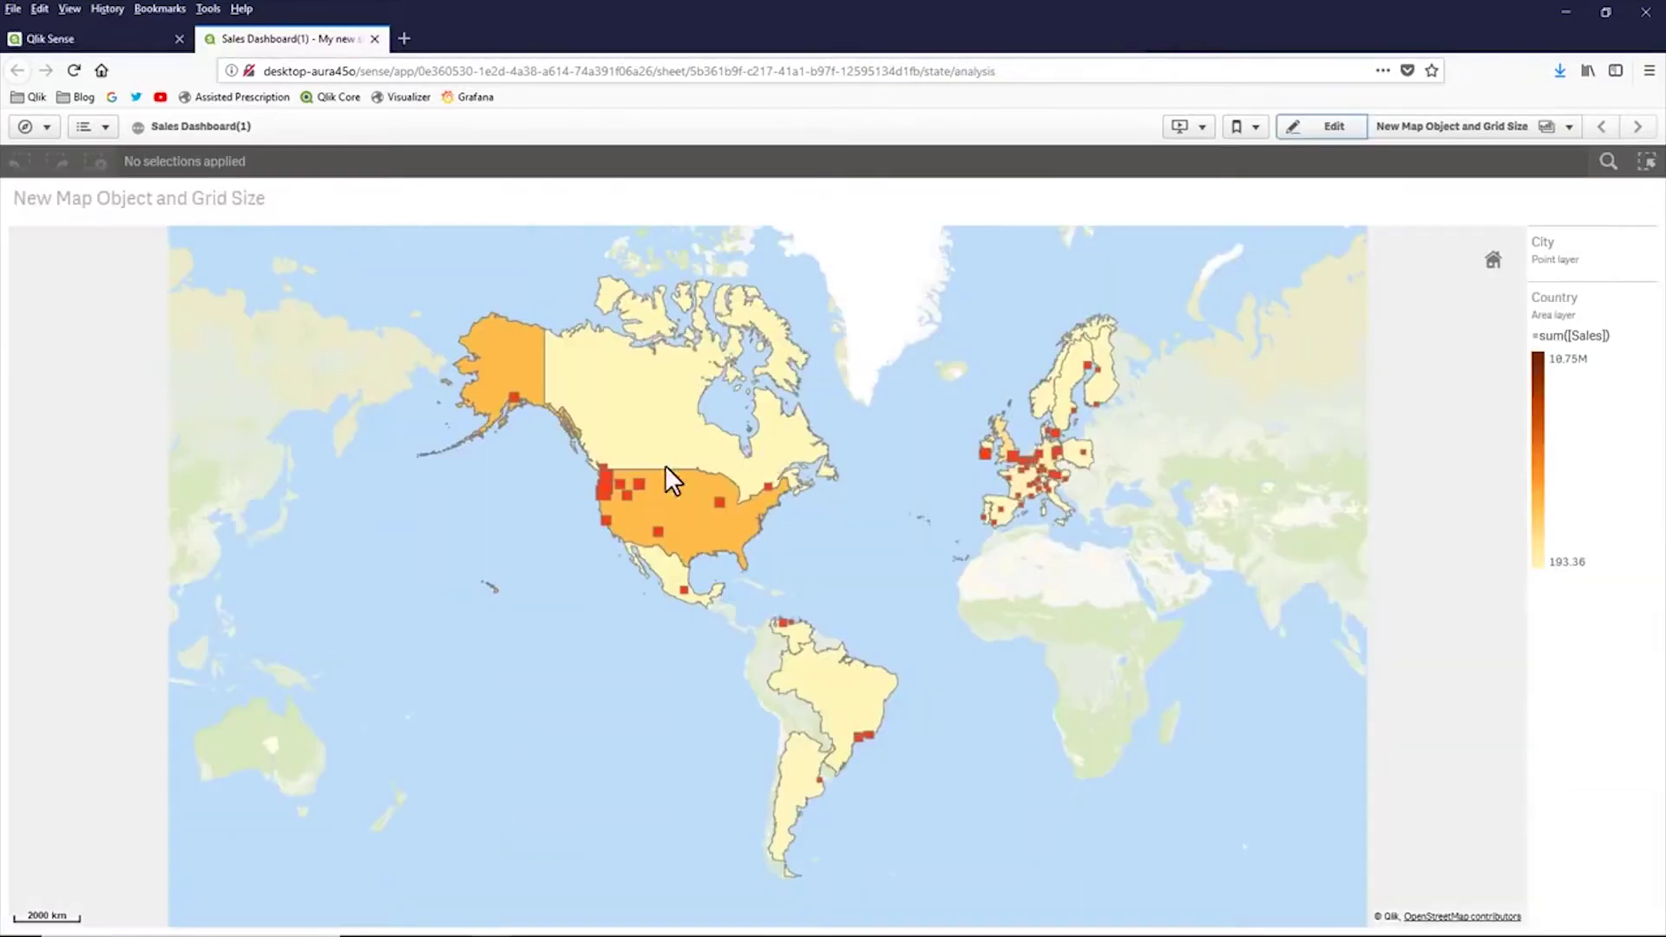
scroll(702, 518, "up", 2)
mouse_move(730, 497)
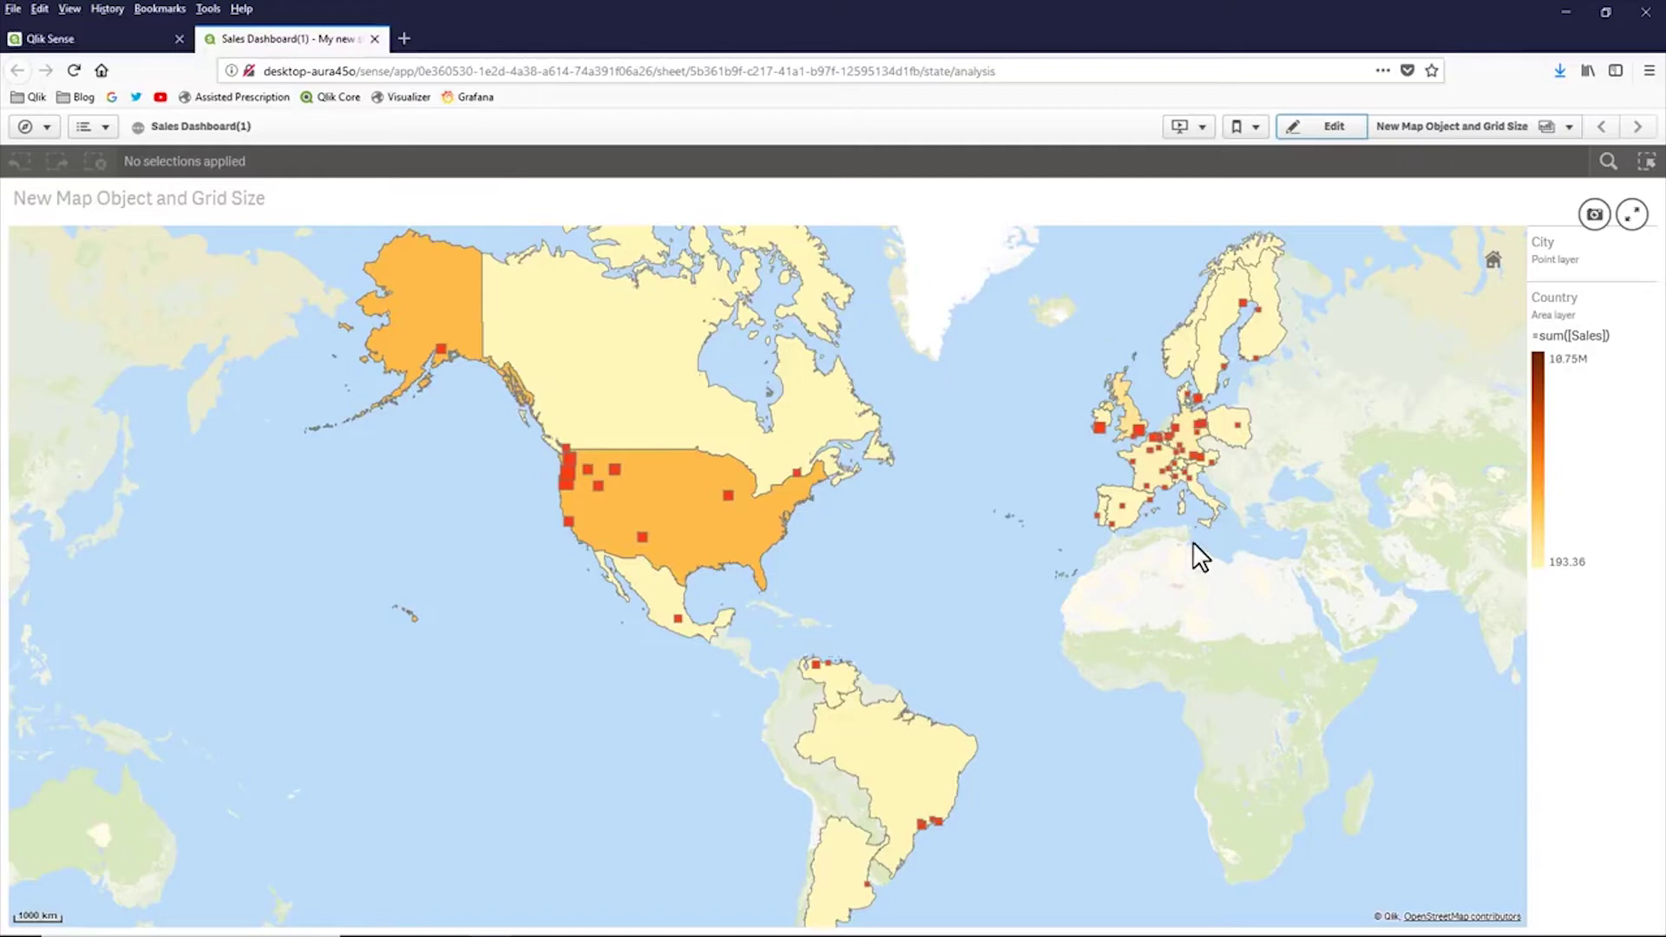
left_click(1328, 130)
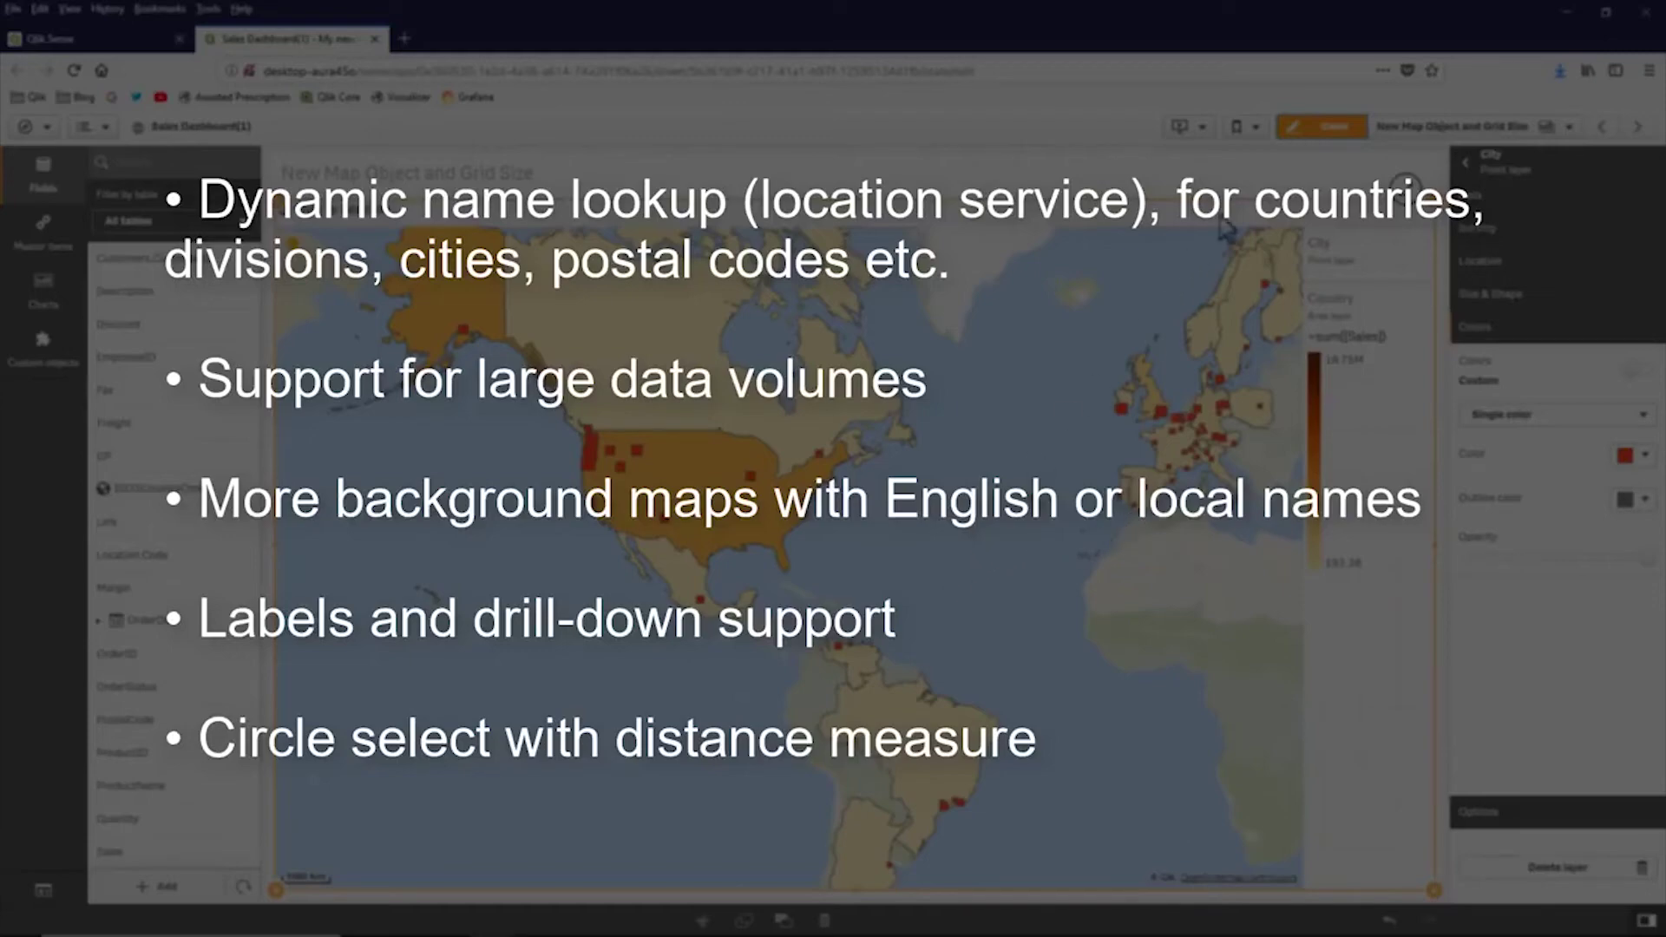
left_click(1309, 127)
Select USA on the sales map and draw a 722 km distance selection circle over it
left_click(707, 484)
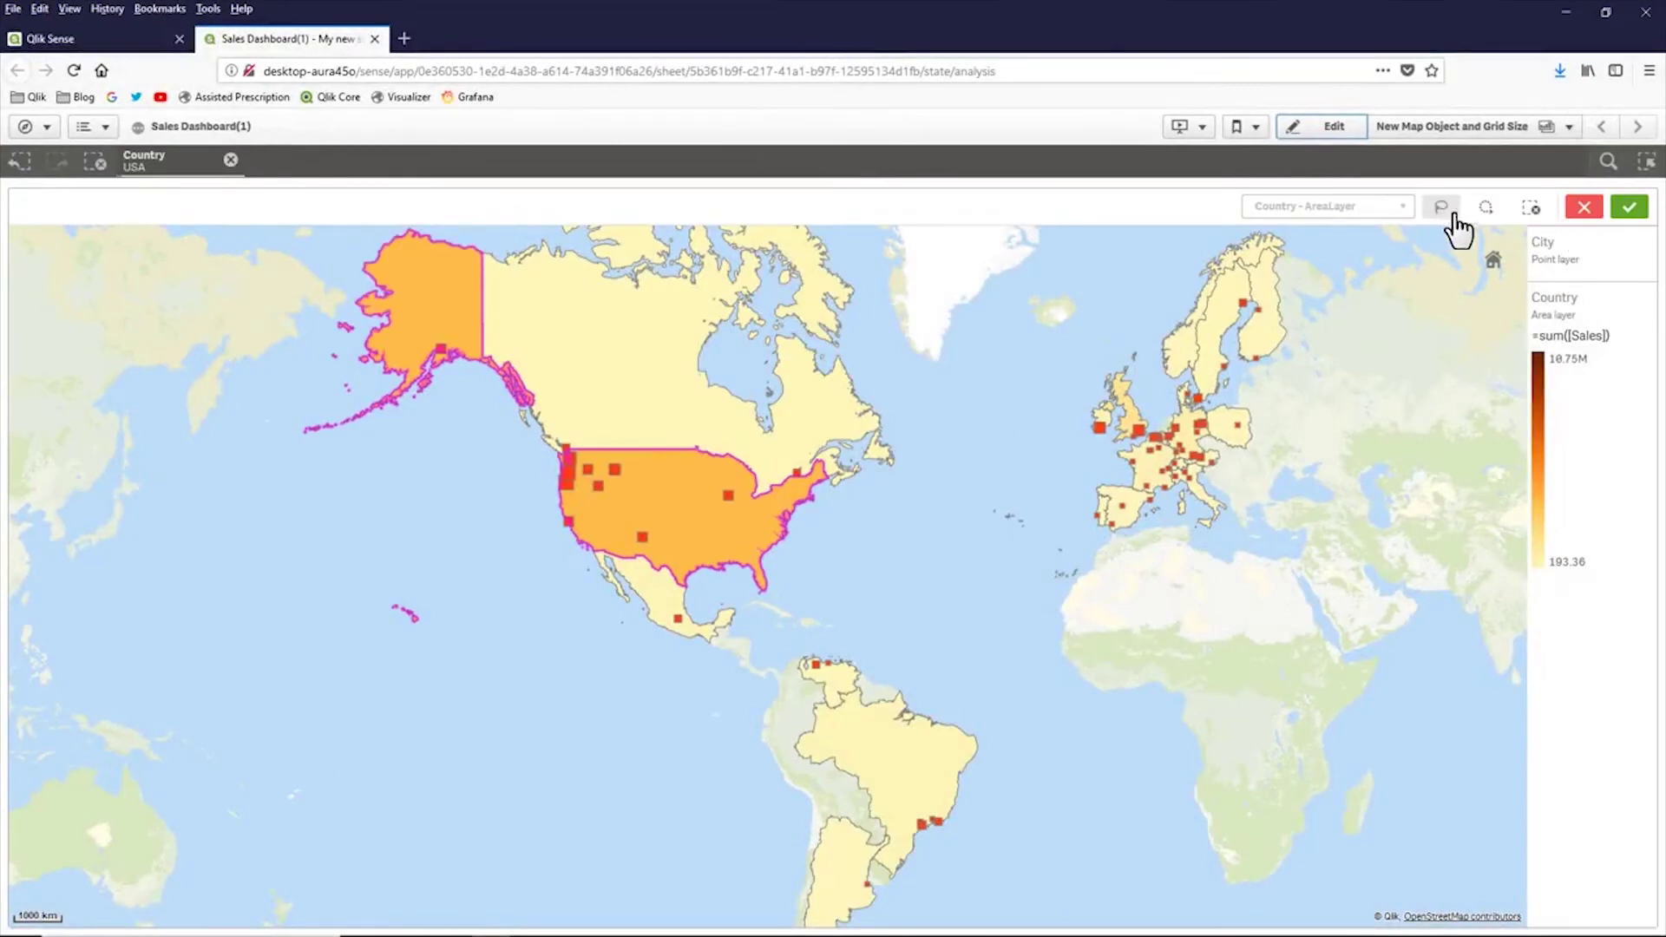
left_click(1485, 209)
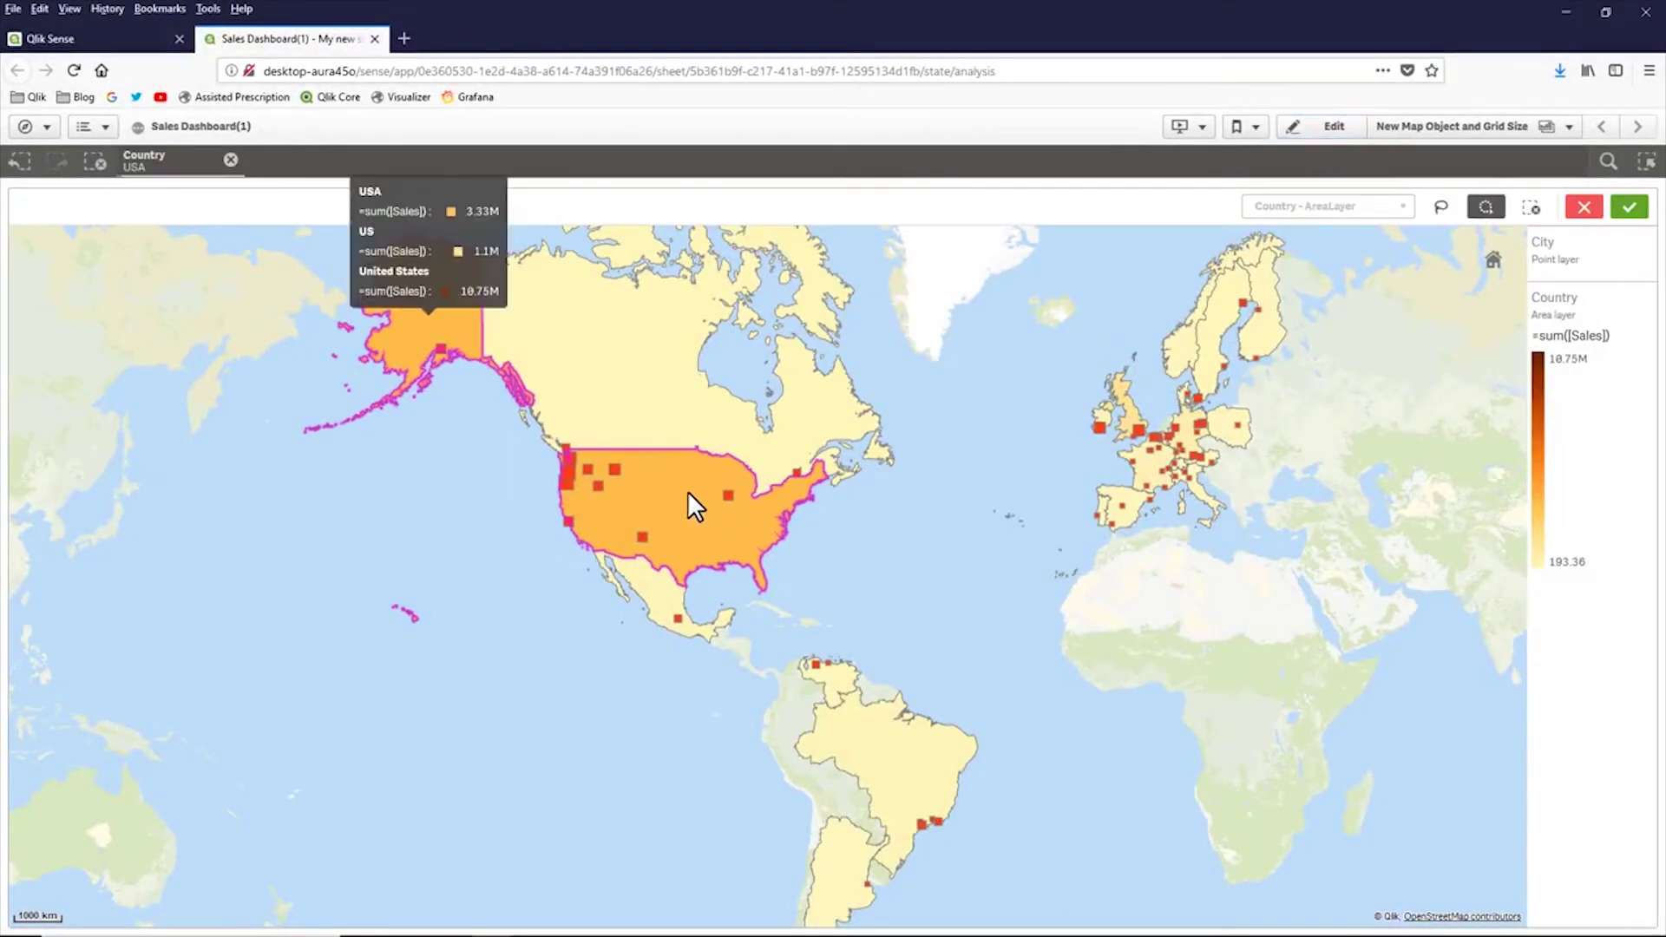
left_click_drag(680, 491, 642, 570)
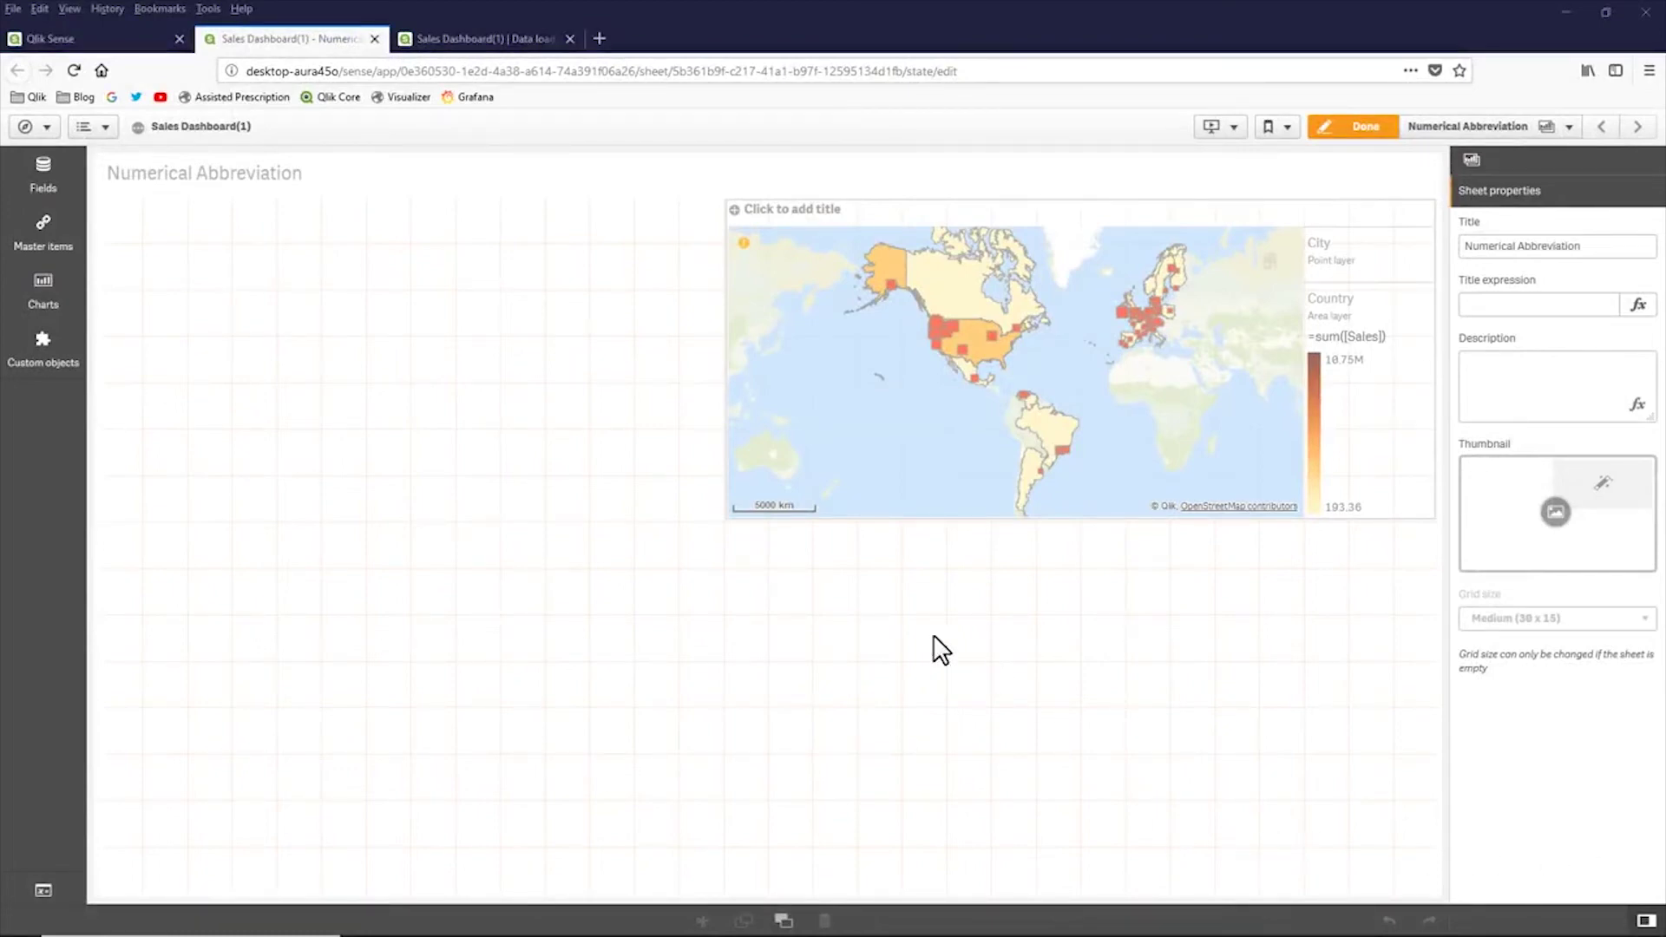
Drag the Sales field beside the map to create a sum(Sales) KPI showing 19.4M
left_click(44, 187)
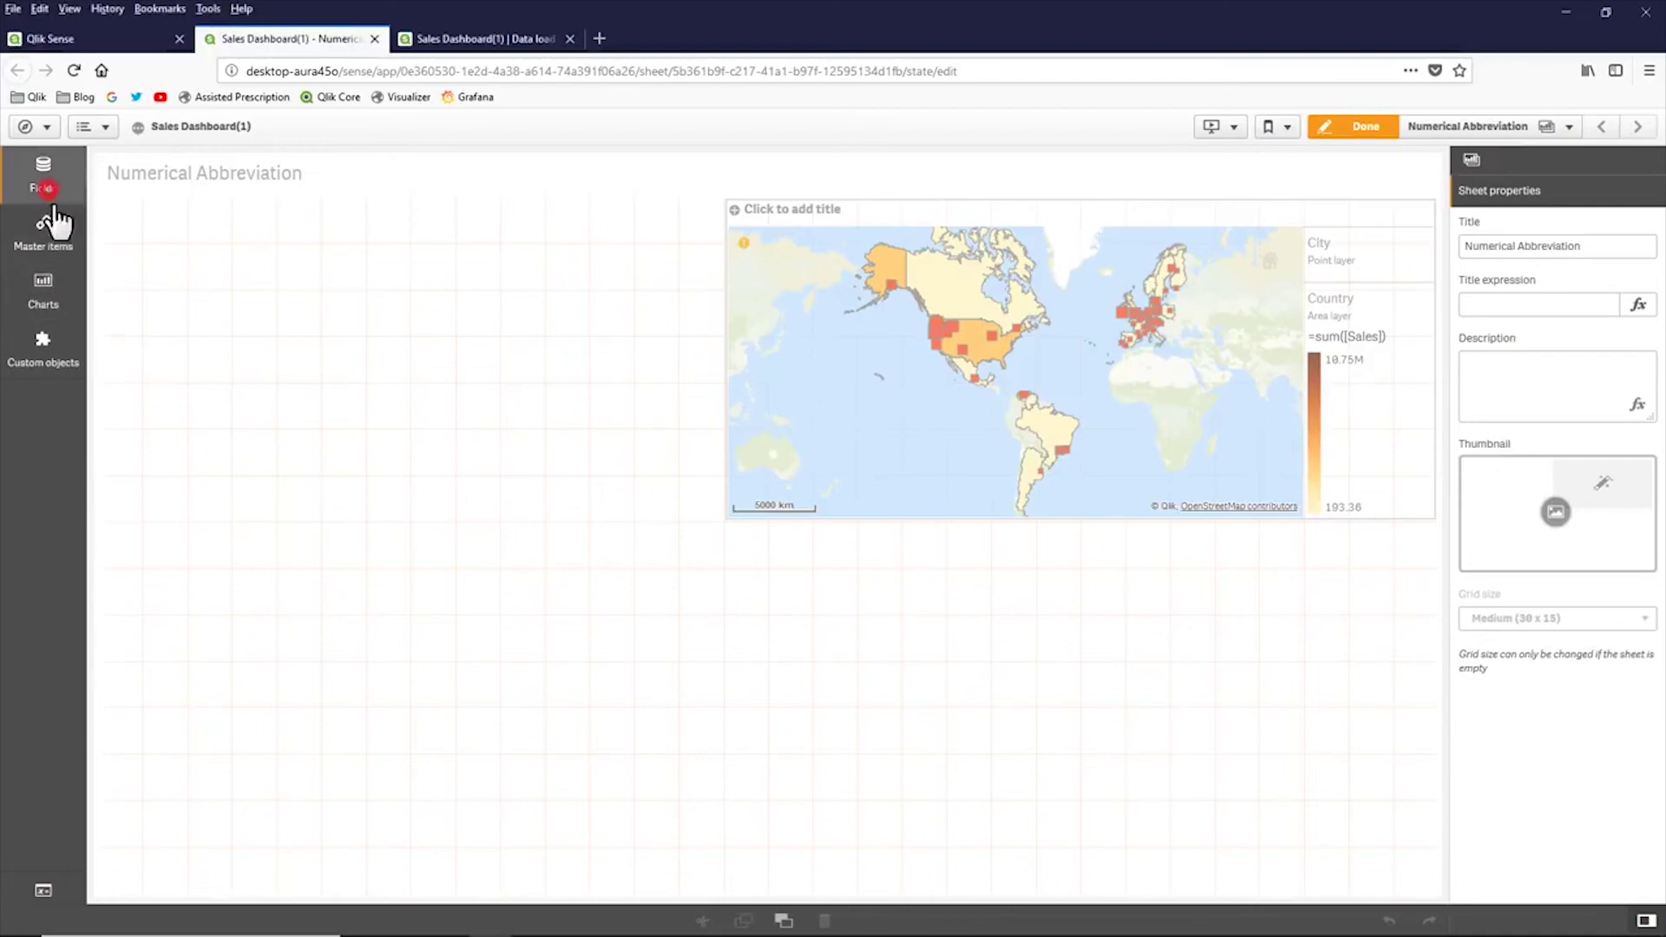
scroll(152, 824, "down", 5)
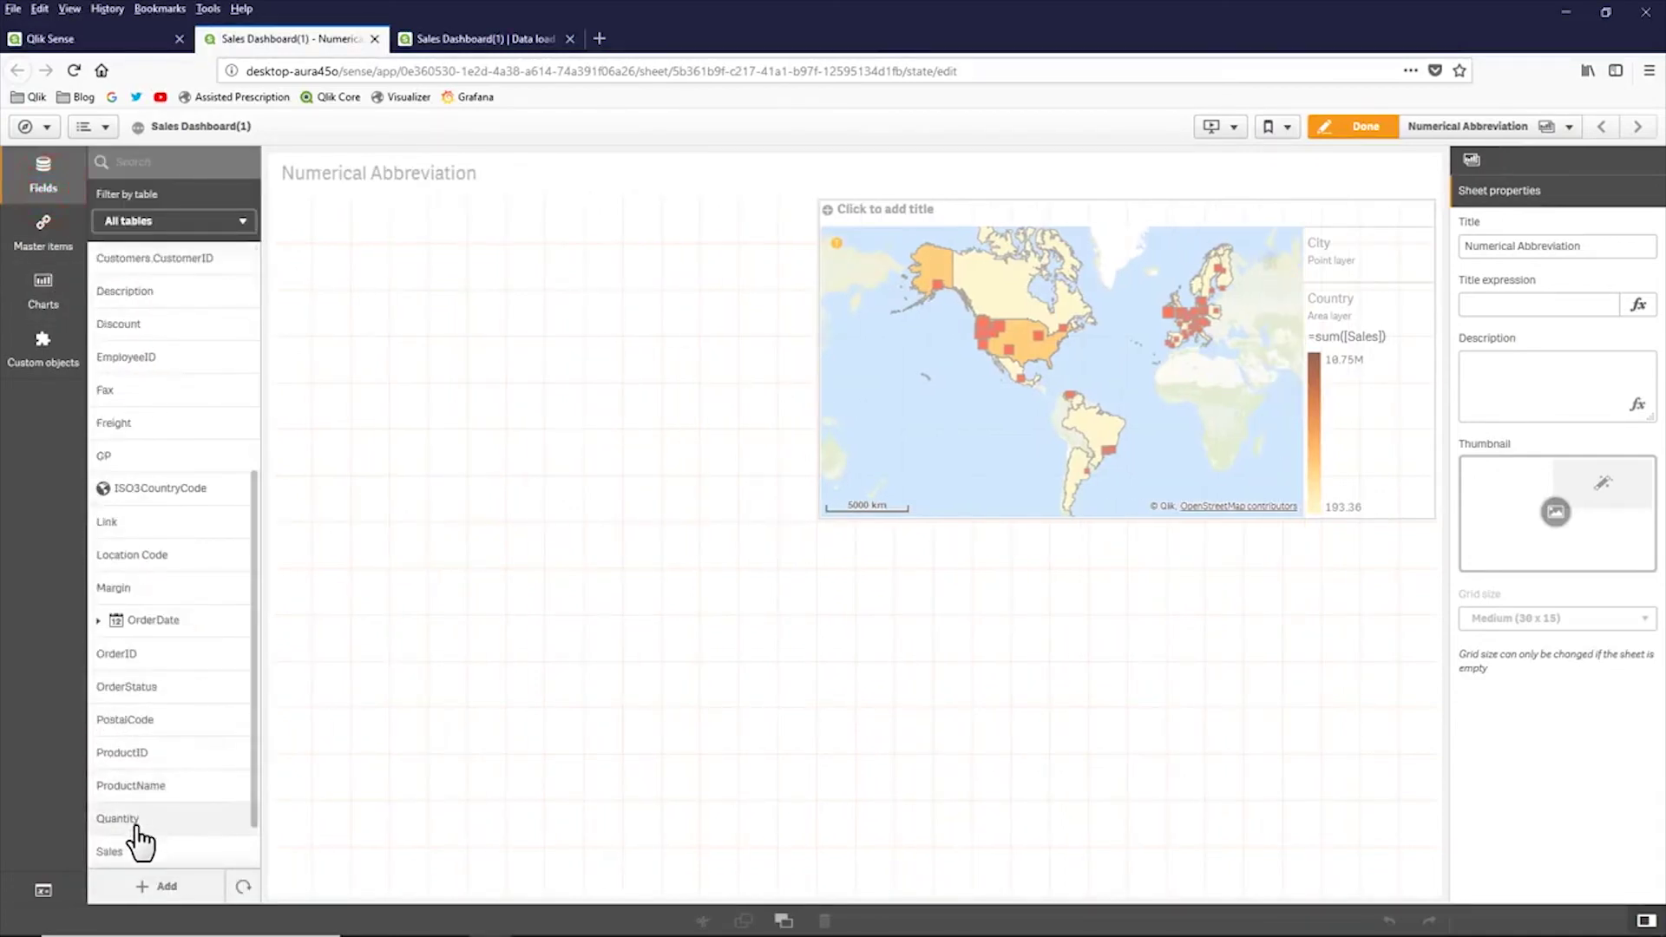
left_click_drag(136, 831, 550, 402)
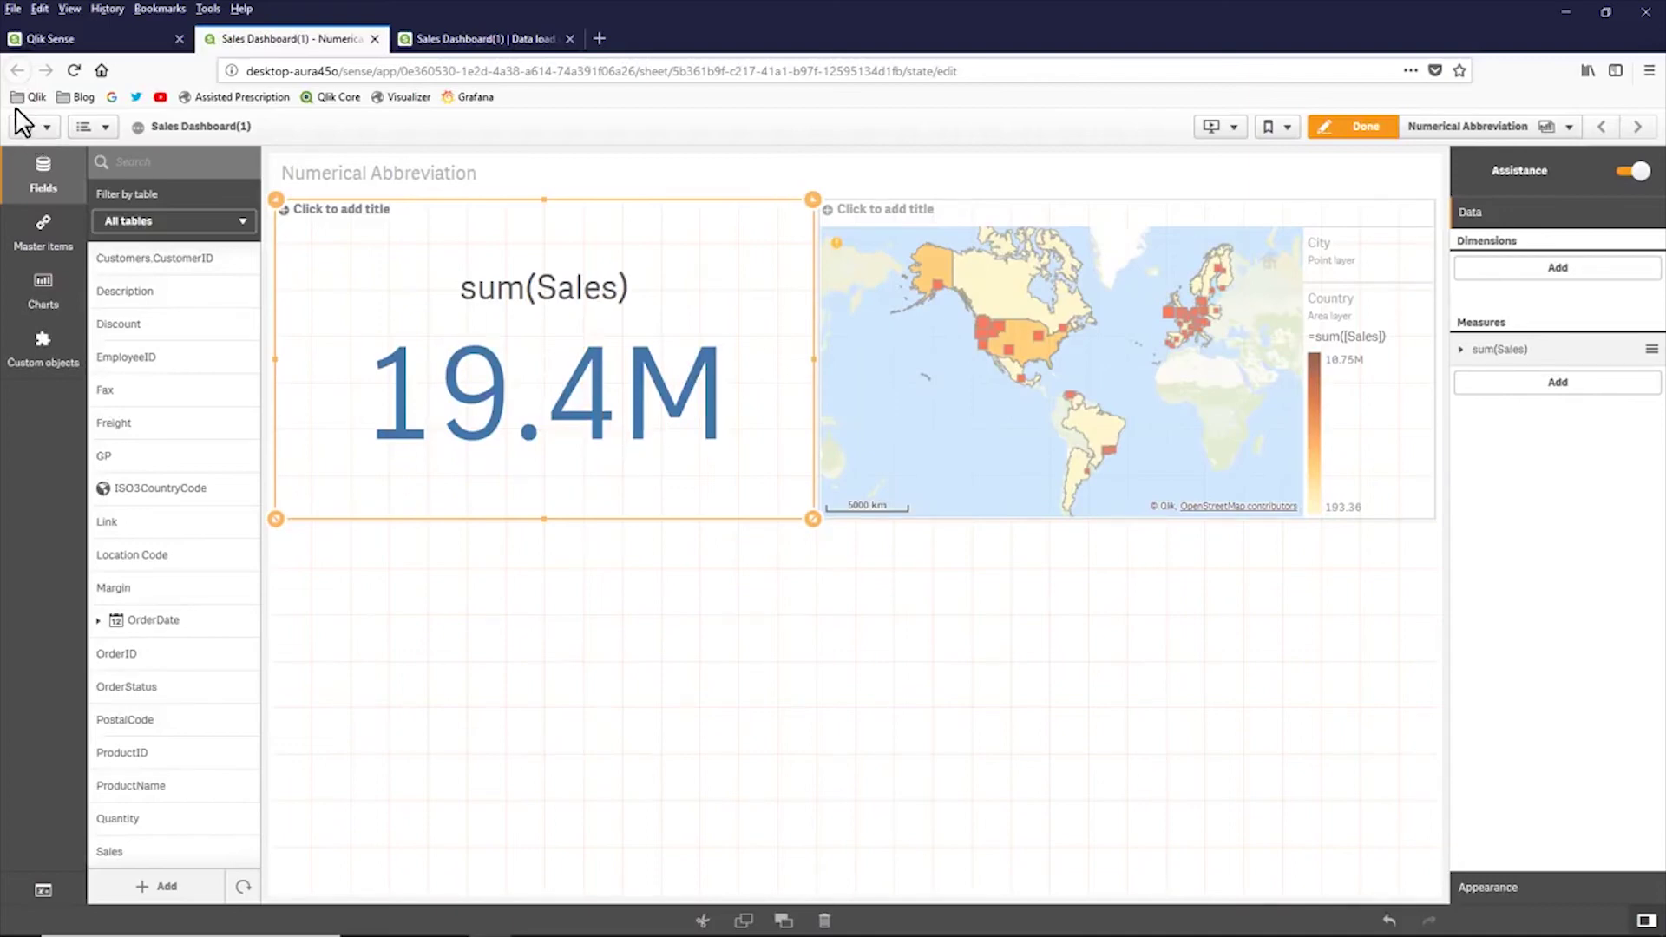
Change the million abbreviation from 6:M to 6:Mil in the load script and reload the data
left_click(424, 54)
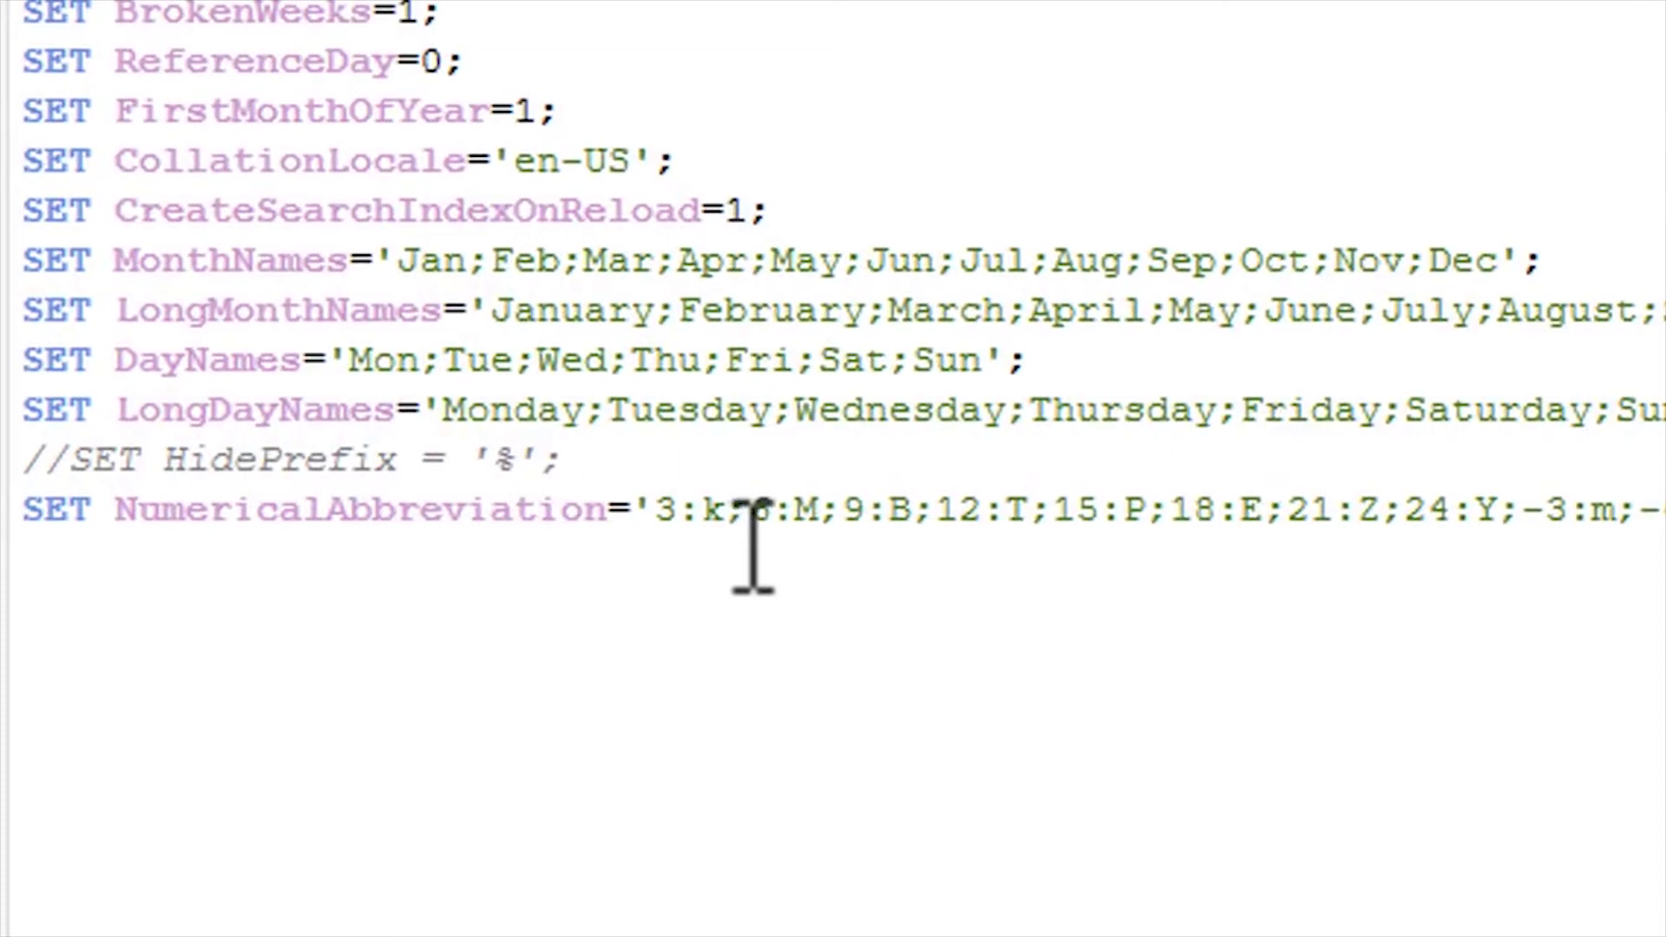
left_click(770, 519)
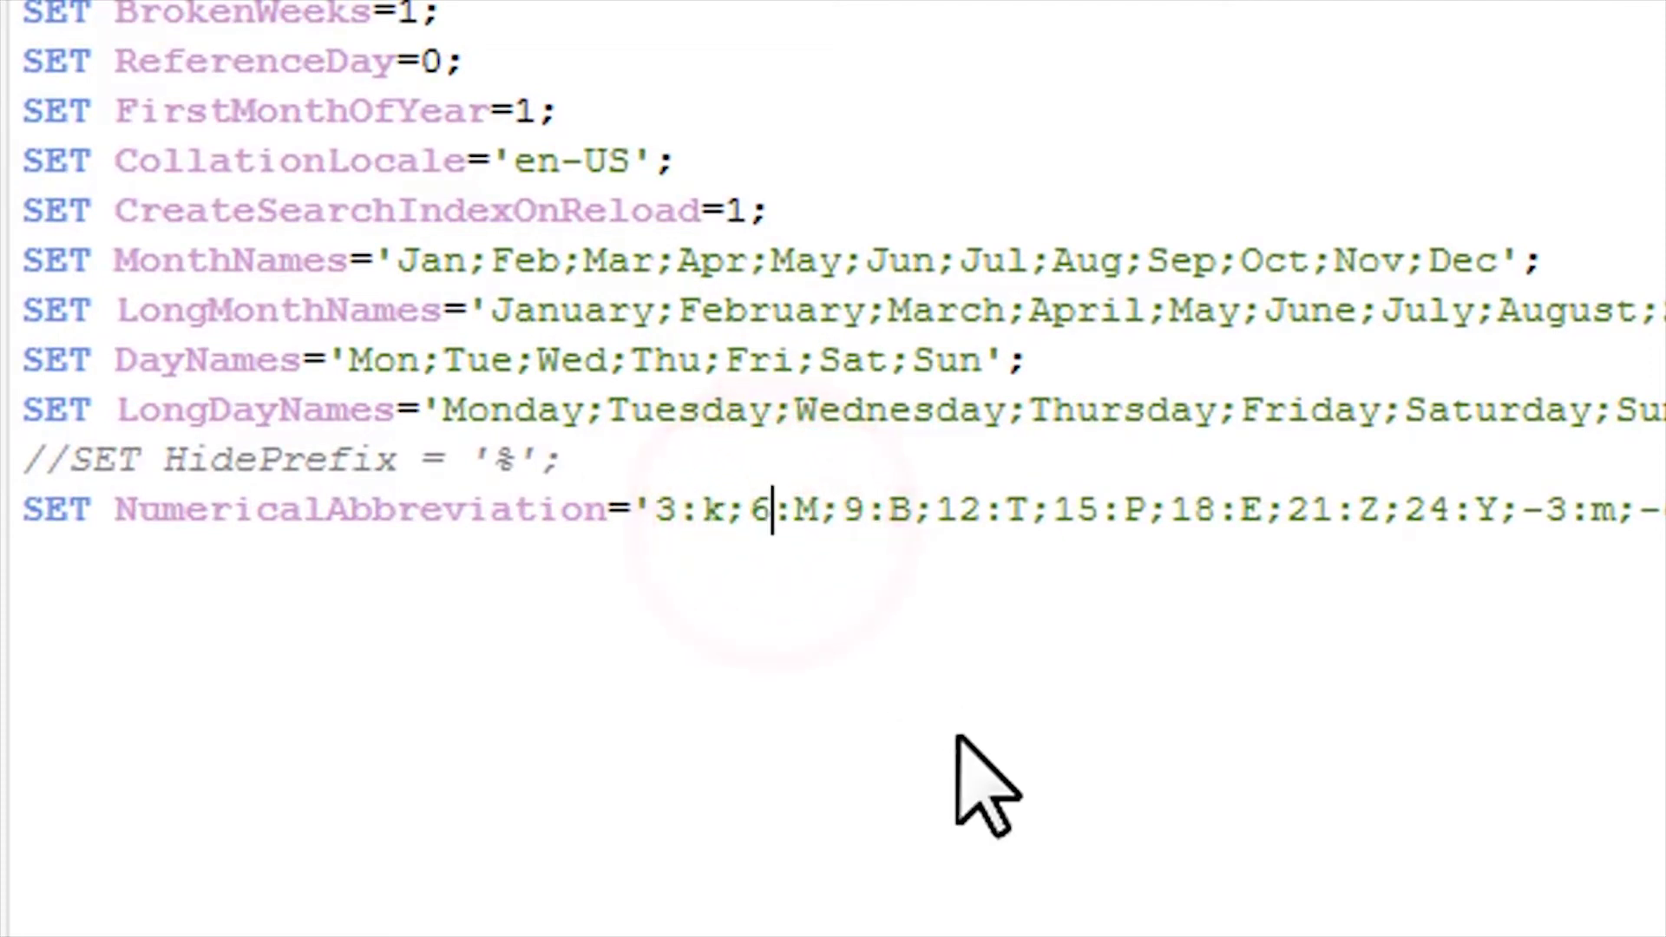
key("Right")
key("Right")
type("il")
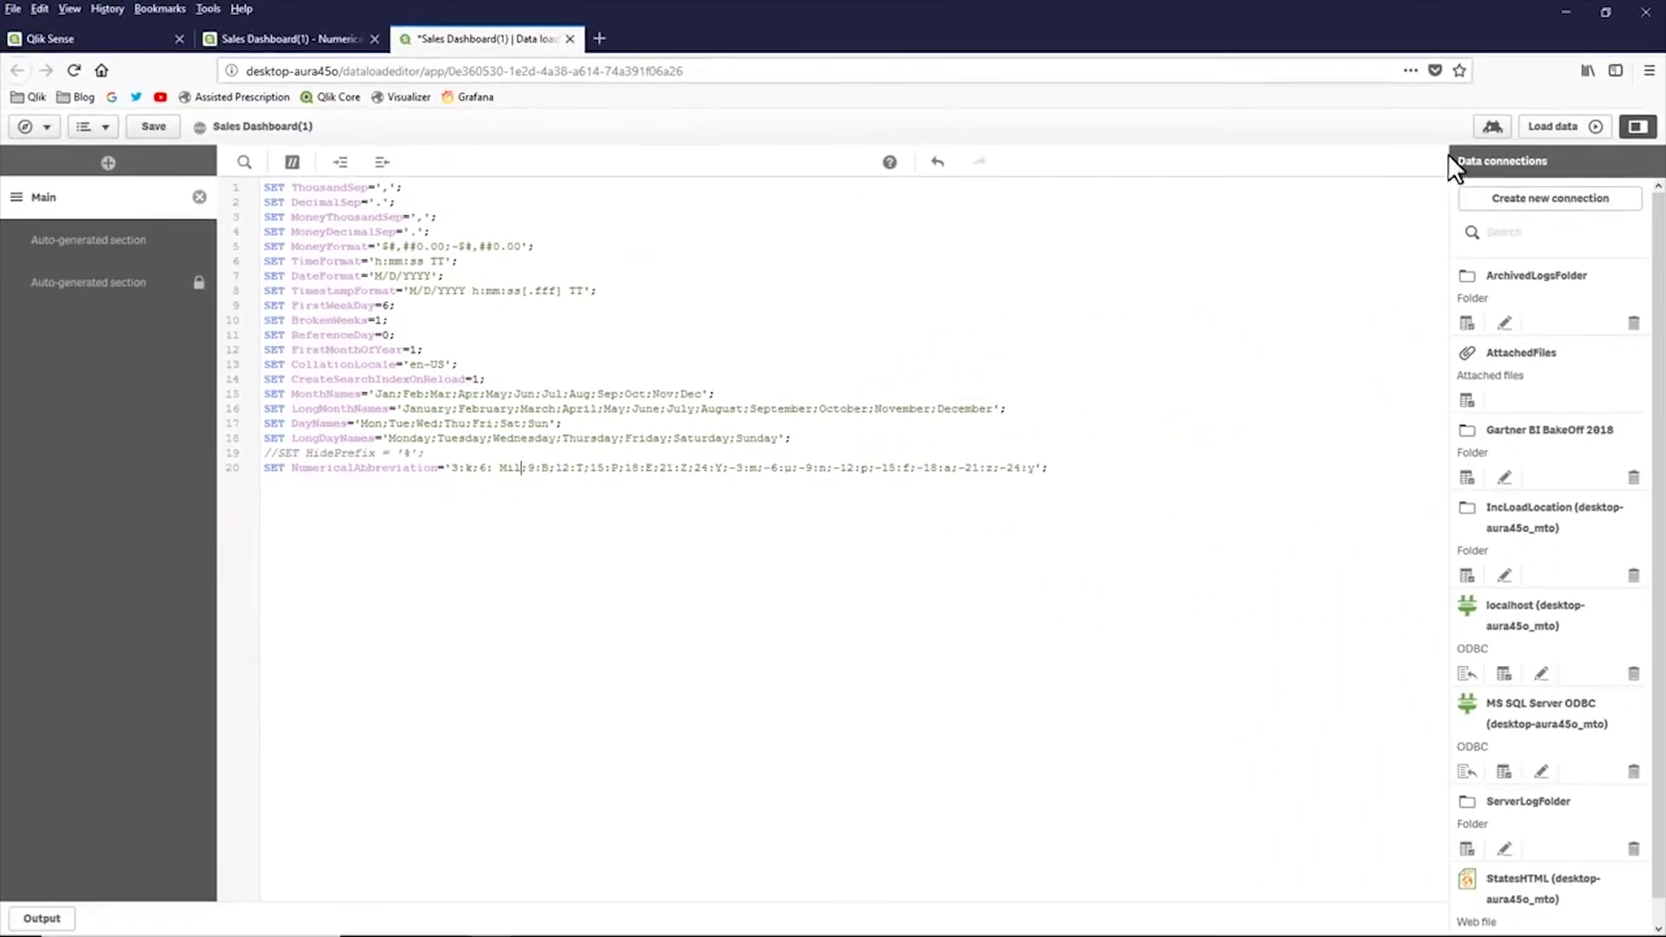
left_click(1553, 125)
Return to the Numerical Abbreviation sheet and dismiss the reload-in-progress error
left_click(321, 42)
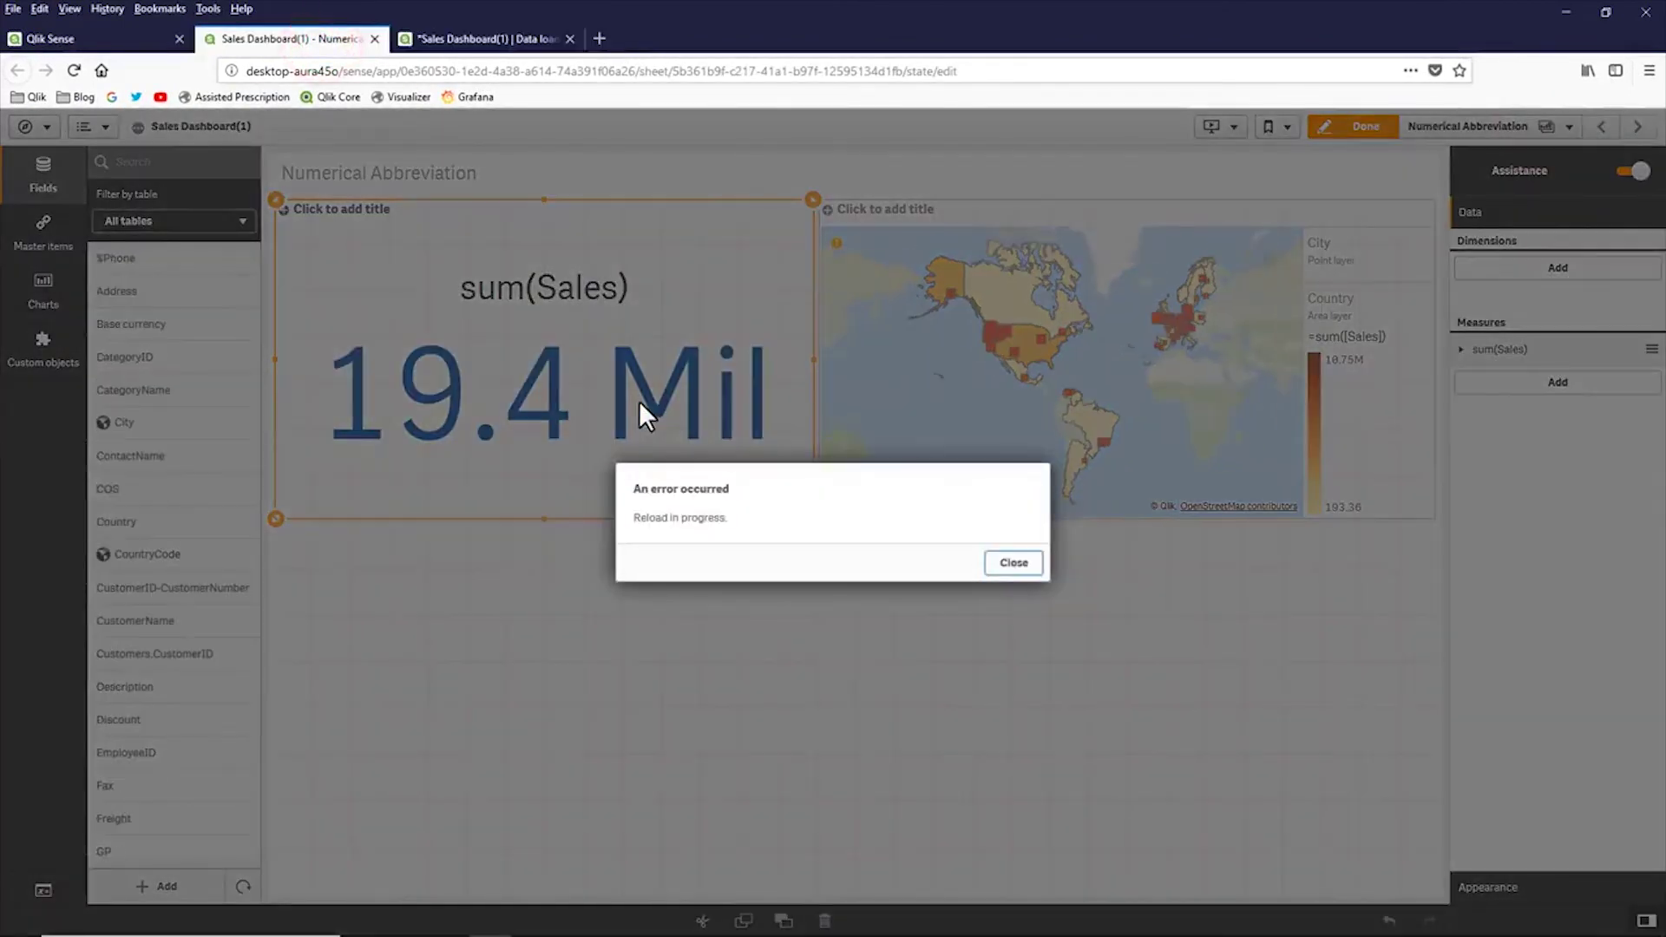
left_click(1031, 566)
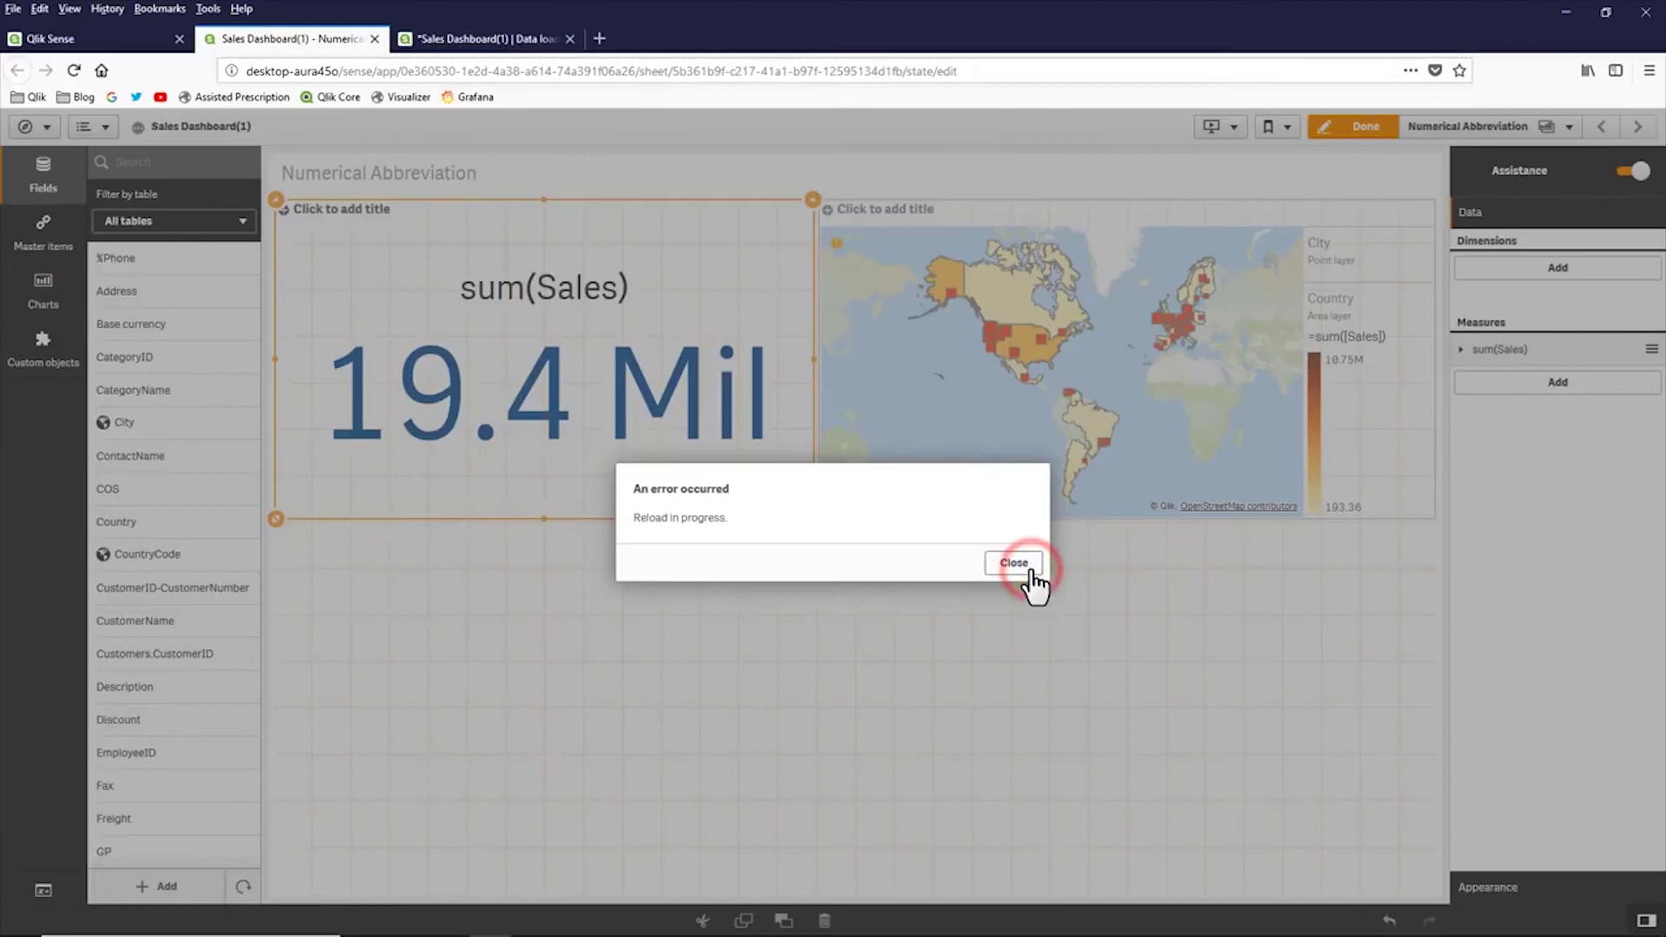
left_click(1031, 565)
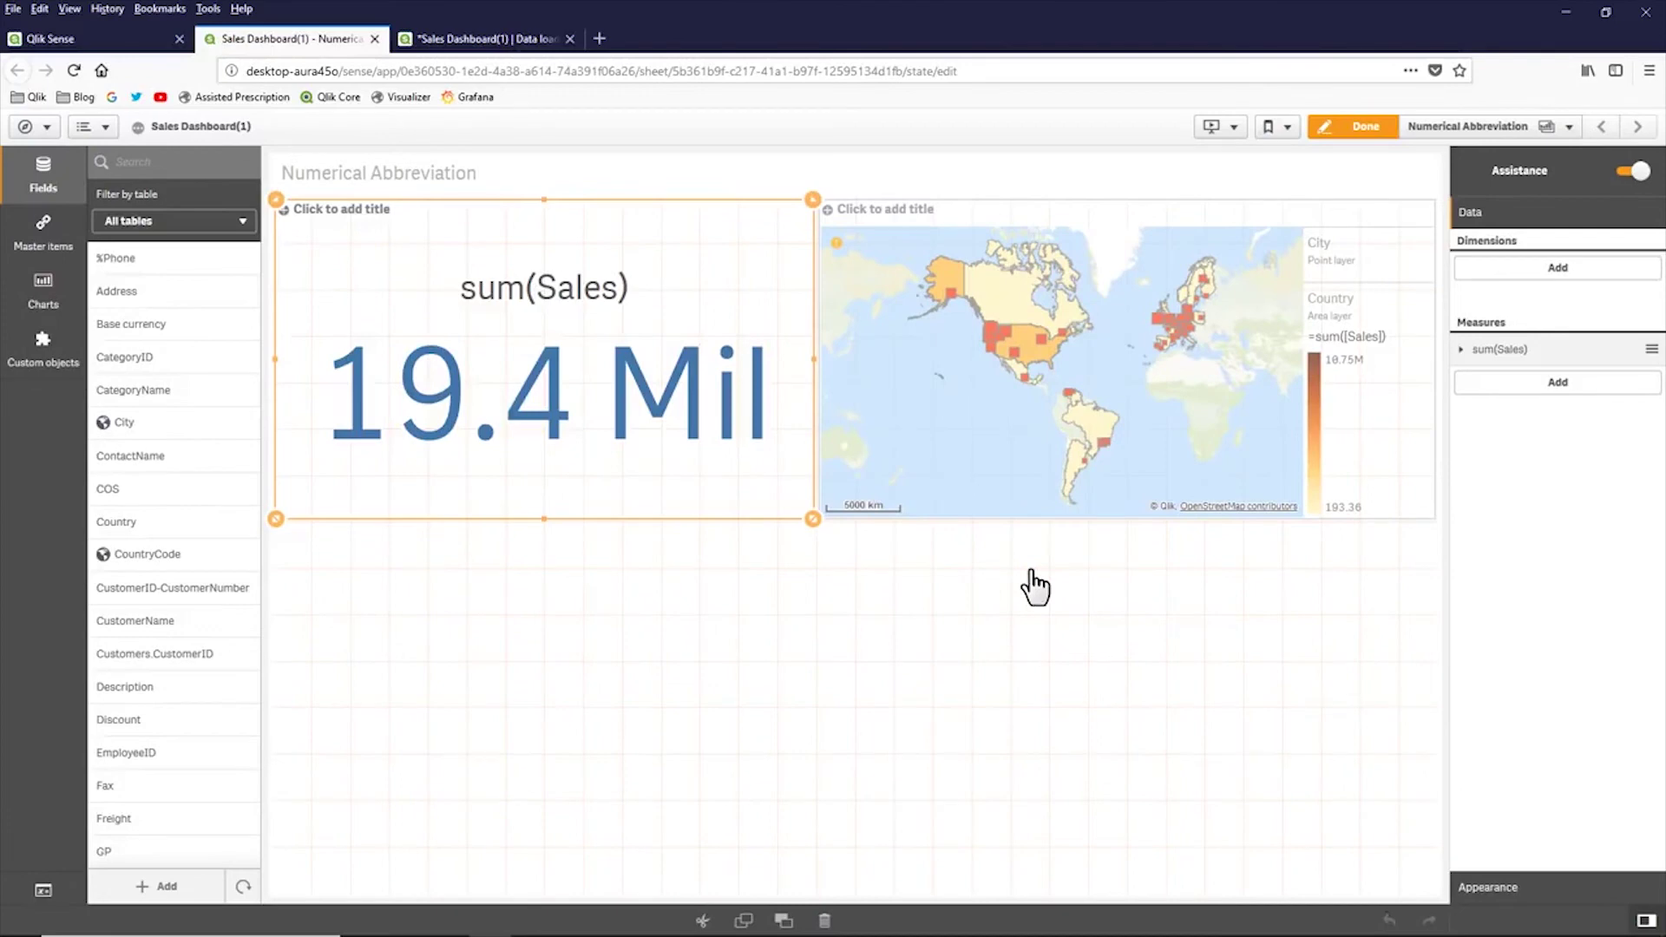
left_click(1465, 351)
left_click(1532, 523)
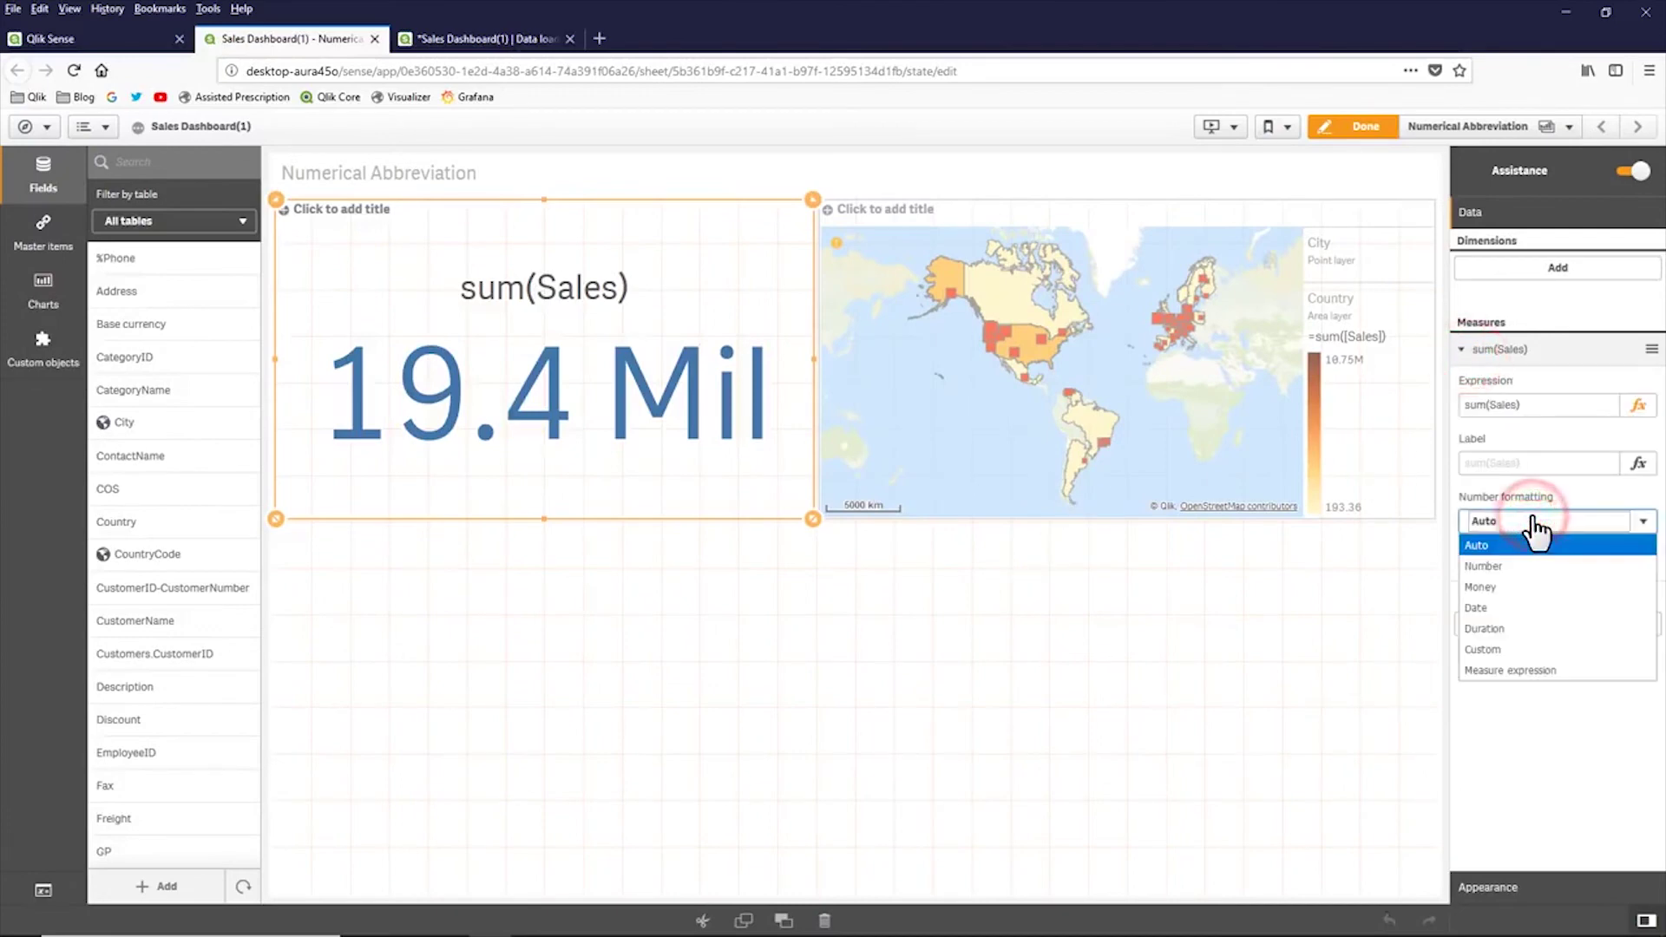
left_click(1519, 582)
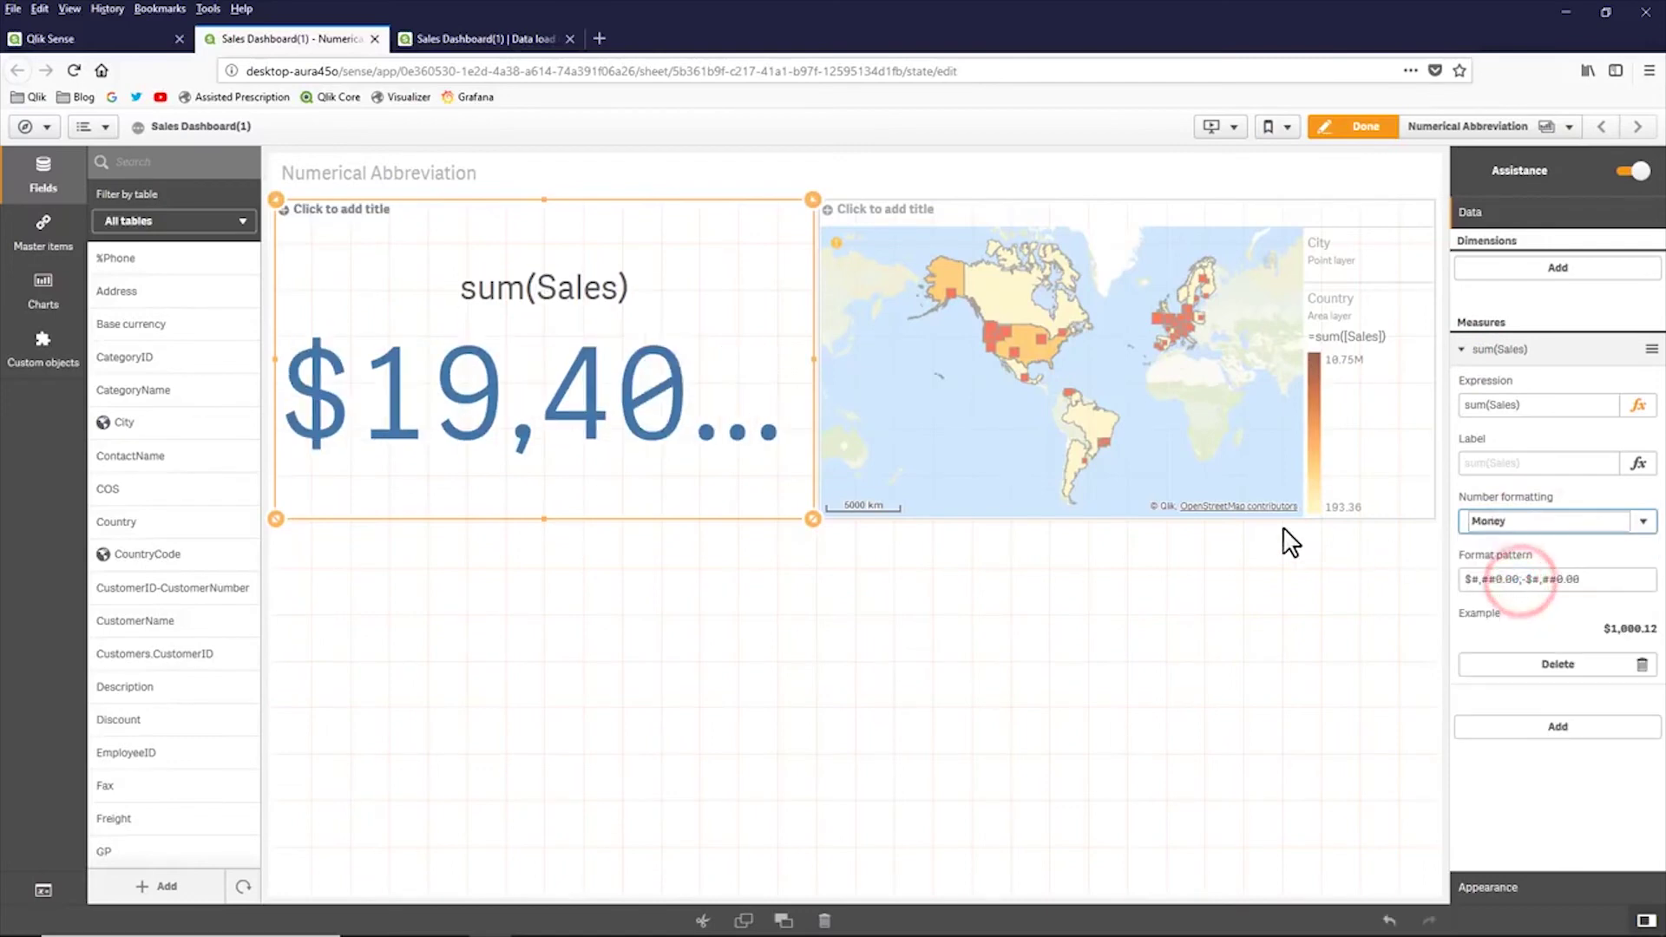
left_click(1538, 580)
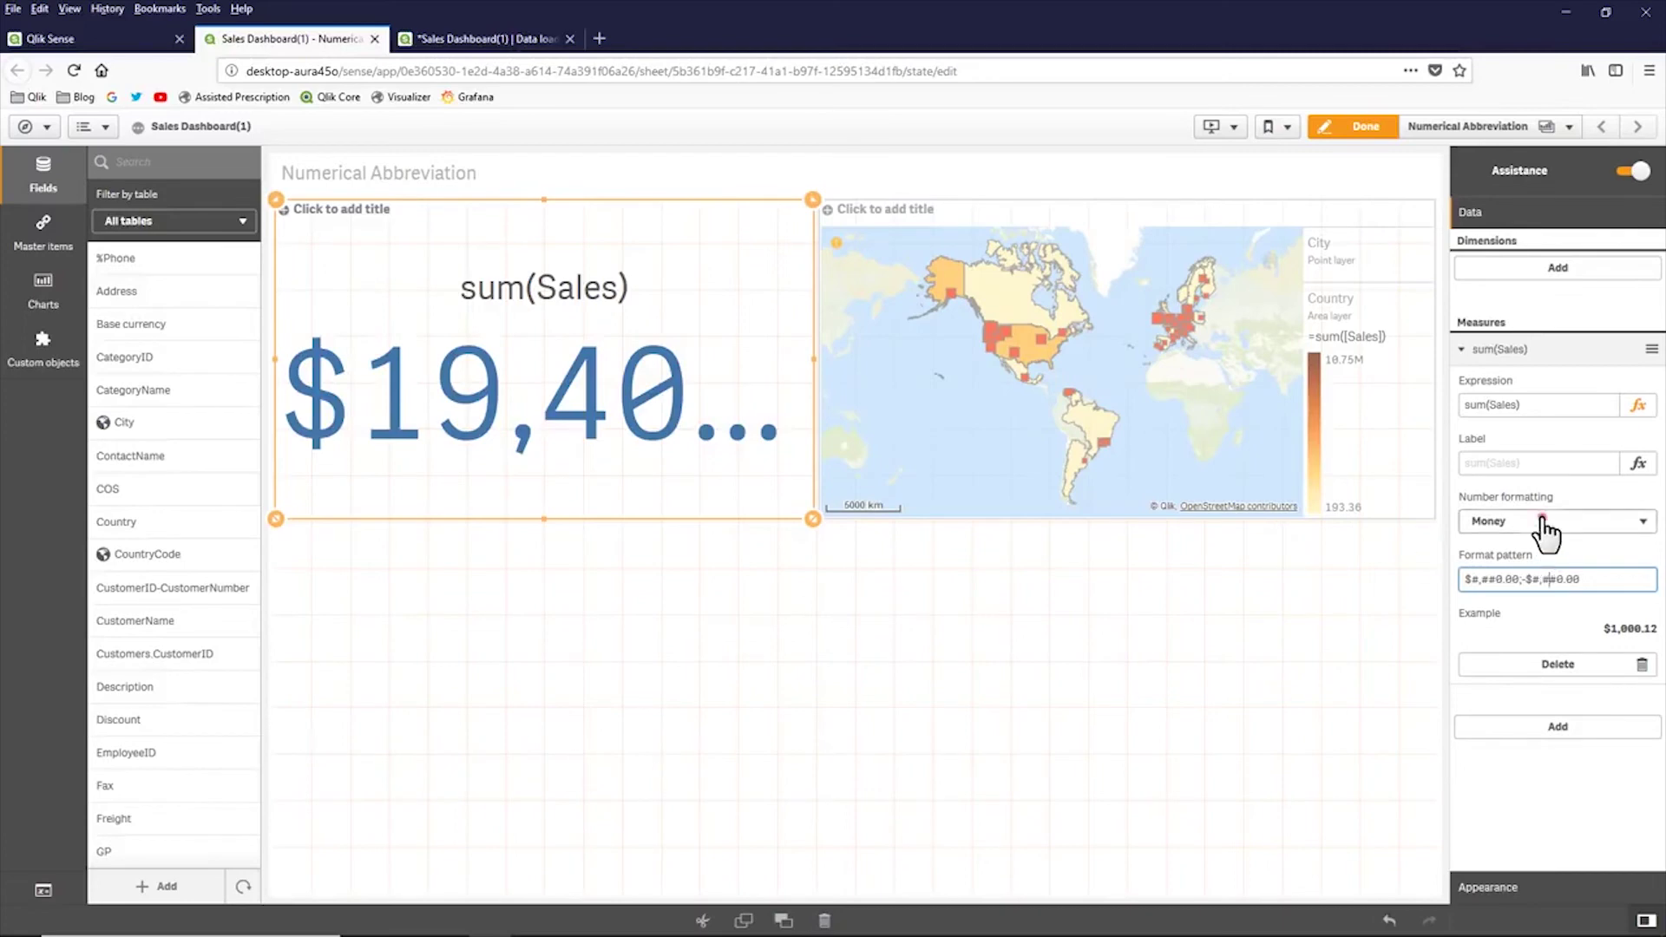
left_click(1542, 520)
left_click(1514, 546)
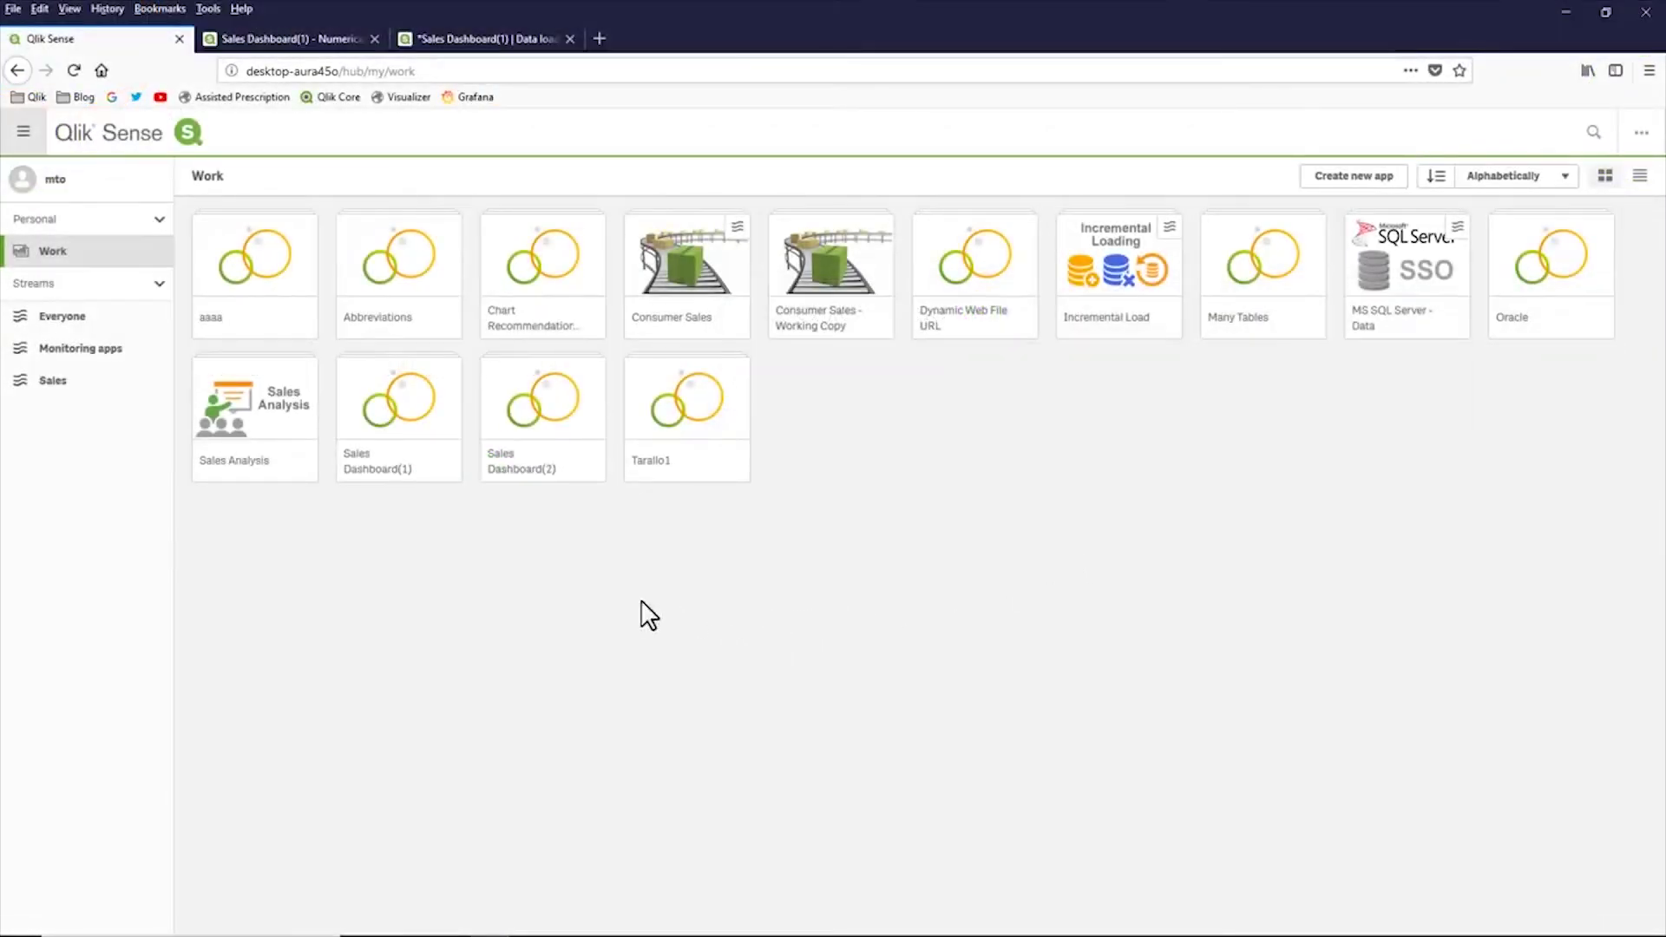
Publish the Sales Dashboard(1) app with Sales chosen as the destination stream
right_click(404, 440)
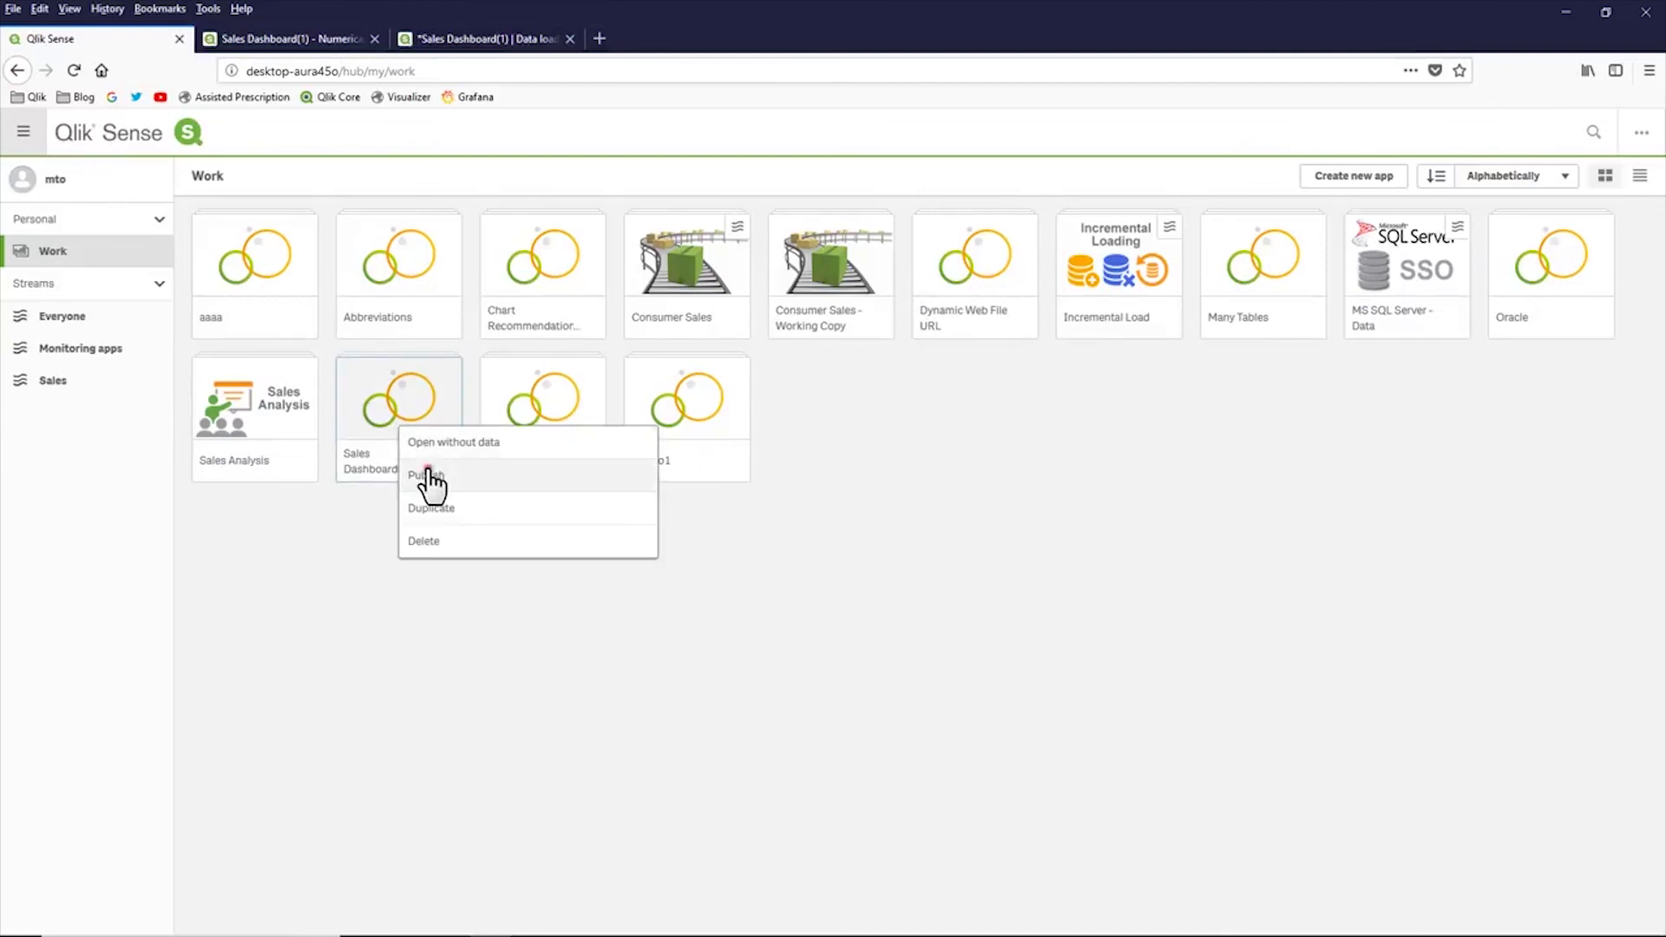
left_click(428, 473)
left_click(715, 486)
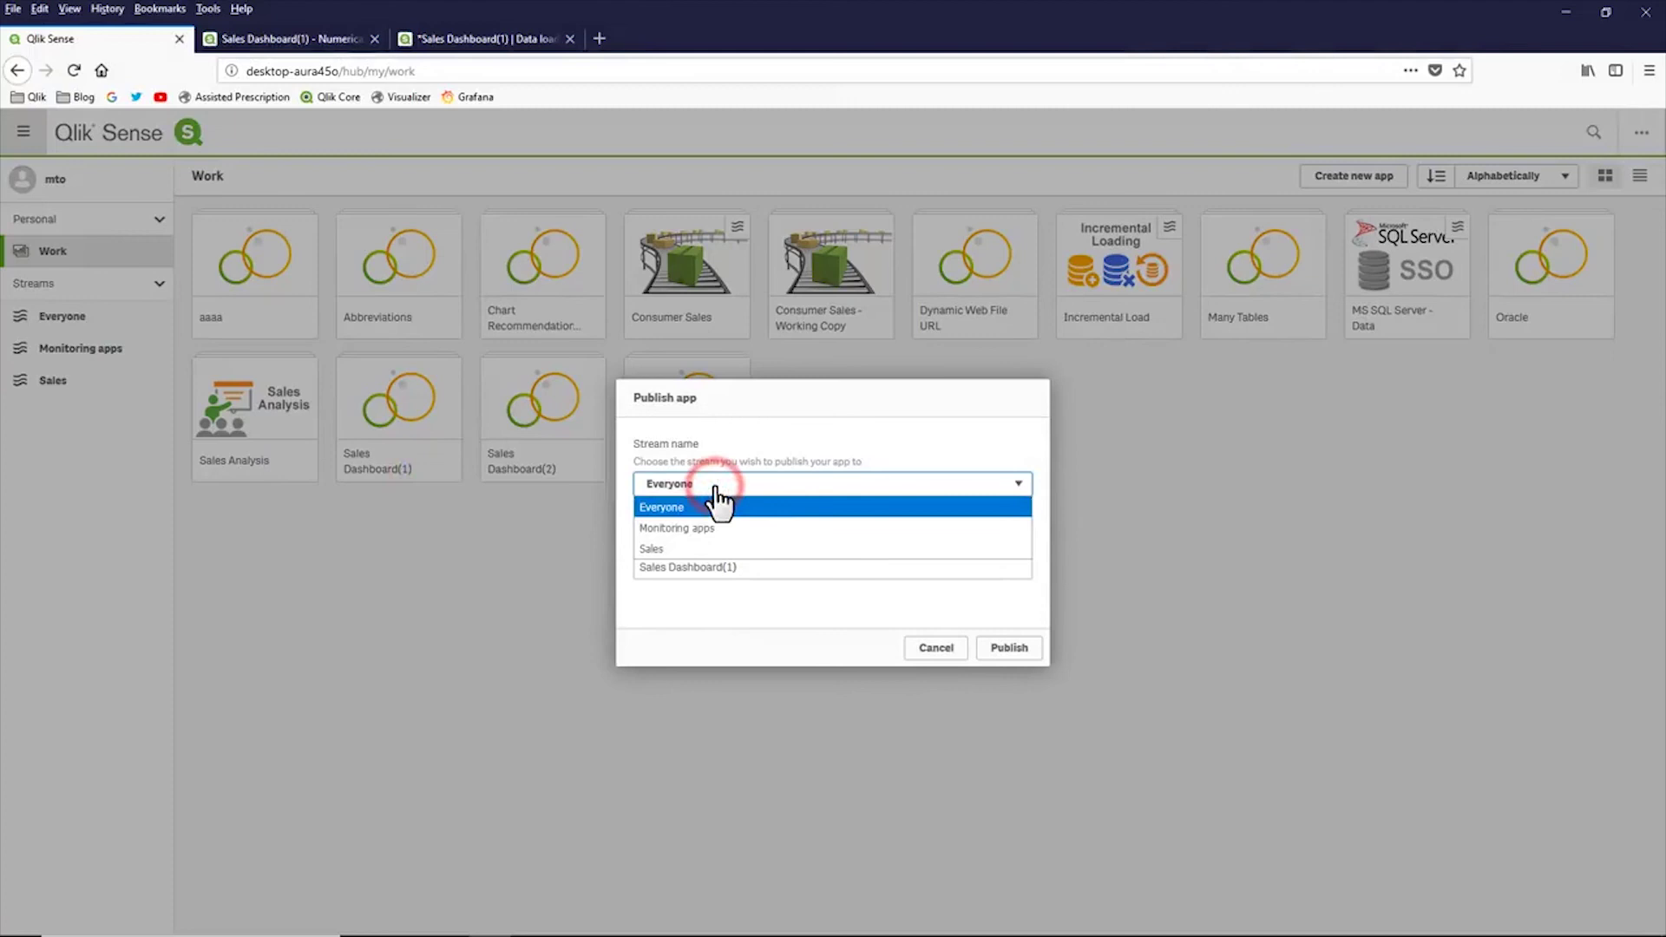
left_click(711, 546)
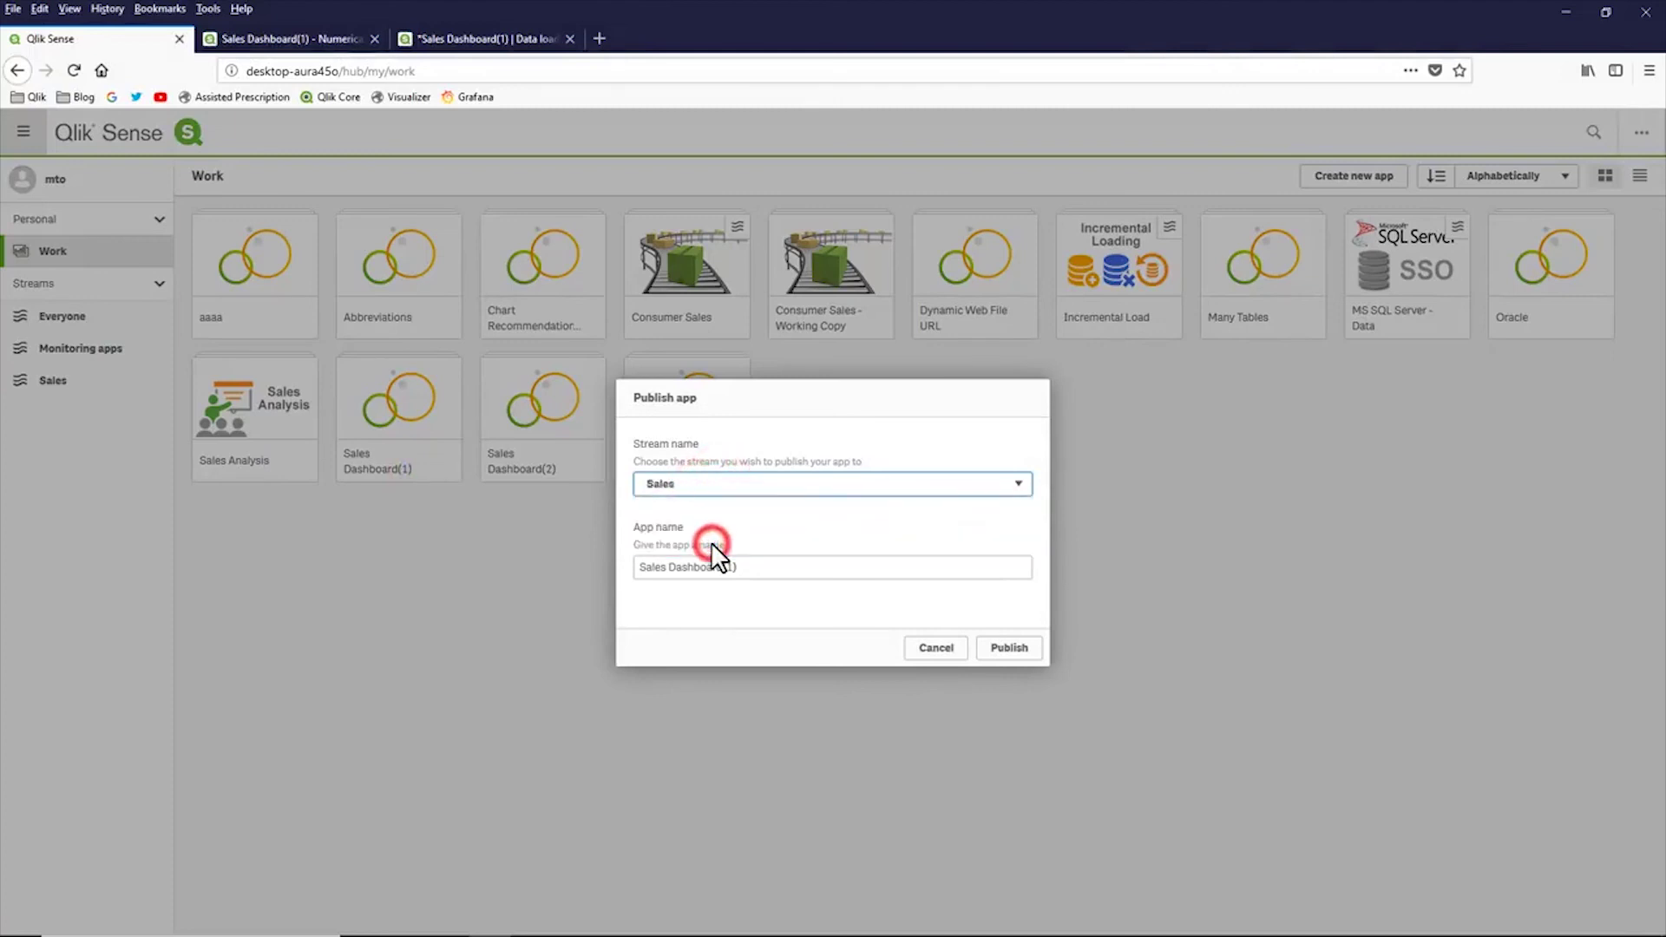
left_click(767, 565)
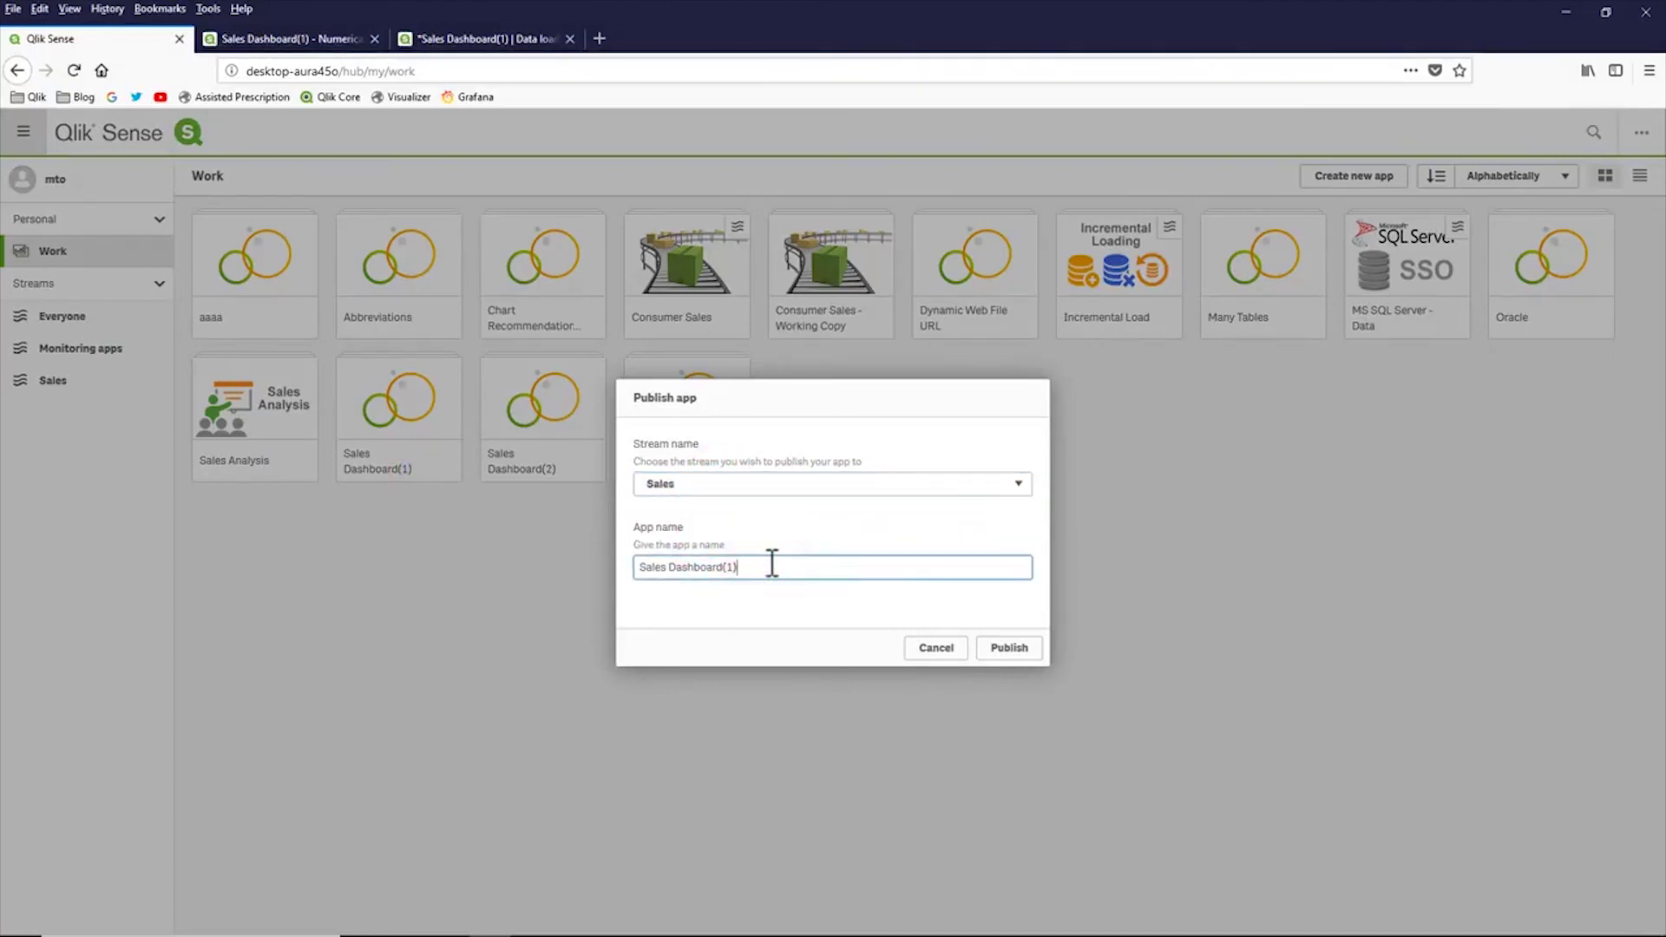
left_click(998, 651)
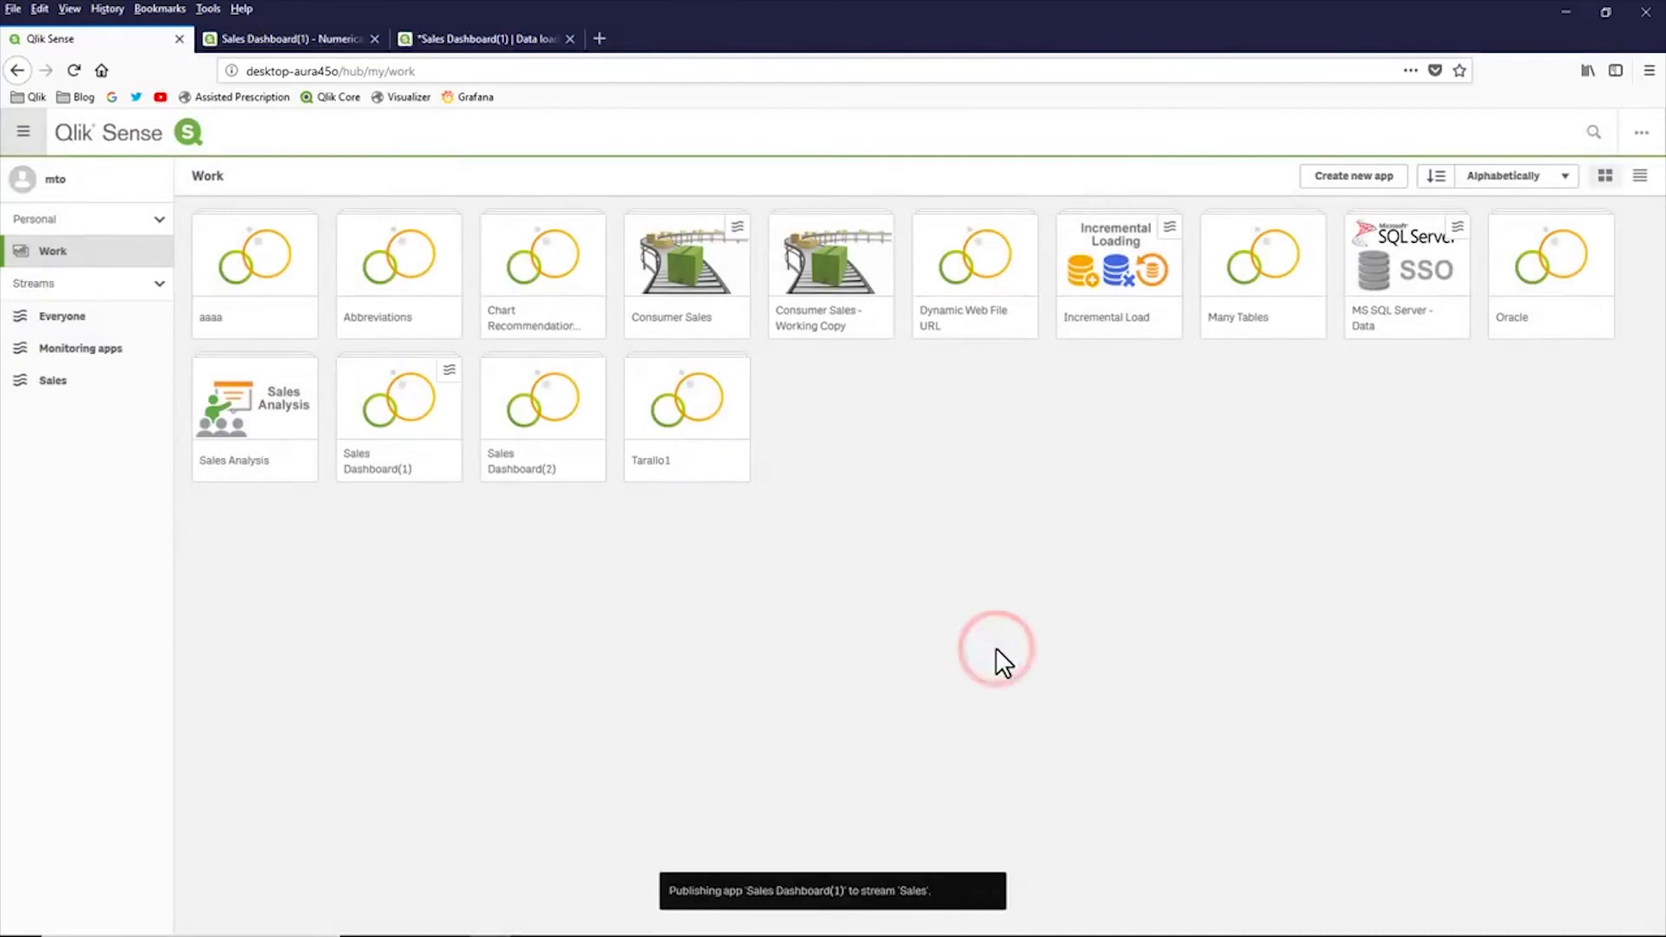
Open the Sales stream to see Sales Dashboard(1) beside Consumer Sales and Incremental Load
left_click(63, 395)
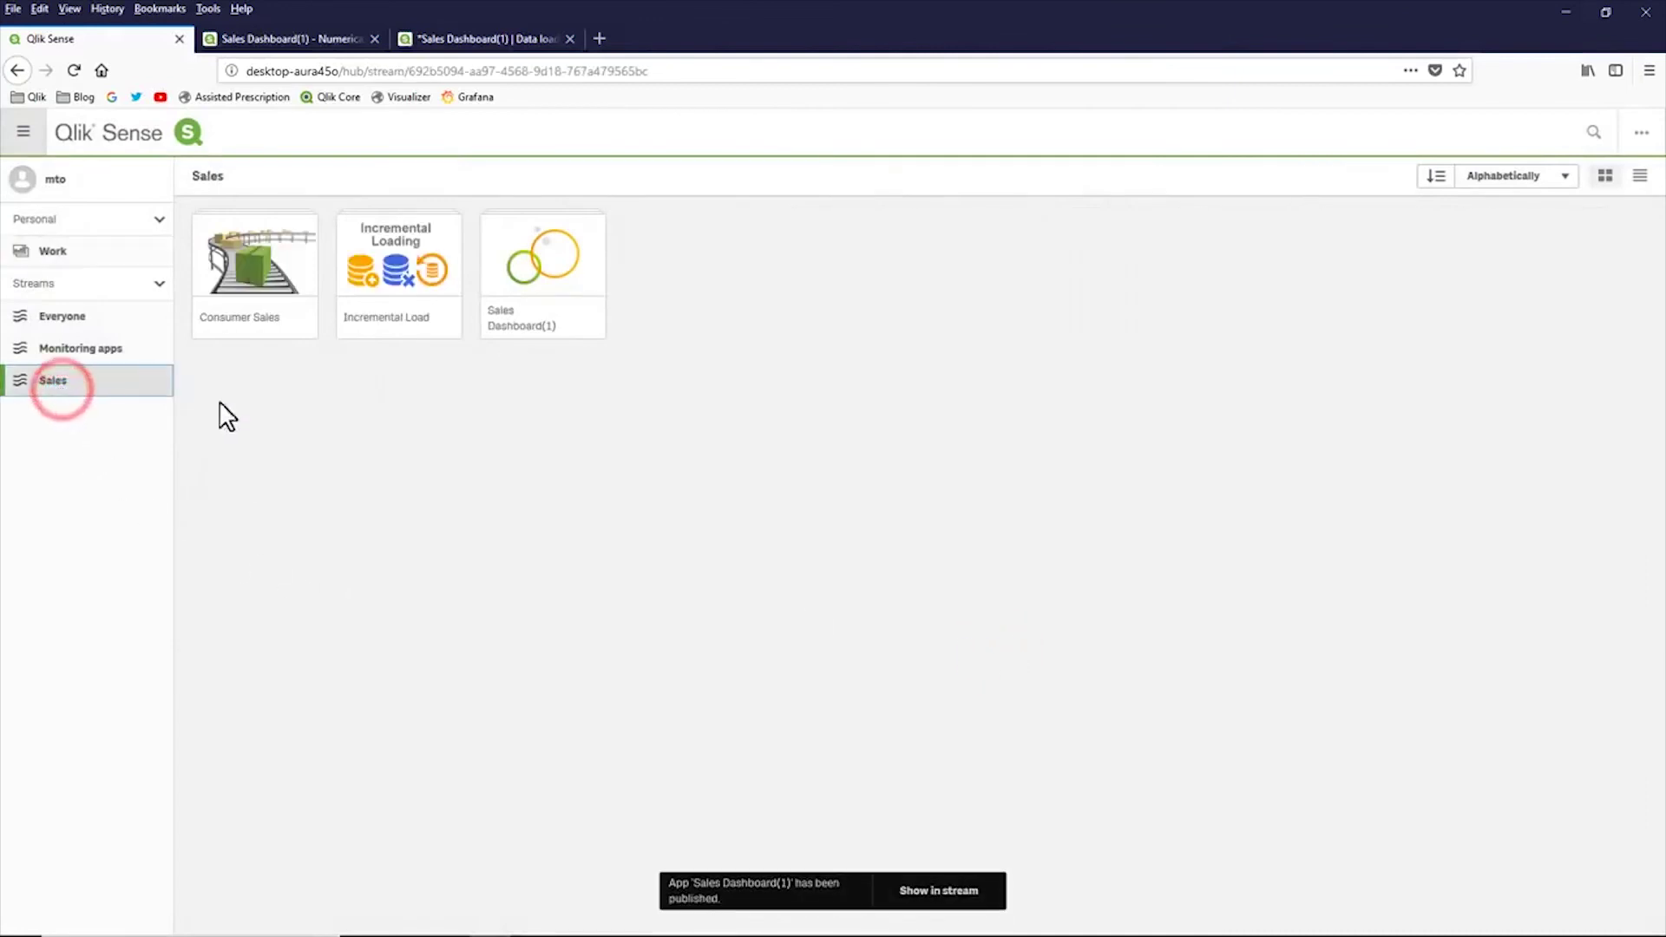